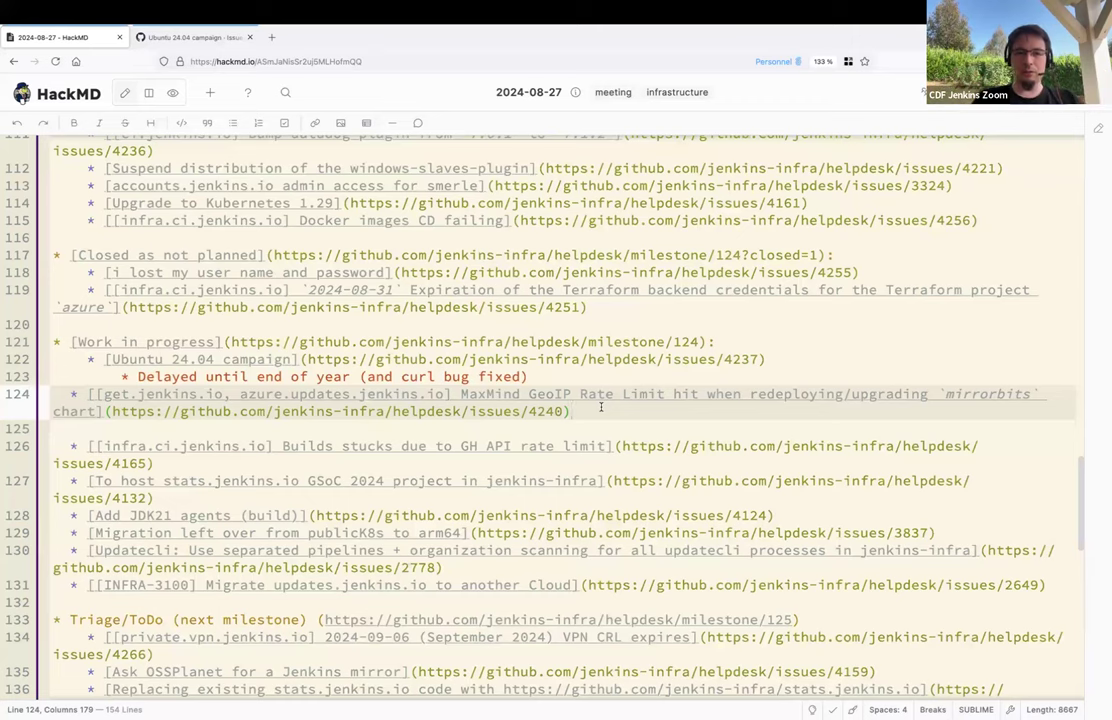
# Step: Add the sub-bullet "We need to (re)solve the update problem" under the MaxMind GeoIP Rate Limit item
pyautogui.press('Return')
pyautogui.press('Tab')
pyautogui.write('We need to (re-')
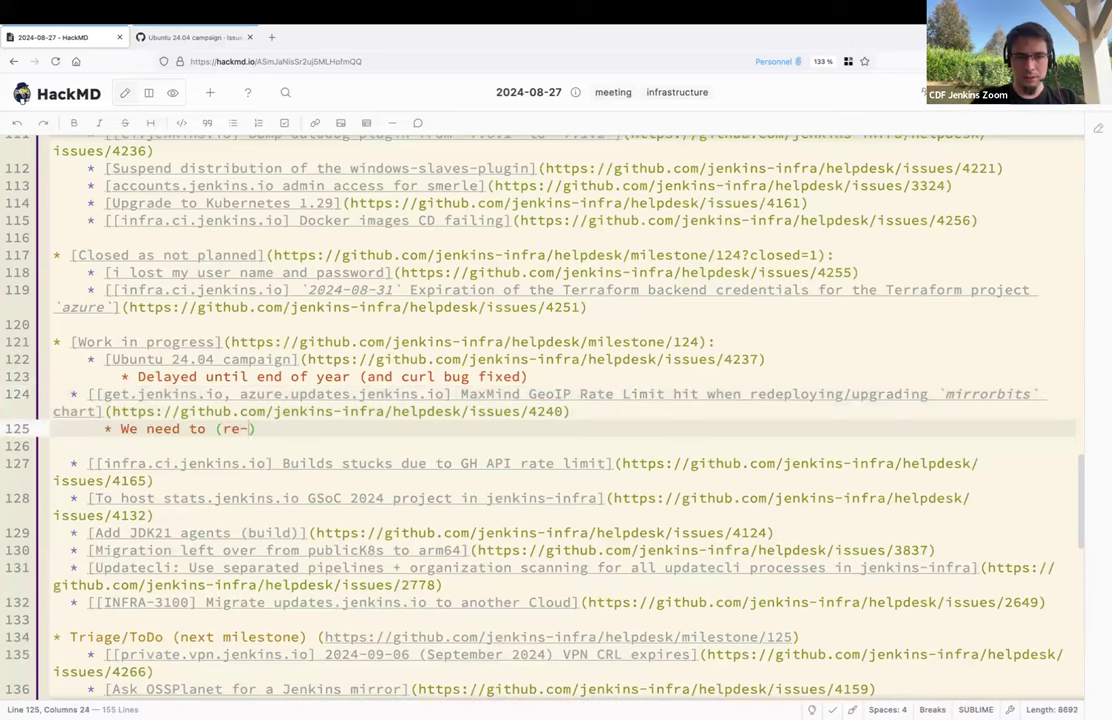
pyautogui.press('BackSpace')
pyautogui.write(')solve the update problem')
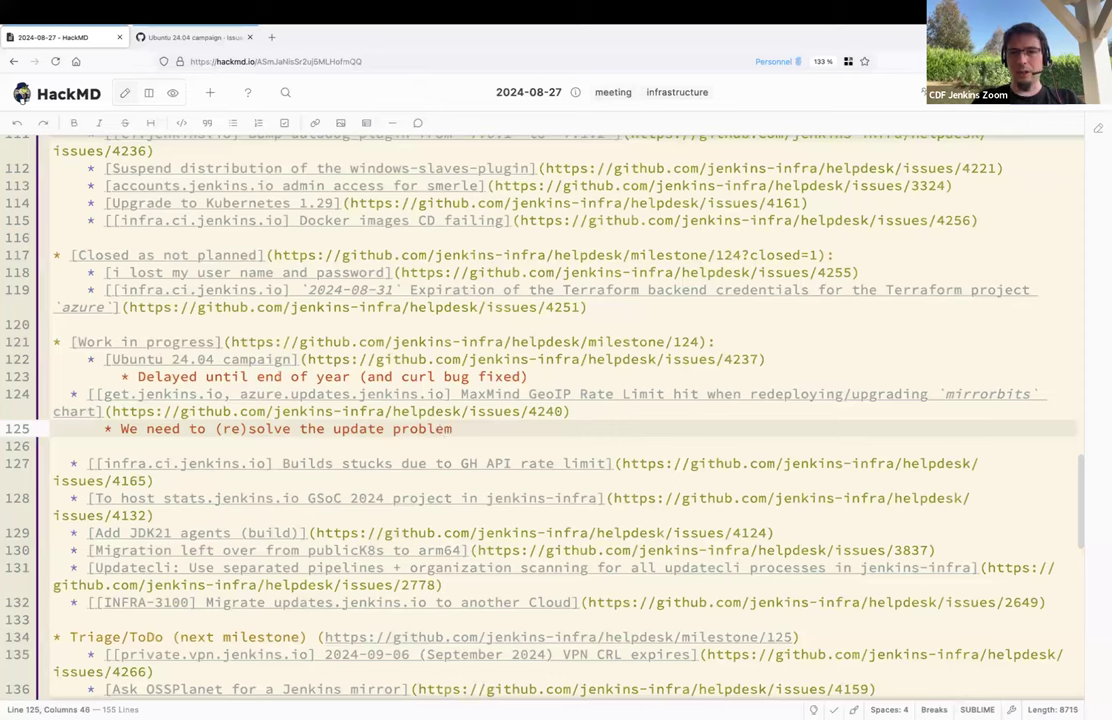
# Step: Extend the update problem sub-bullet with ", while avoiding using an Azure CSI file PVC"
pyautogui.write(', while avoiding using a ,Azur')
pyautogui.press('Left')
pyautogui.press('Left')
pyautogui.press('Left')
pyautogui.press('Left')
pyautogui.write(',')
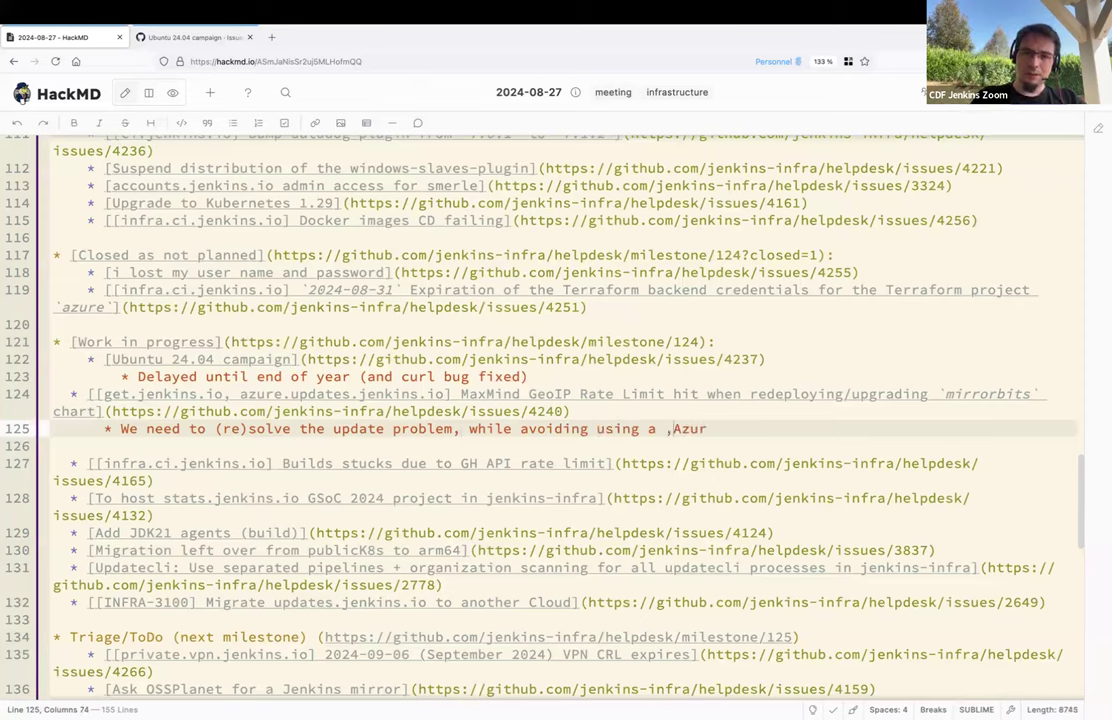
pyautogui.press('Left')
pyautogui.press('Left')
pyautogui.write('n')
pyautogui.press('Right')
pyautogui.press('Right')
pyautogui.press('BackSpace')
pyautogui.press('End')
pyautogui.write('e CSI ')
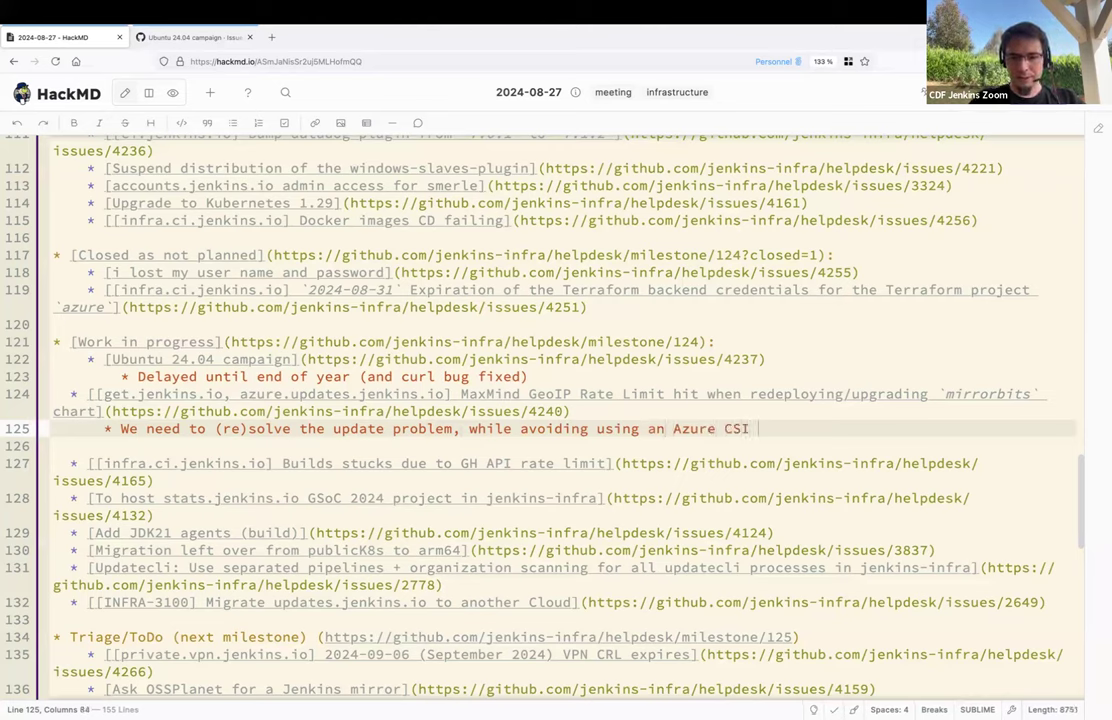
pyautogui.write('file PVC')
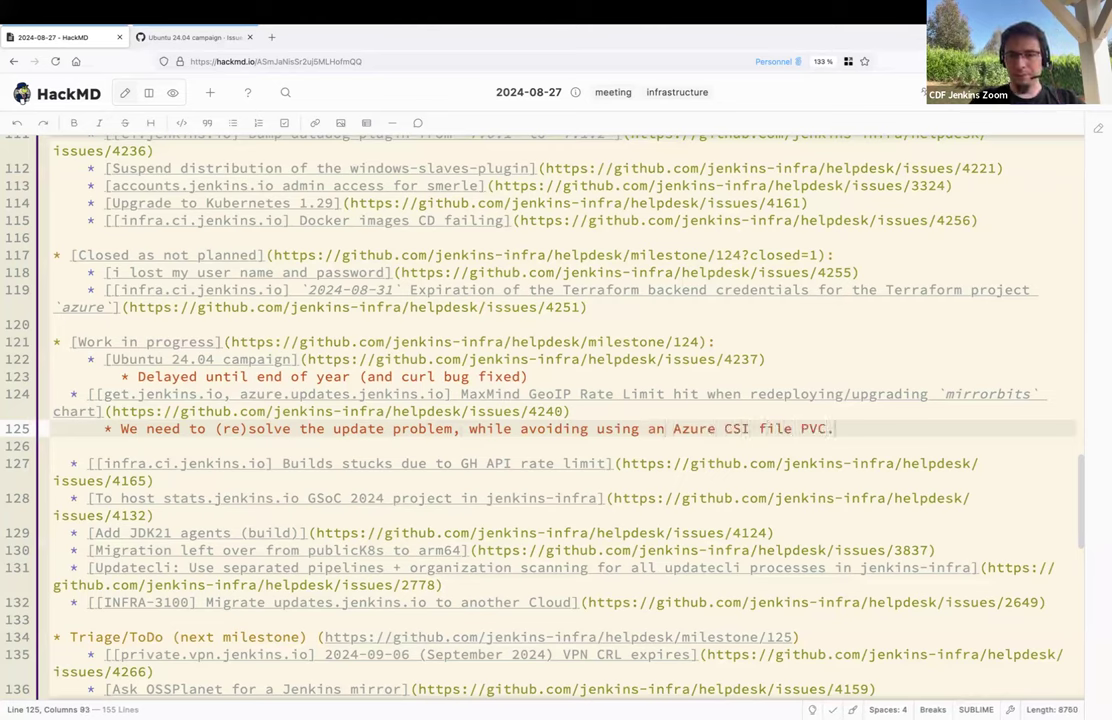
# Step: Append the parenthetical "(SMB/CIFS locks)" to the end of the Azure CSI file PVC note
pyautogui.write('.')
pyautogui.press('BackSpace')
pyautogui.write('(sMB')
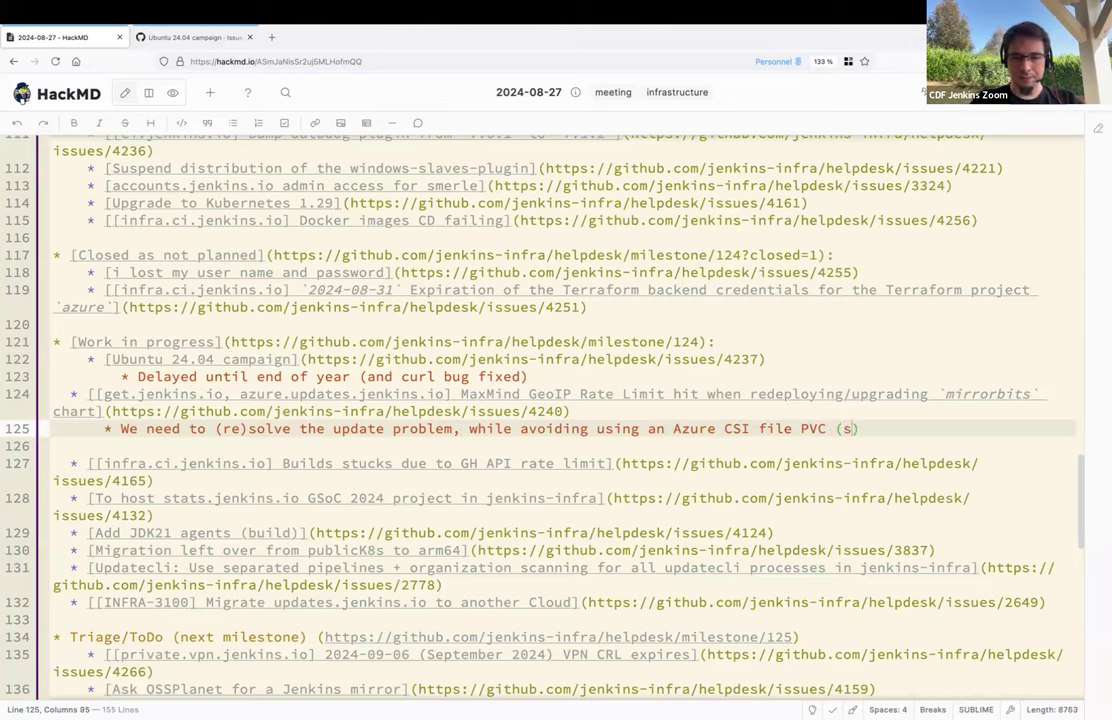
pyautogui.press('BackSpace')
pyautogui.press('BackSpace')
pyautogui.press('BackSpace')
pyautogui.write('SMB/CIFS')
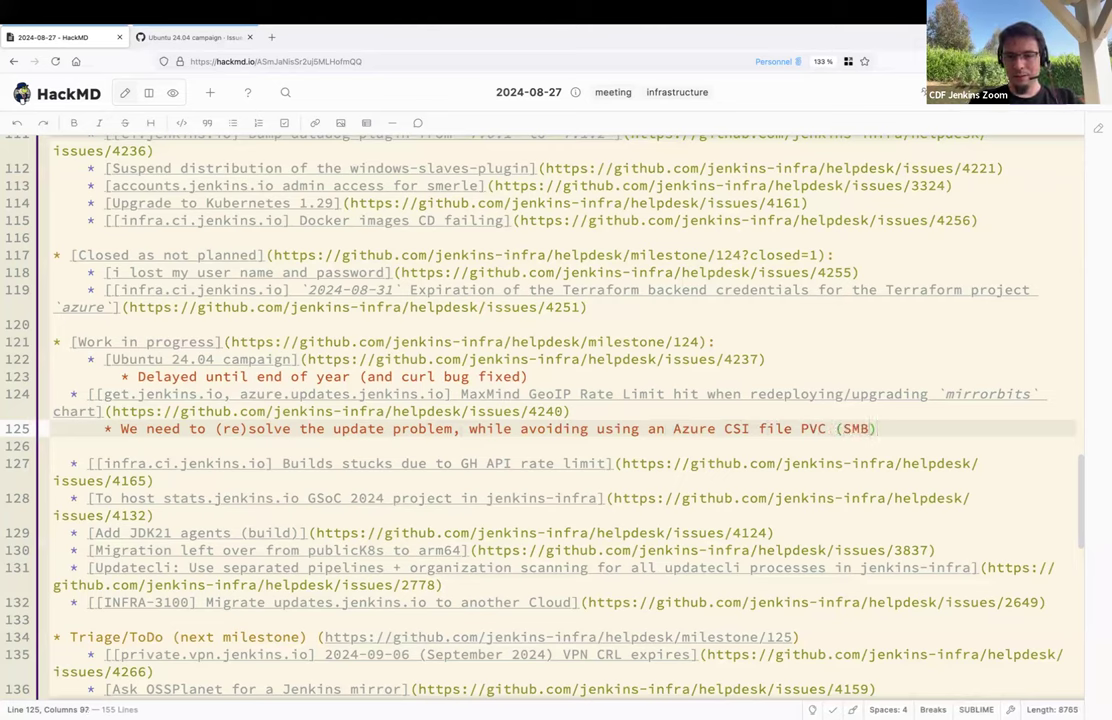
pyautogui.write(' locks')
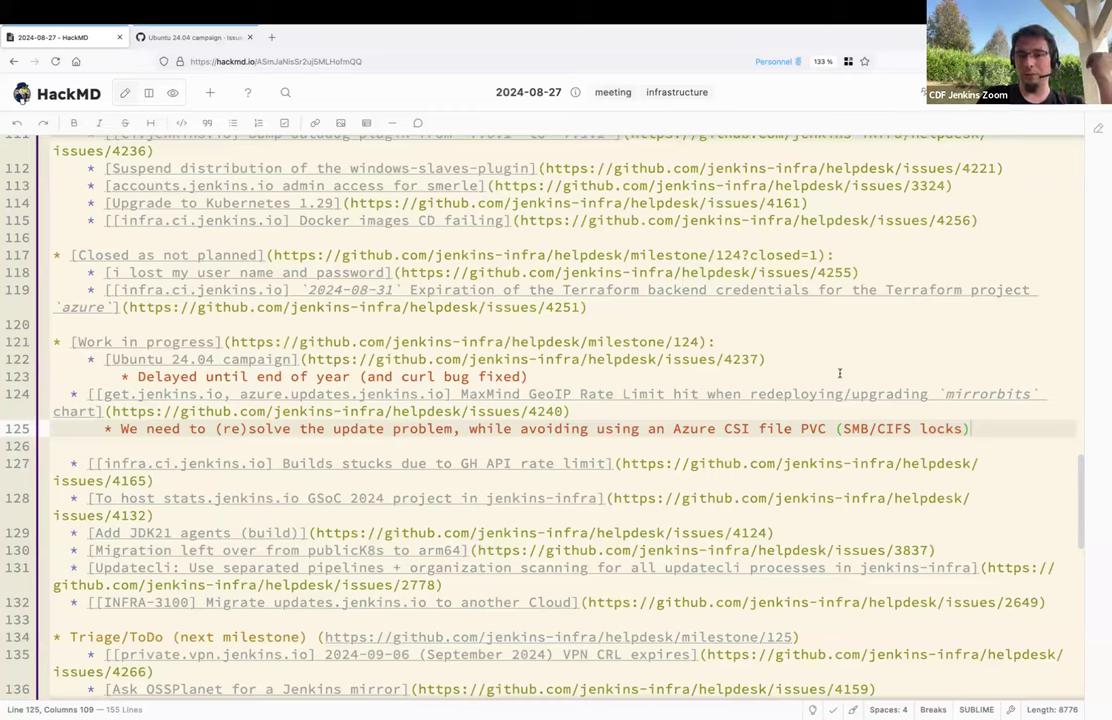
# Step: Add another sub-bullet to the MaxMind item reading "Safer to use azcopy to copy data in the shared volume"
pyautogui.press('Return')
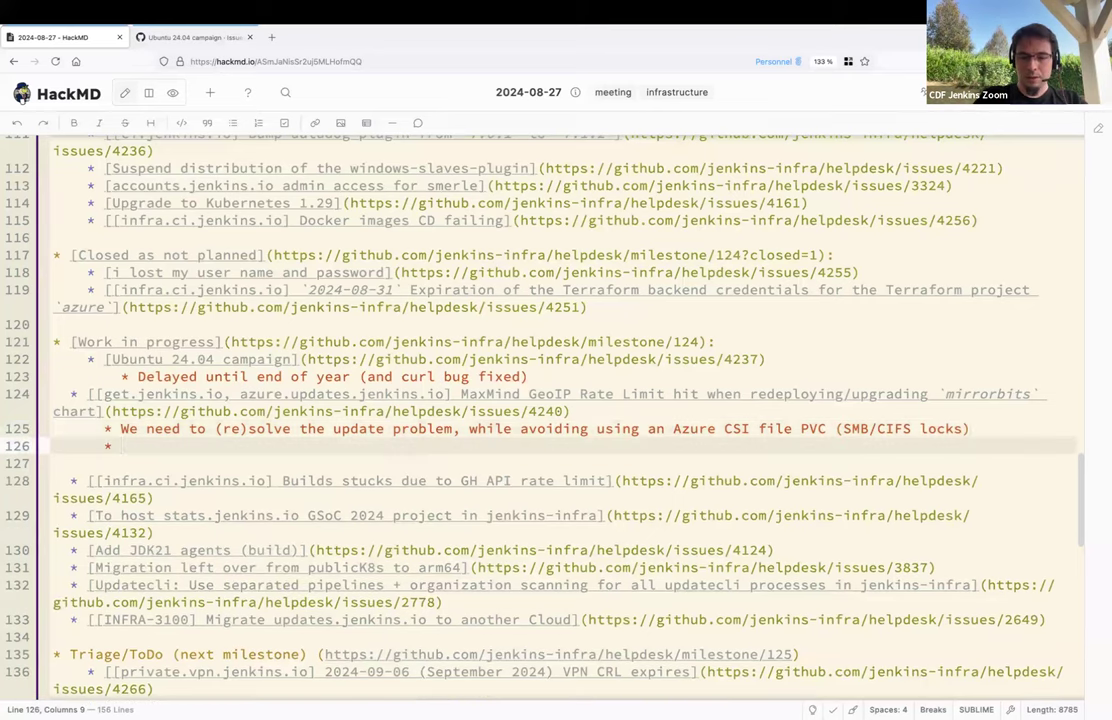
pyautogui.write('Safer to us')
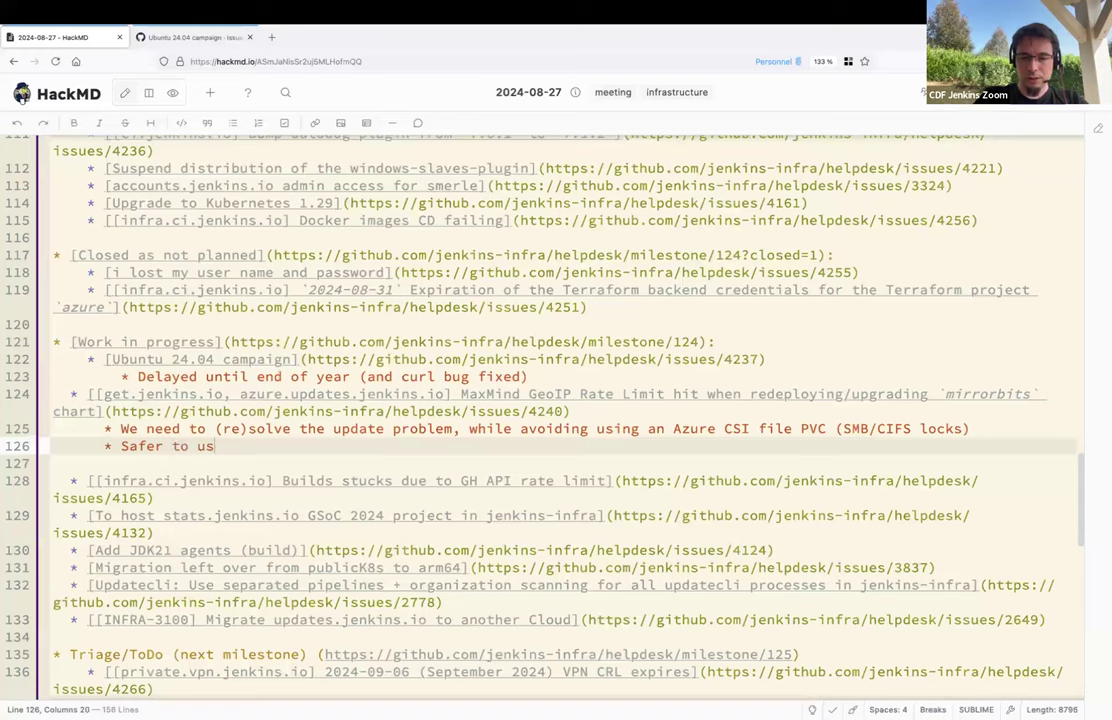
pyautogui.write('e azcopy')
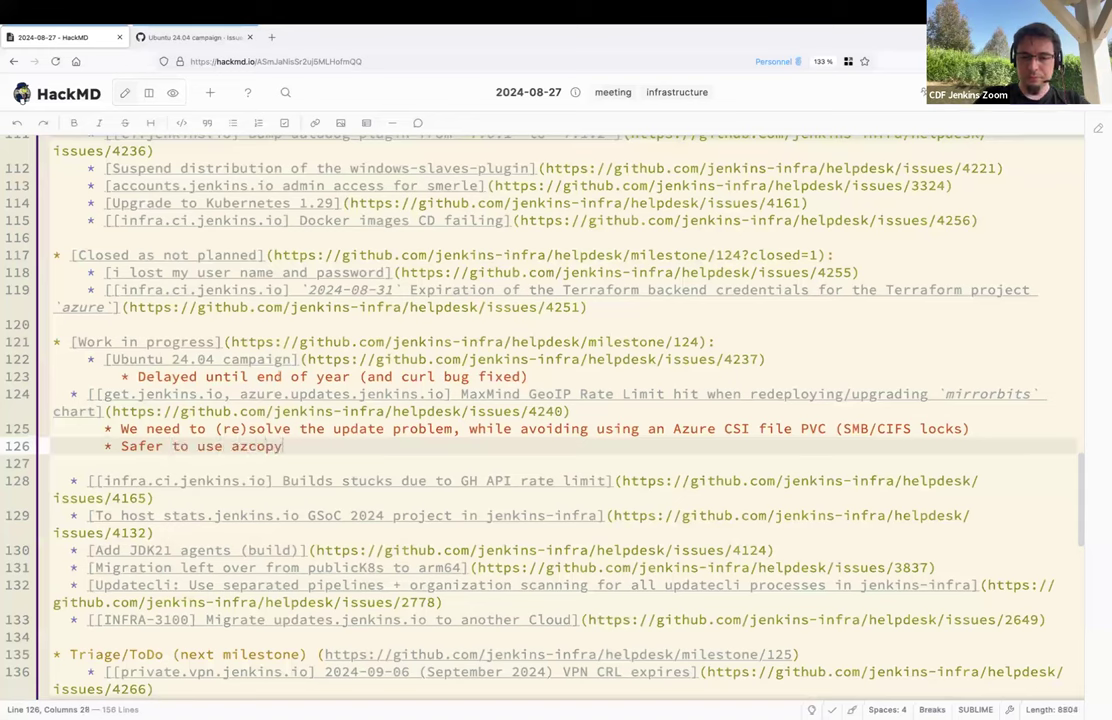
pyautogui.write(' to copy data ')
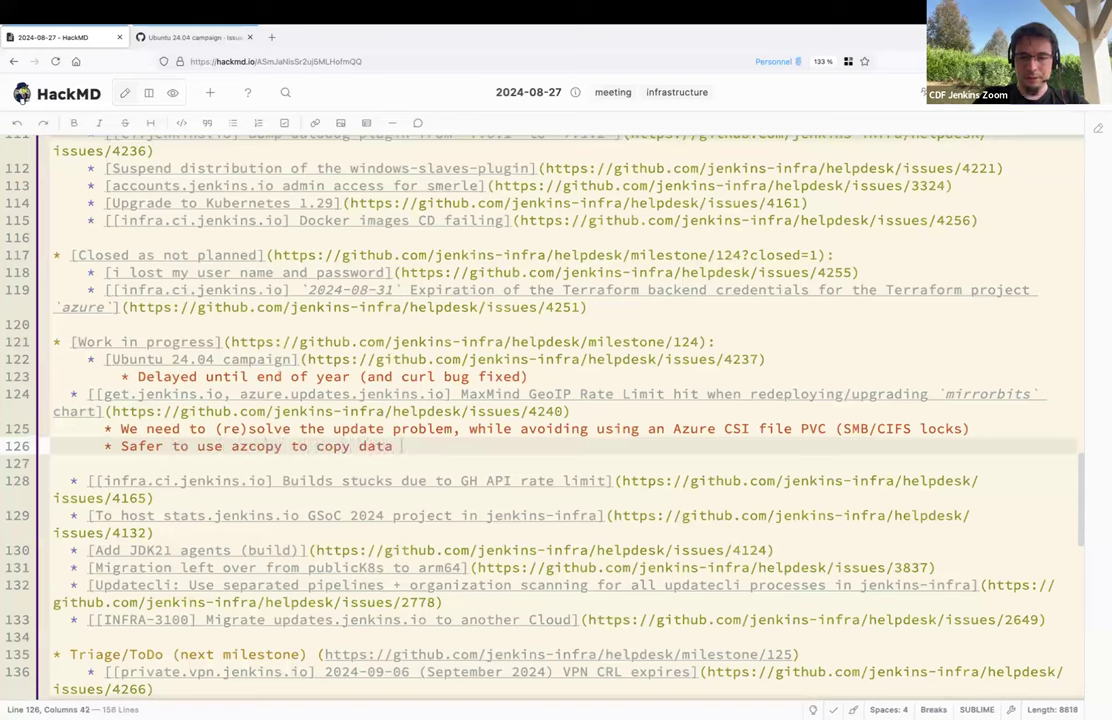
pyautogui.write('in the shared volume')
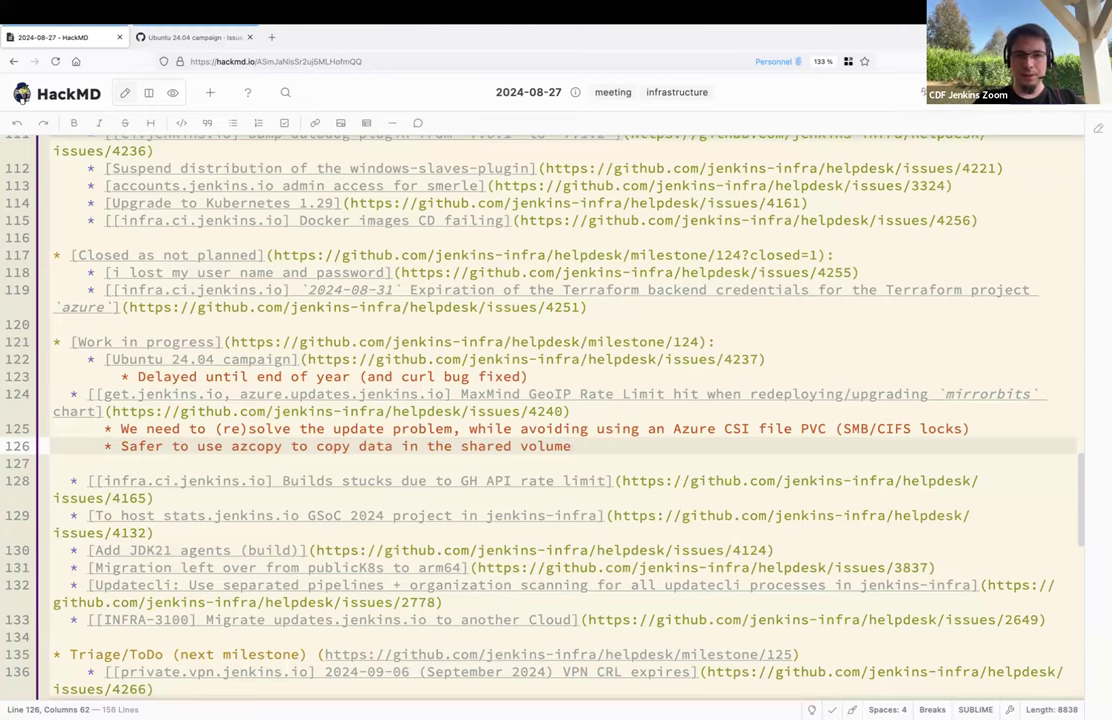
# Step: Add the sub-bullet 'Keep the "every 72h" frequency' below the azcopy note
pyautogui.press('Return')
pyautogui.write('Keep the')
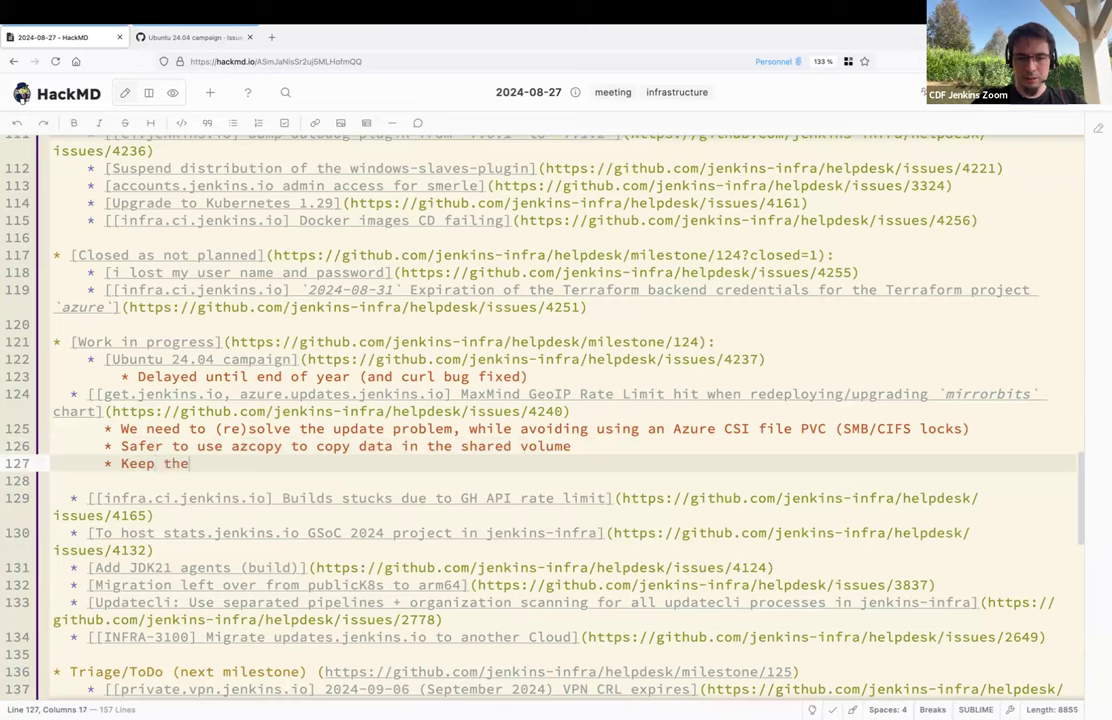
pyautogui.write(' "every 72h')
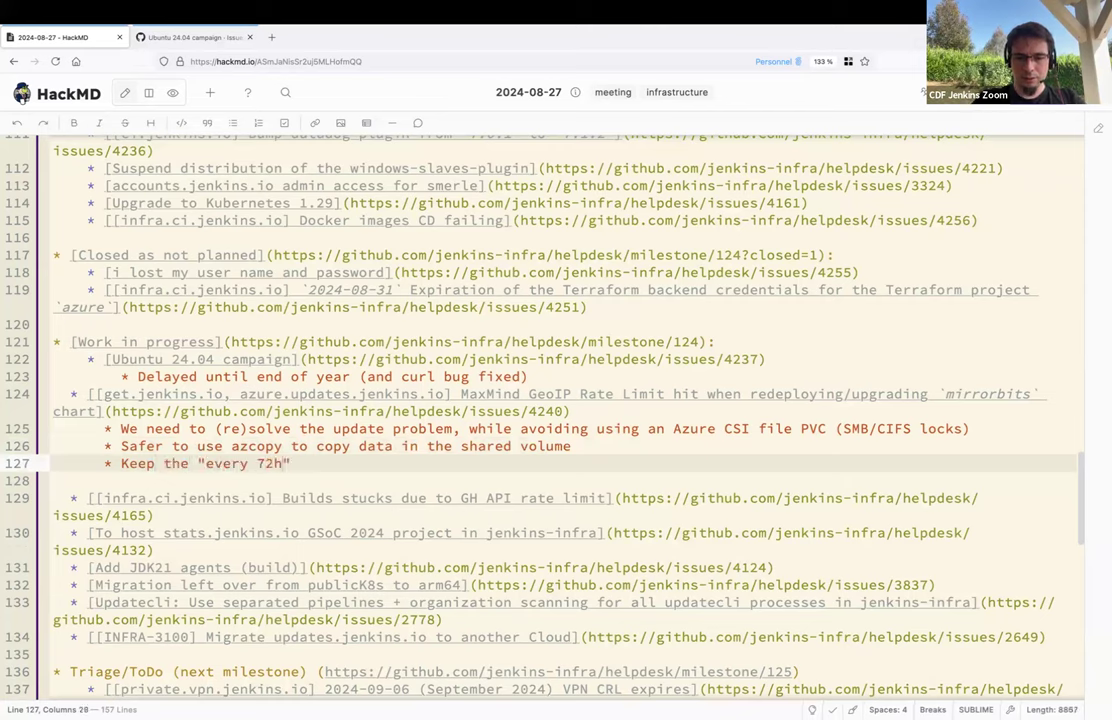
pyautogui.write('" frequency')
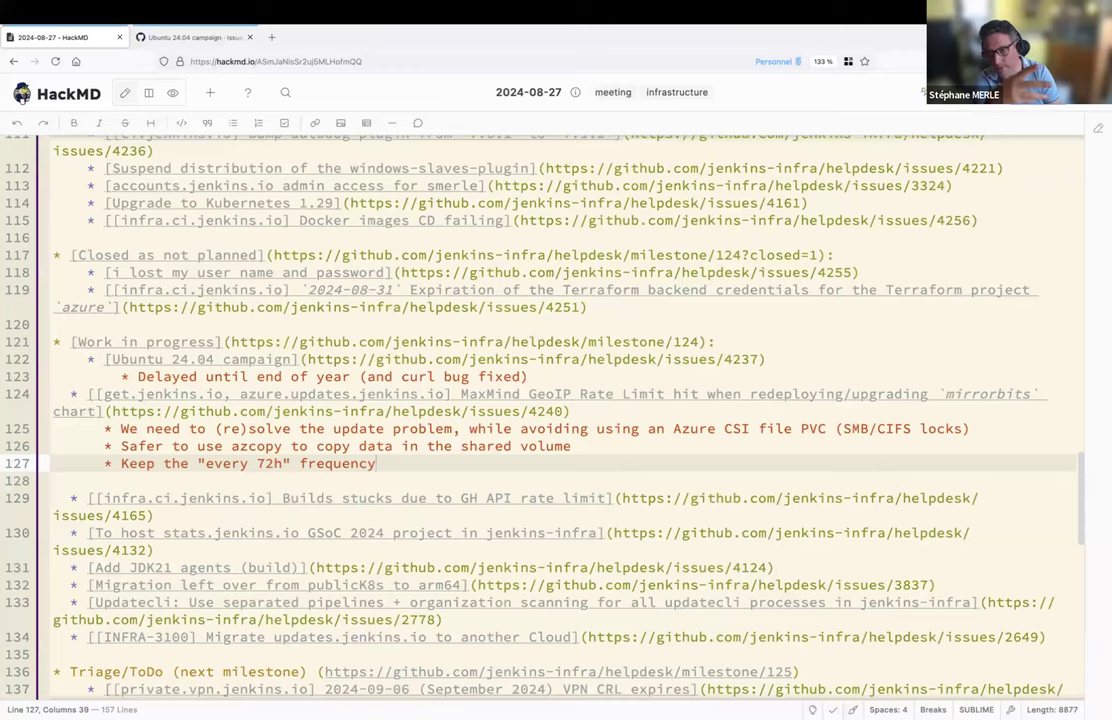
# Step: Add the sub-bullet "Could be a Kubernetes Cron Pod, or an infra.ci job" below the frequency note
pyautogui.press('Return')
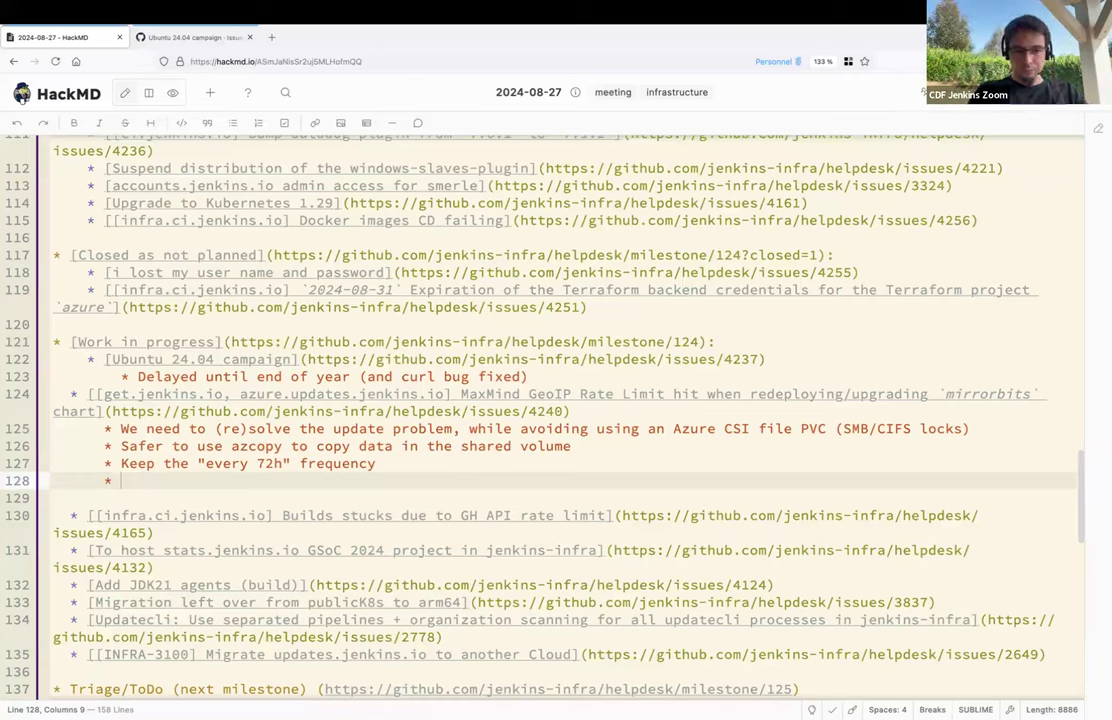
pyautogui.write('C')
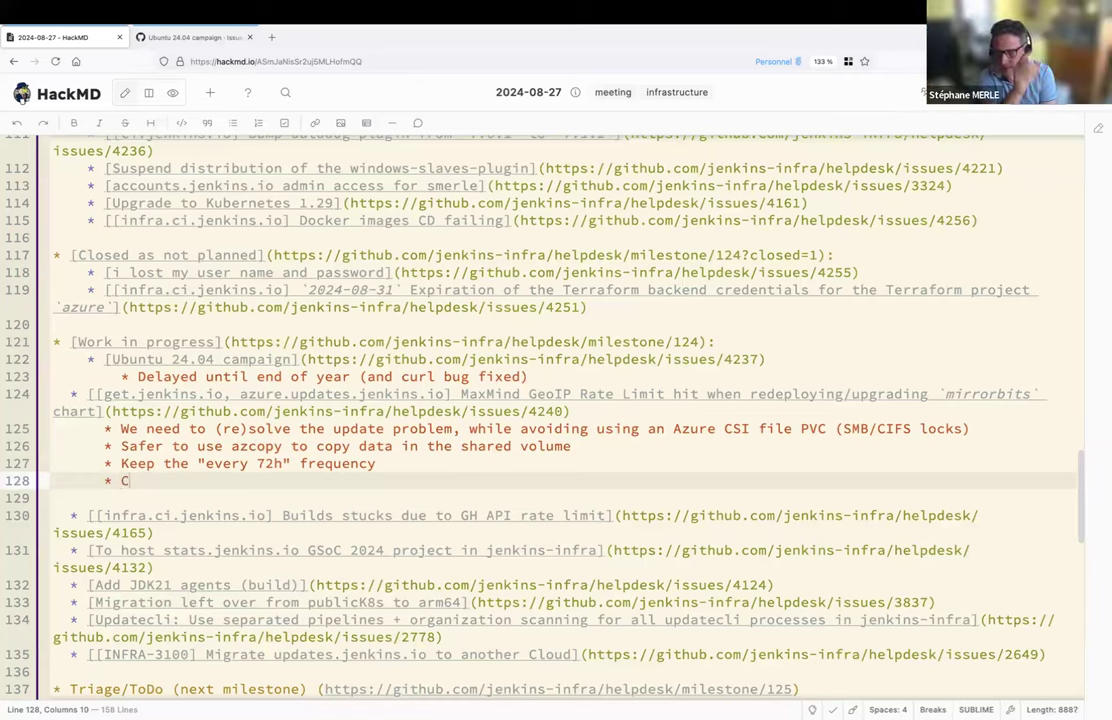
pyautogui.write('ould be a Kubernert')
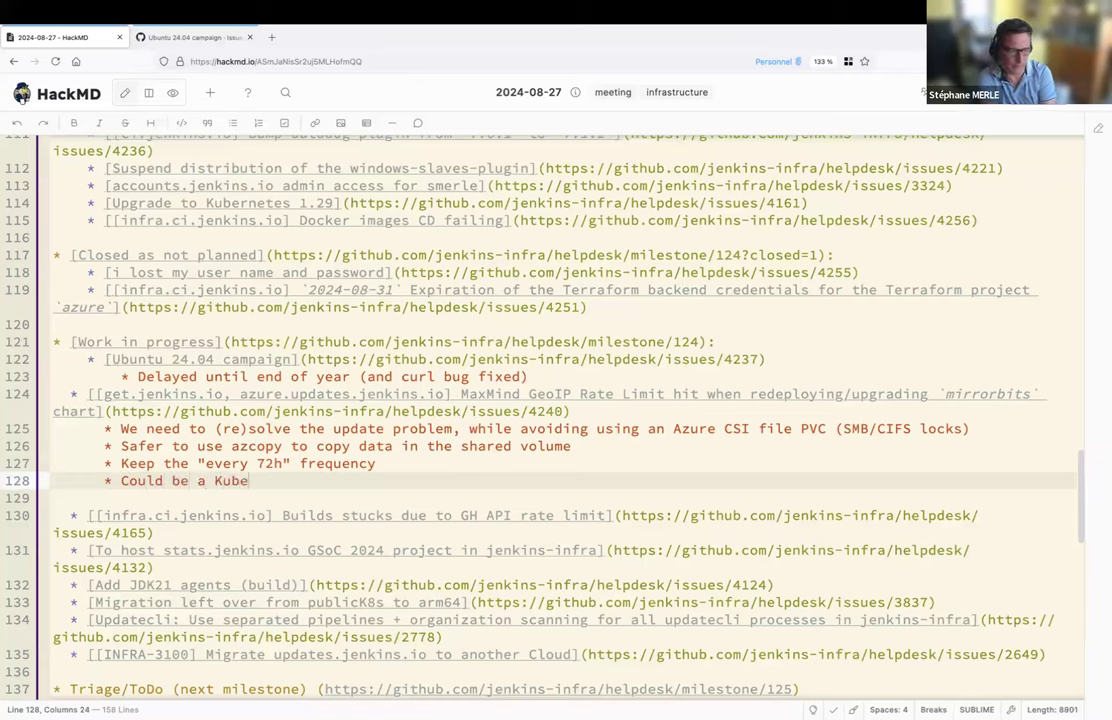
pyautogui.press('BackSpace')
pyautogui.press('BackSpace')
pyautogui.write('tes')
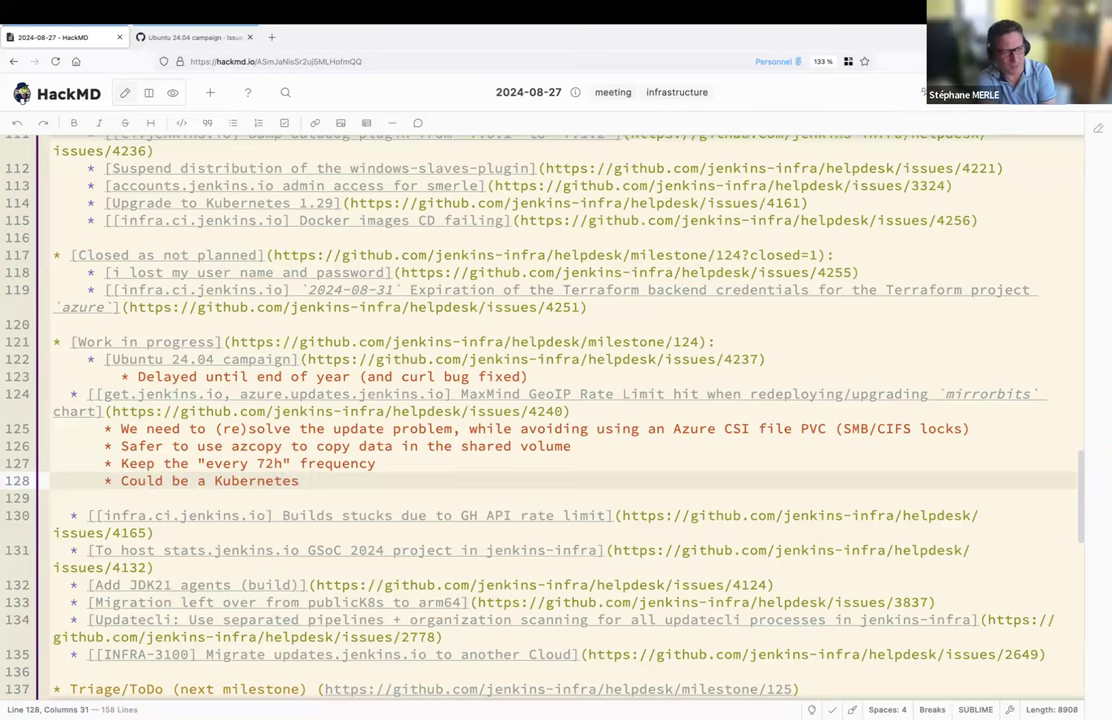
pyautogui.write('Cron P')
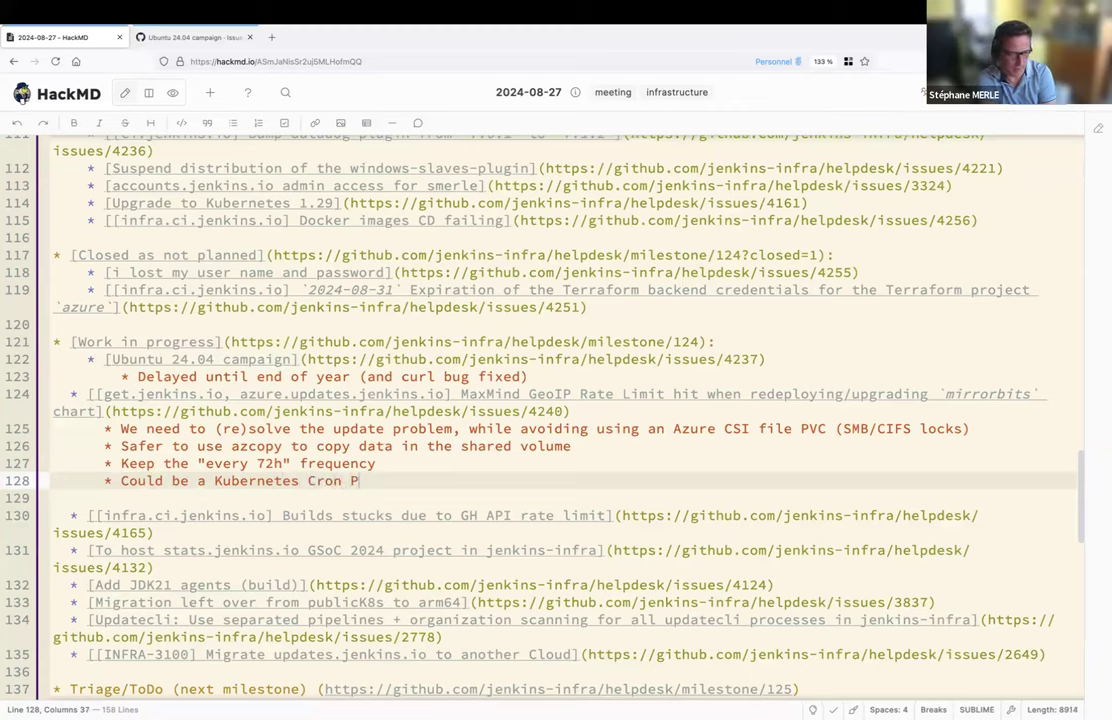
pyautogui.write('od, or a')
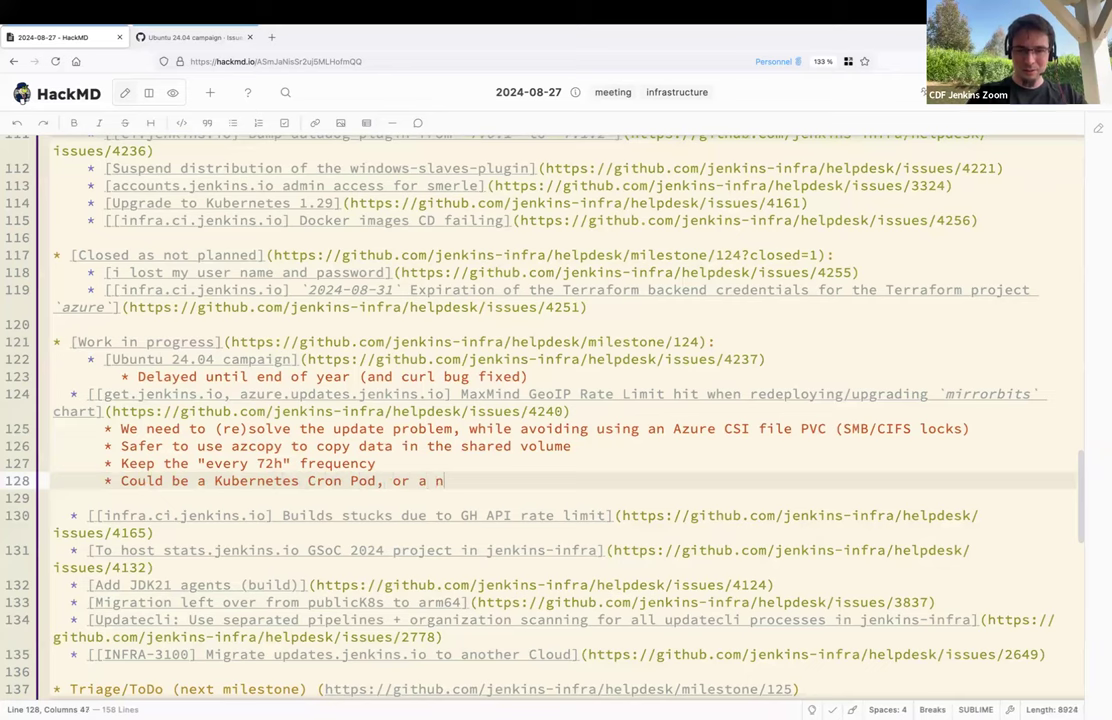
pyautogui.write('n infra.ci')
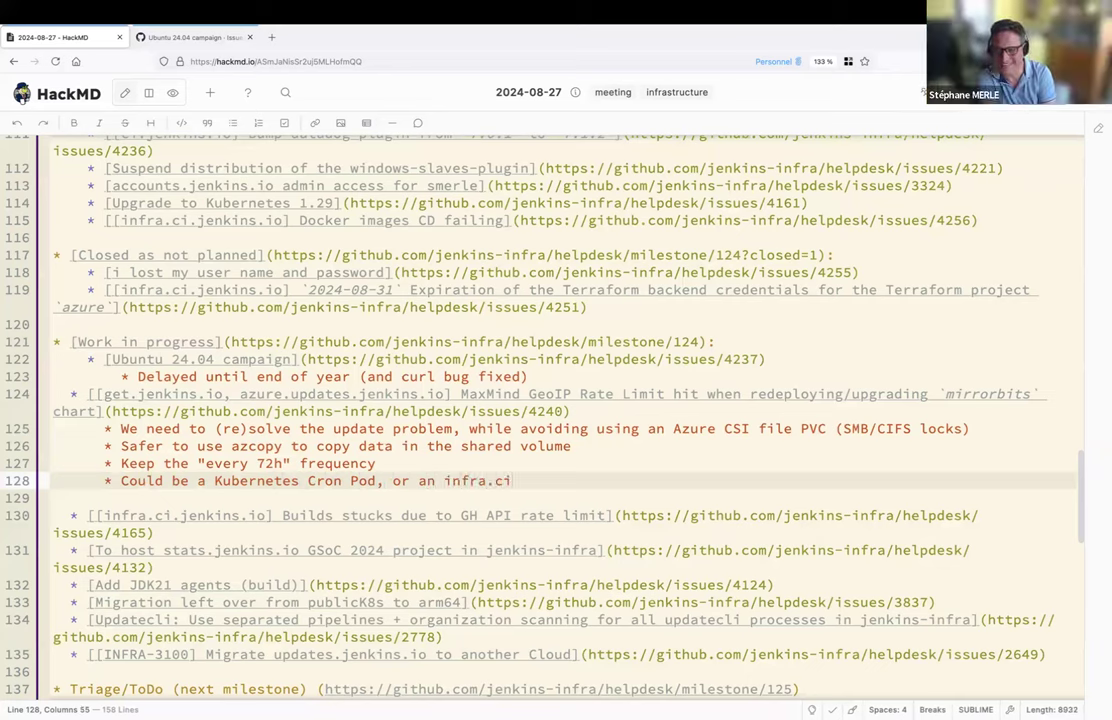
pyautogui.write(' job')
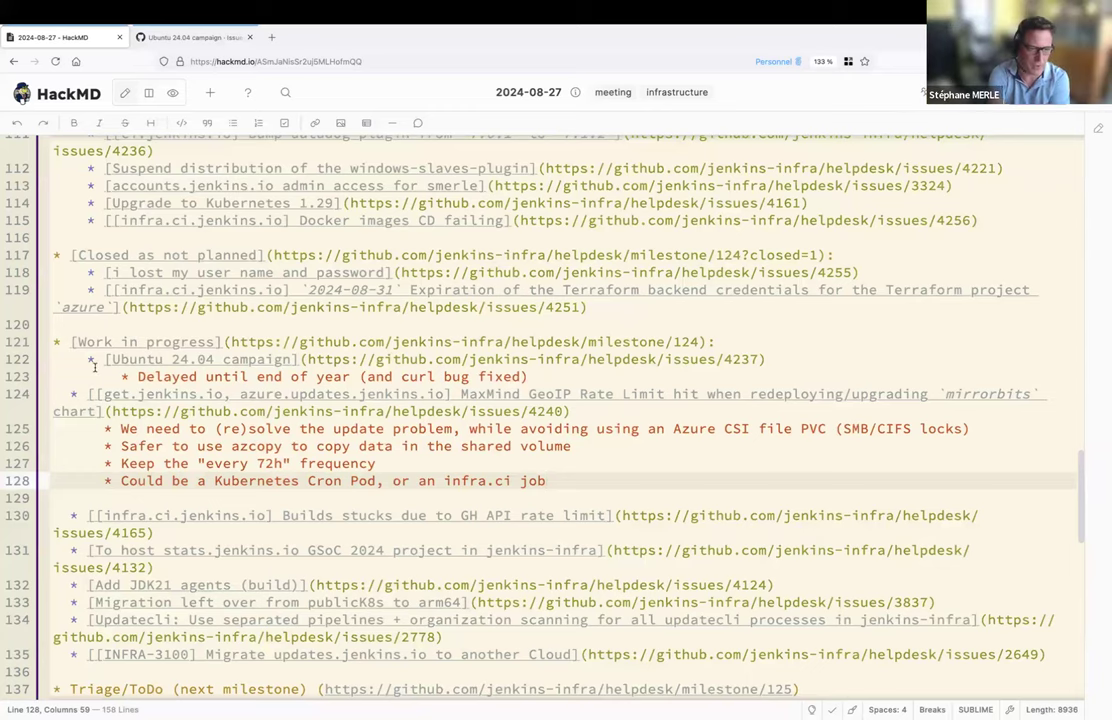
pyautogui.moveTo(95, 366); pyautogui.dragTo(525, 374)
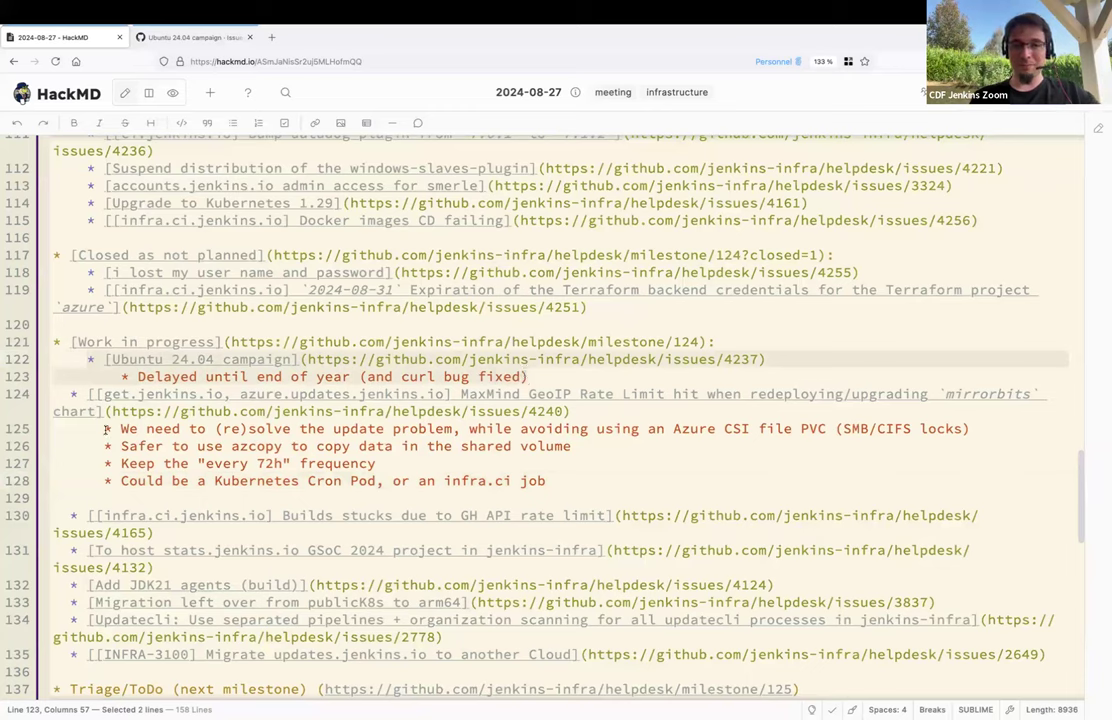
pyautogui.click(555, 480)
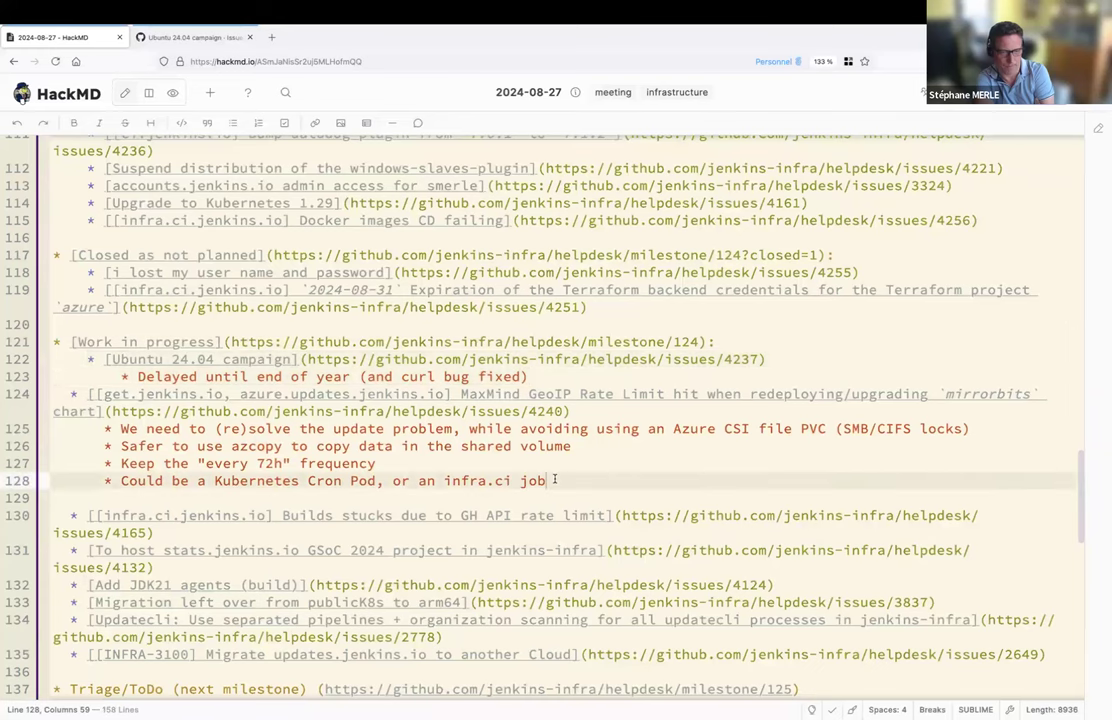
pyautogui.scroll(-1, 300, 380)
pyautogui.click(70, 337)
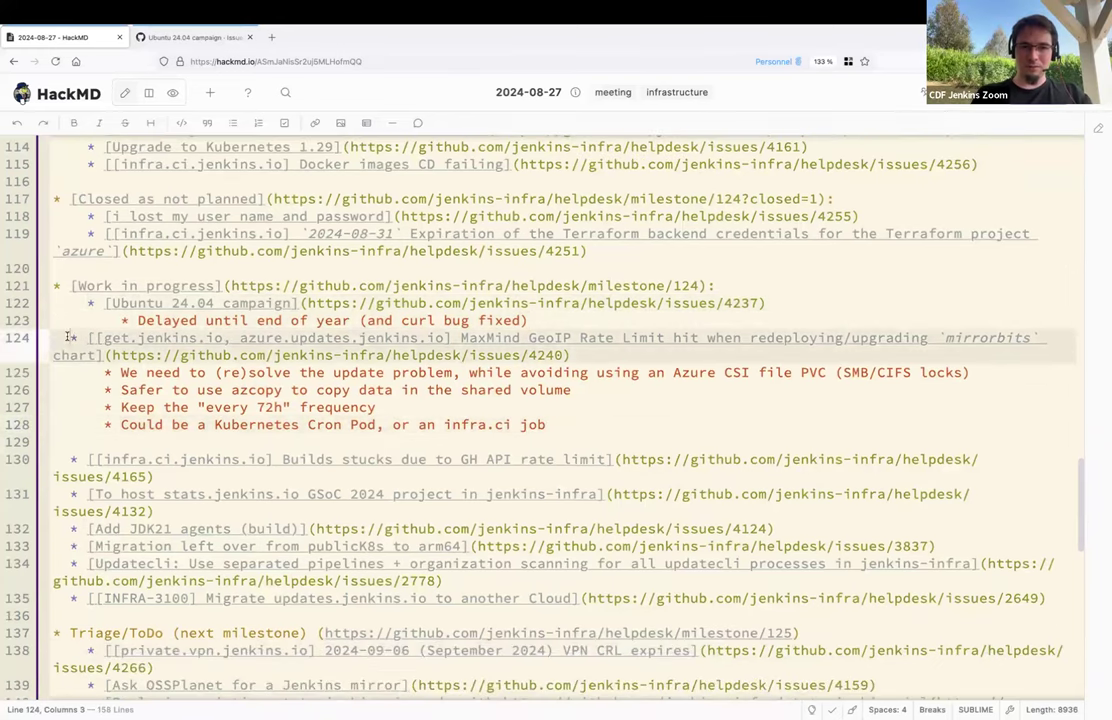
pyautogui.click(104, 337)
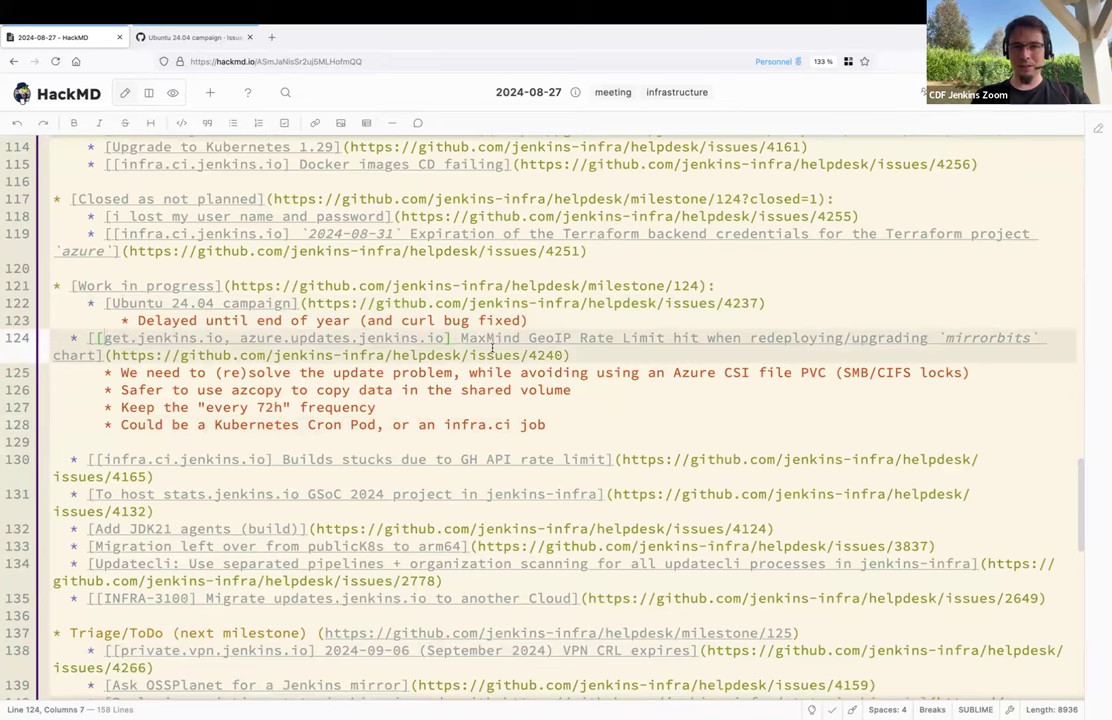
# Step: Remove the blank line above the "Builds stucks due to GH API rate limit" item and indent that item further
pyautogui.scroll(-2, 492, 346)
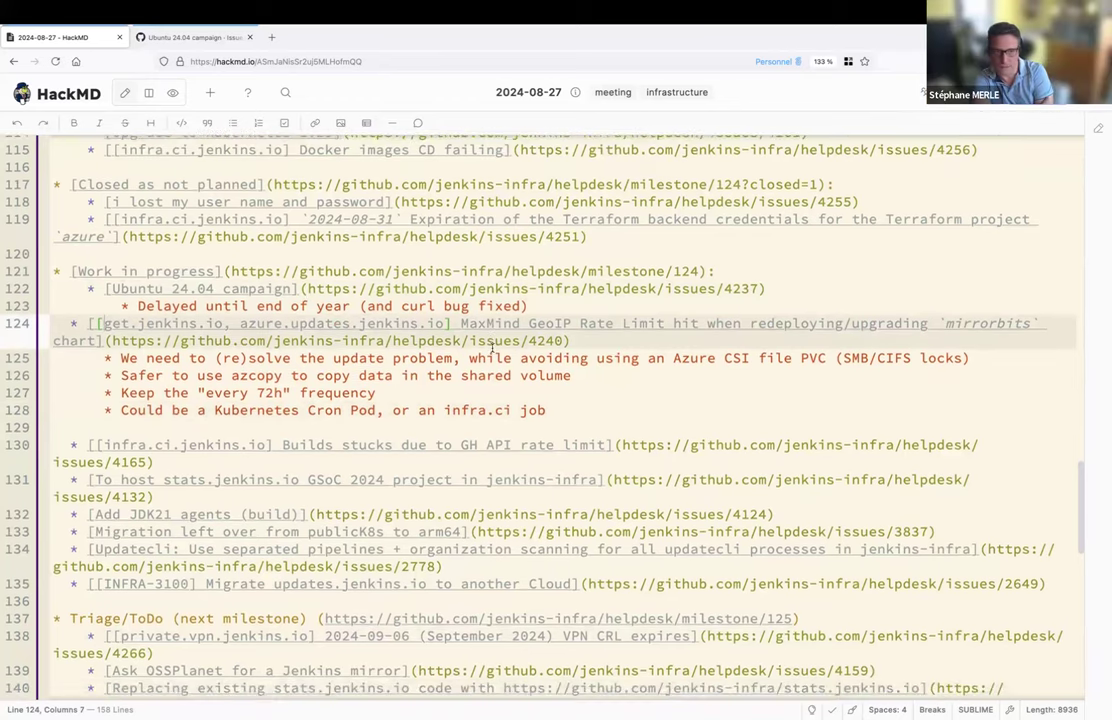
pyautogui.click(492, 346)
pyautogui.press('BackSpace')
pyautogui.press('BackSpace')
pyautogui.press('Delete')
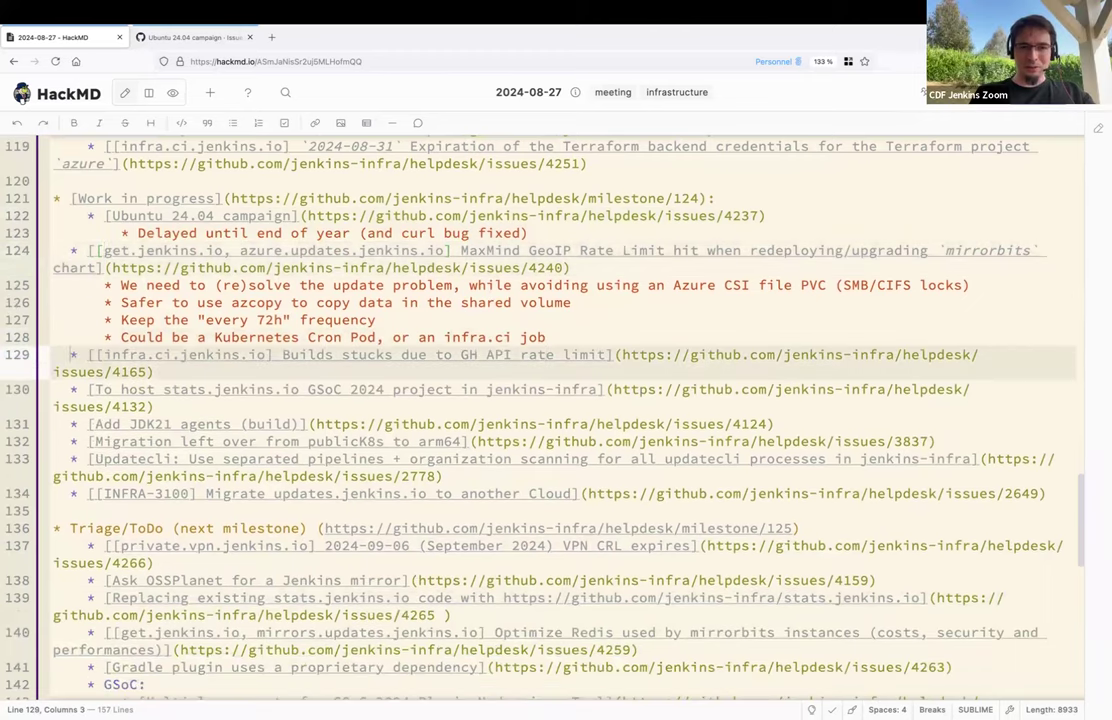
pyautogui.press('Tab')
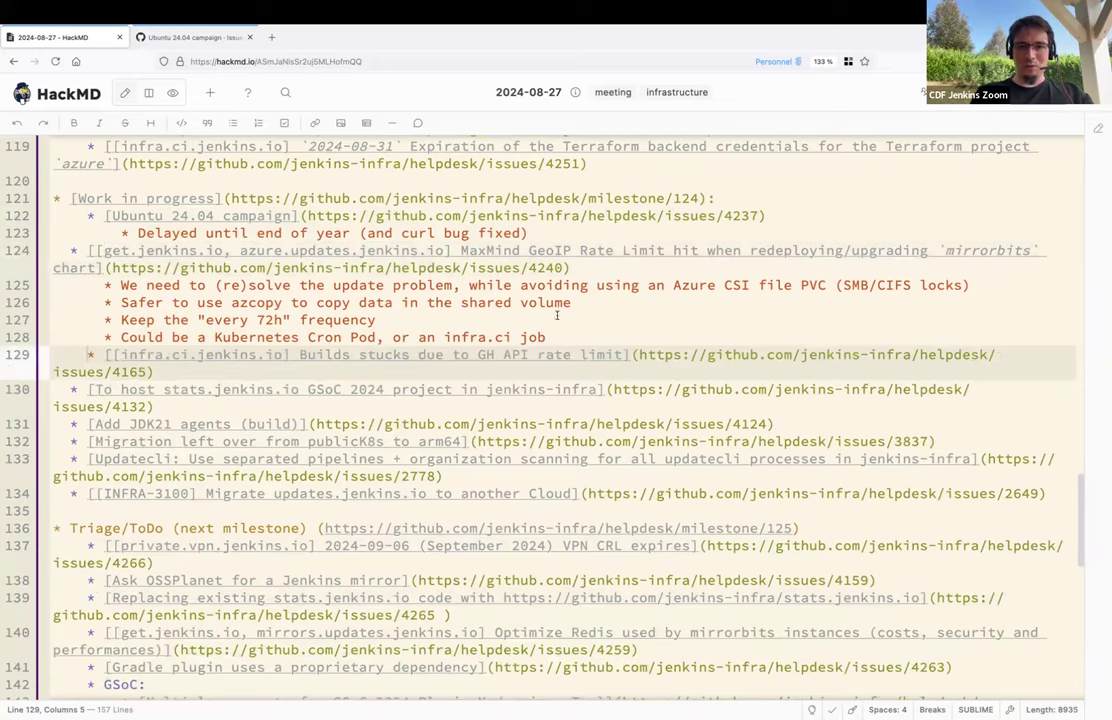
# Step: Open the linked helpdesk issue 4165 in the GitHub browser tab, replacing the Ubuntu 24.04 campaign page, and read its latest update comment
pyautogui.click(643, 356)
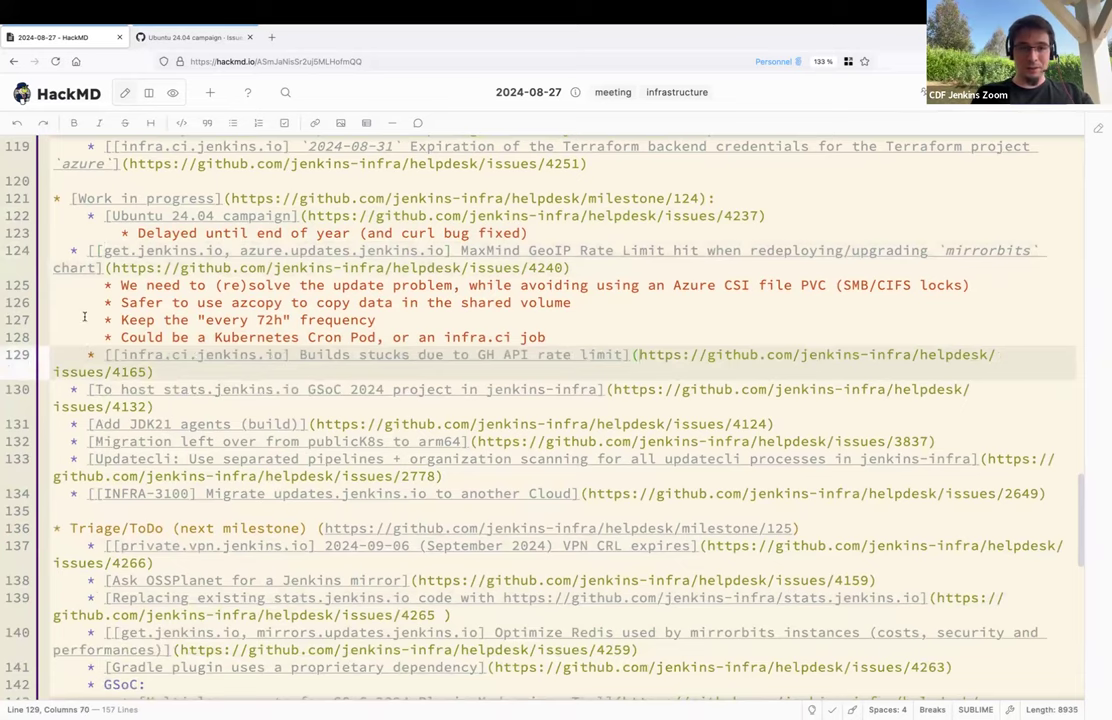
pyautogui.moveTo(643, 356); pyautogui.dragTo(148, 372)
pyautogui.hotkey('ctrl', 'c')
pyautogui.click(195, 37)
pyautogui.click(394, 61)
pyautogui.hotkey('ctrl', 'v')
pyautogui.press('Return')
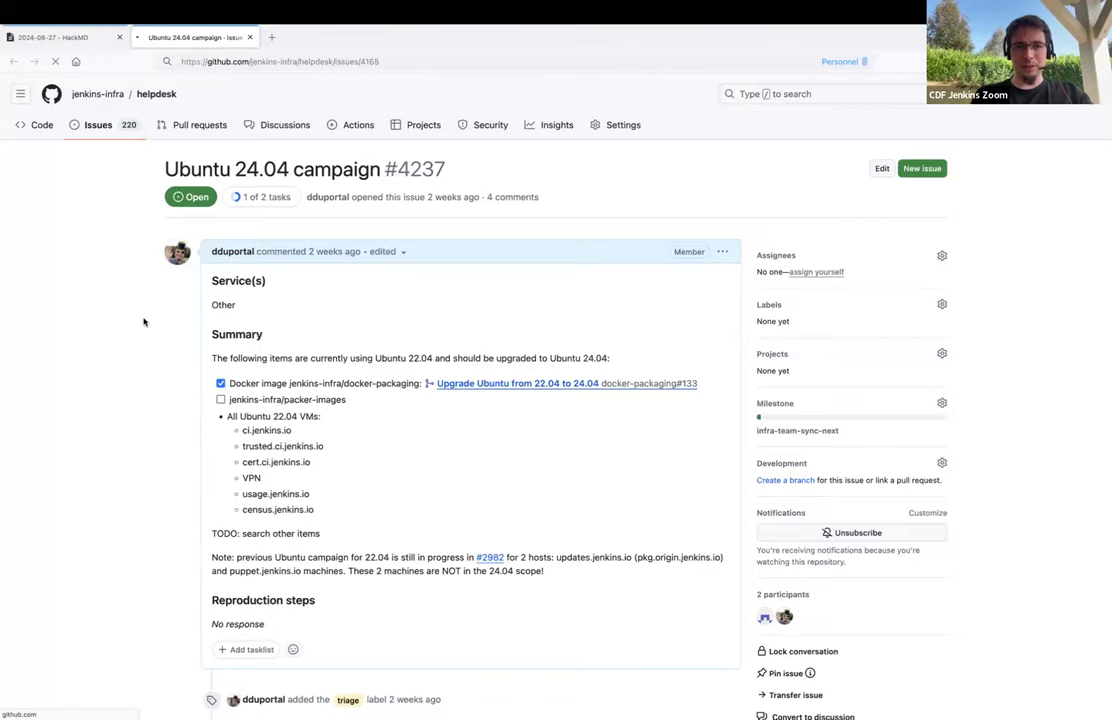
pyautogui.scroll(-10, 135, 333)
pyautogui.scroll(-10, 135, 333)
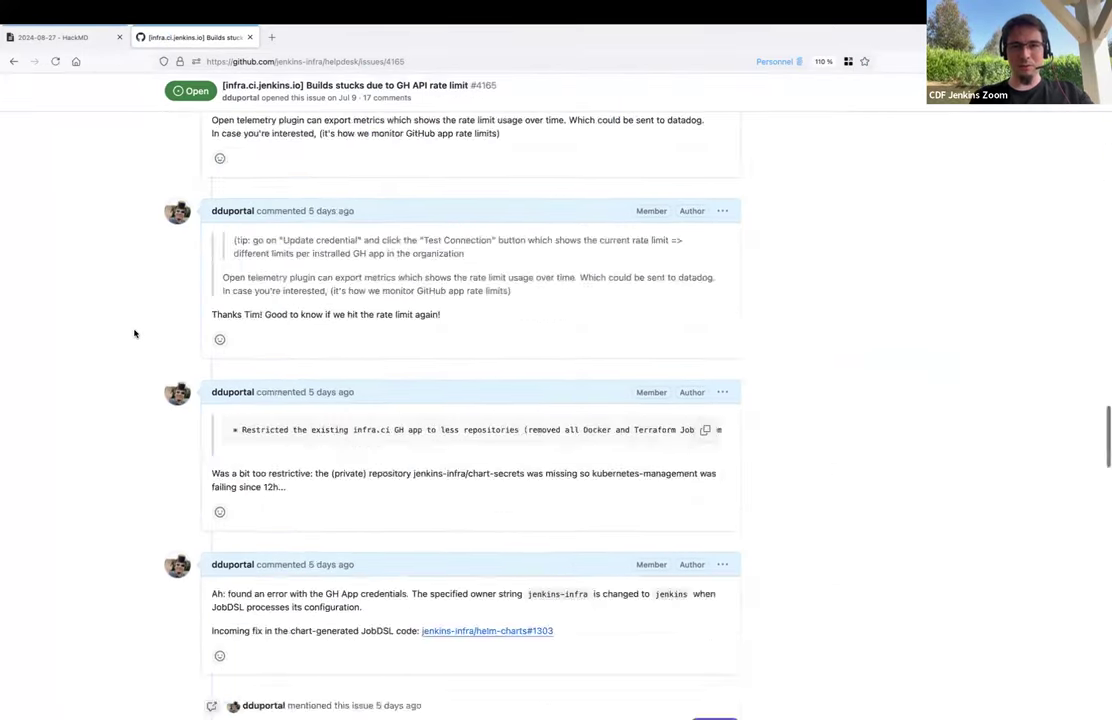
pyautogui.scroll(2, 135, 333)
pyautogui.scroll(1, 135, 333)
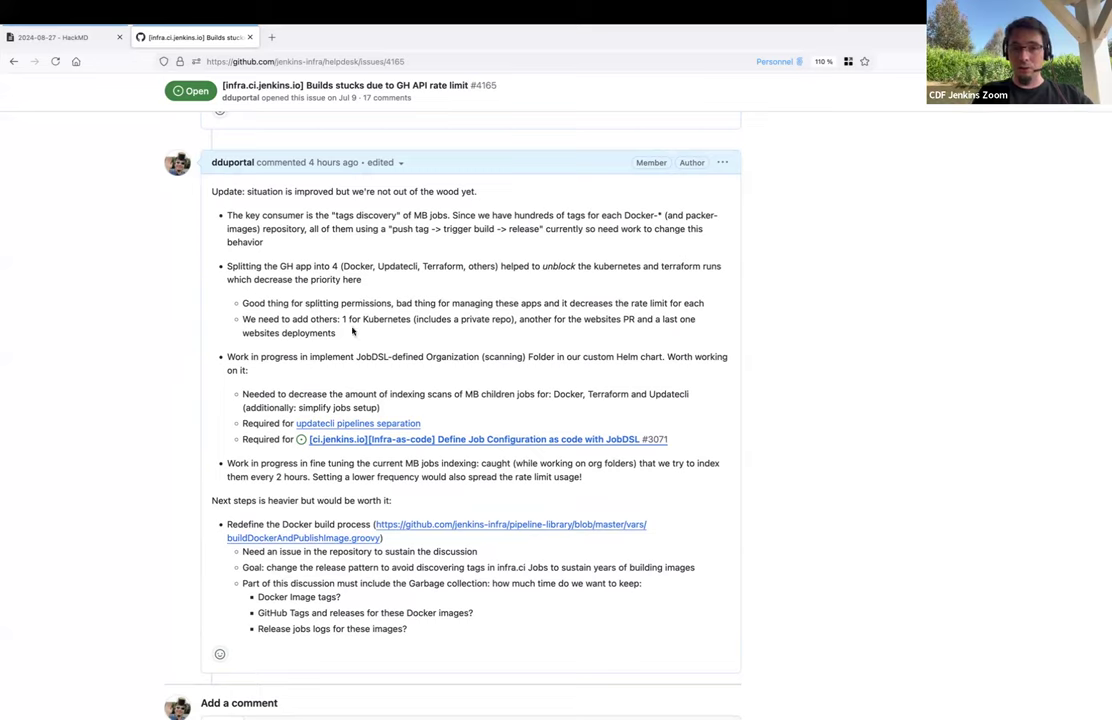
# Step: Review which additional GitHub apps the latest issue 4165 update calls for: Kubernetes, websites PR and websites deployments
pyautogui.moveTo(342, 318); pyautogui.dragTo(515, 319)
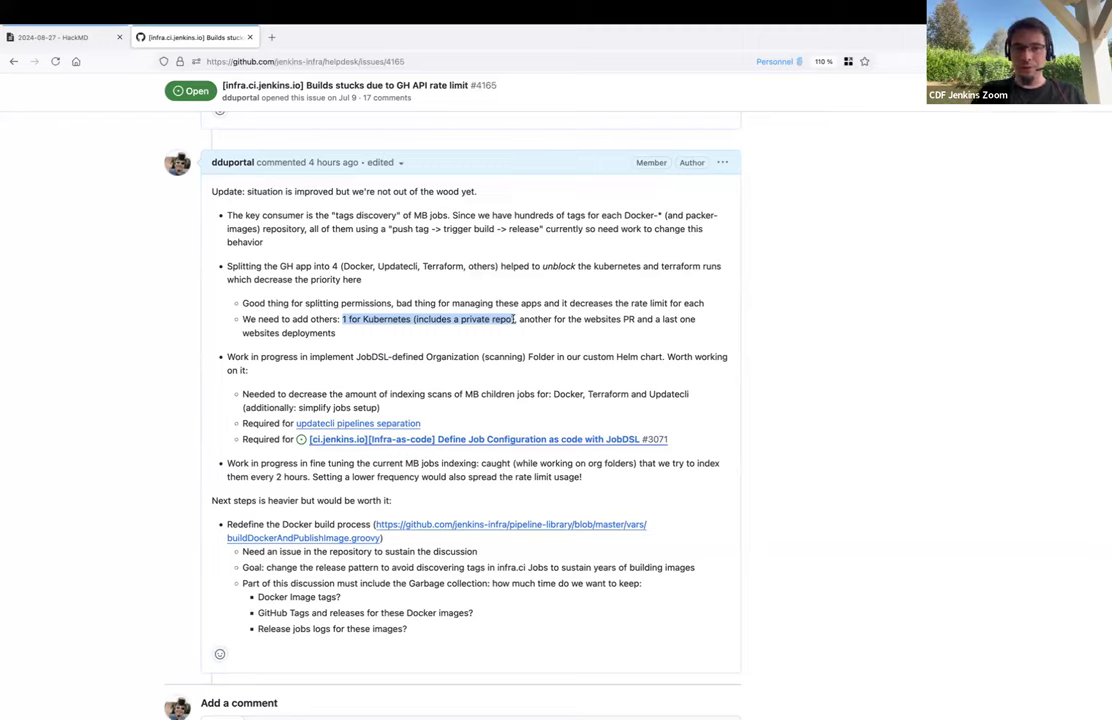
pyautogui.moveTo(584, 319); pyautogui.dragTo(600, 331)
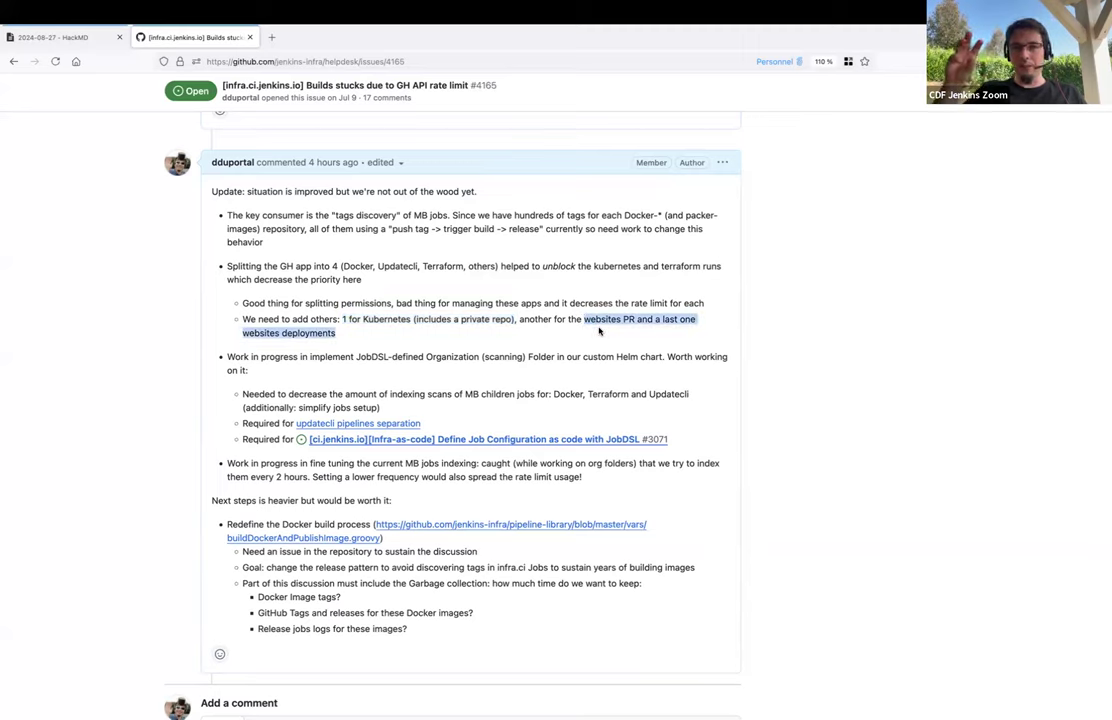
pyautogui.moveTo(600, 331); pyautogui.dragTo(336, 333)
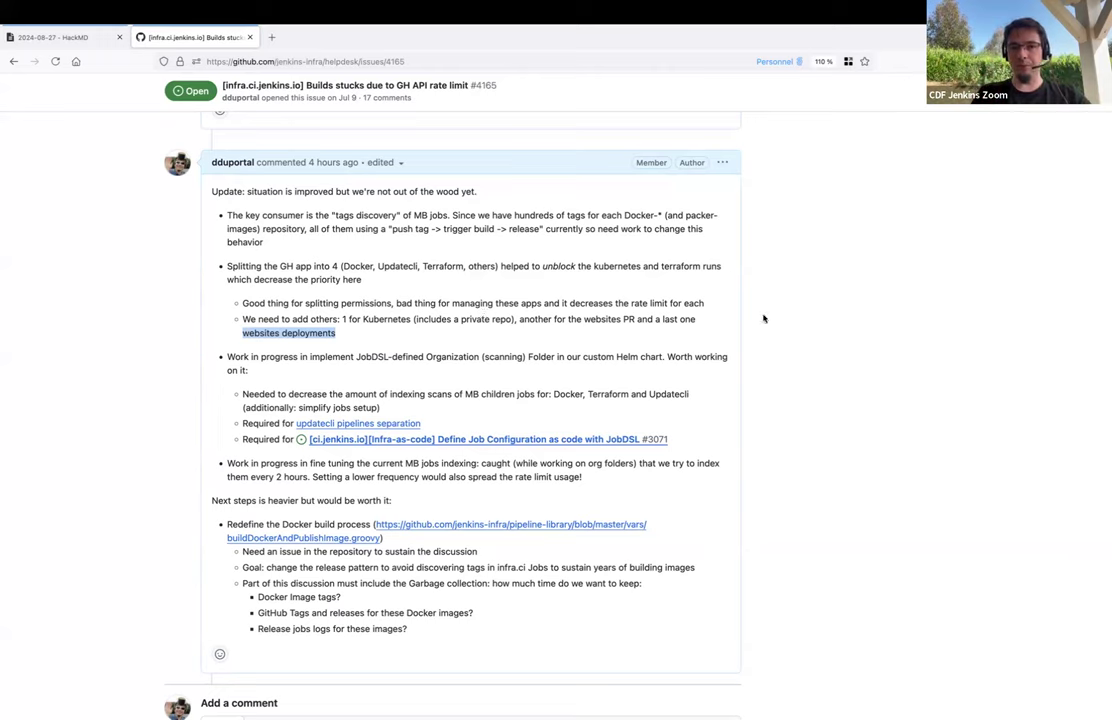
pyautogui.click(790, 333)
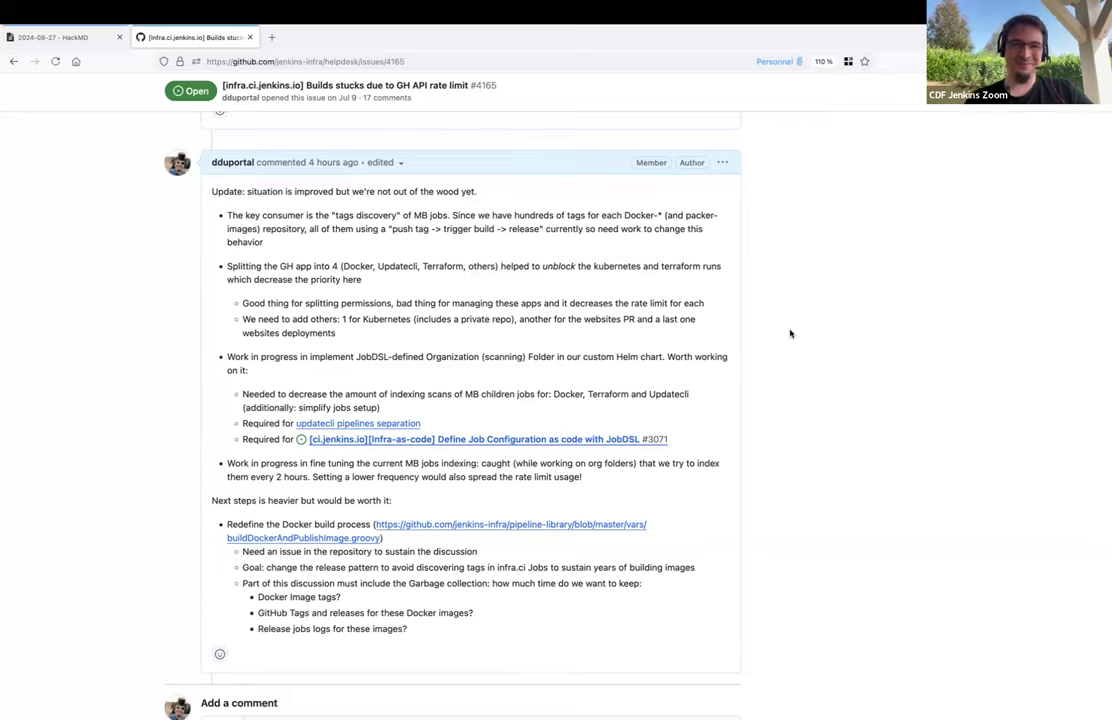
pyautogui.scroll(-1, 790, 333)
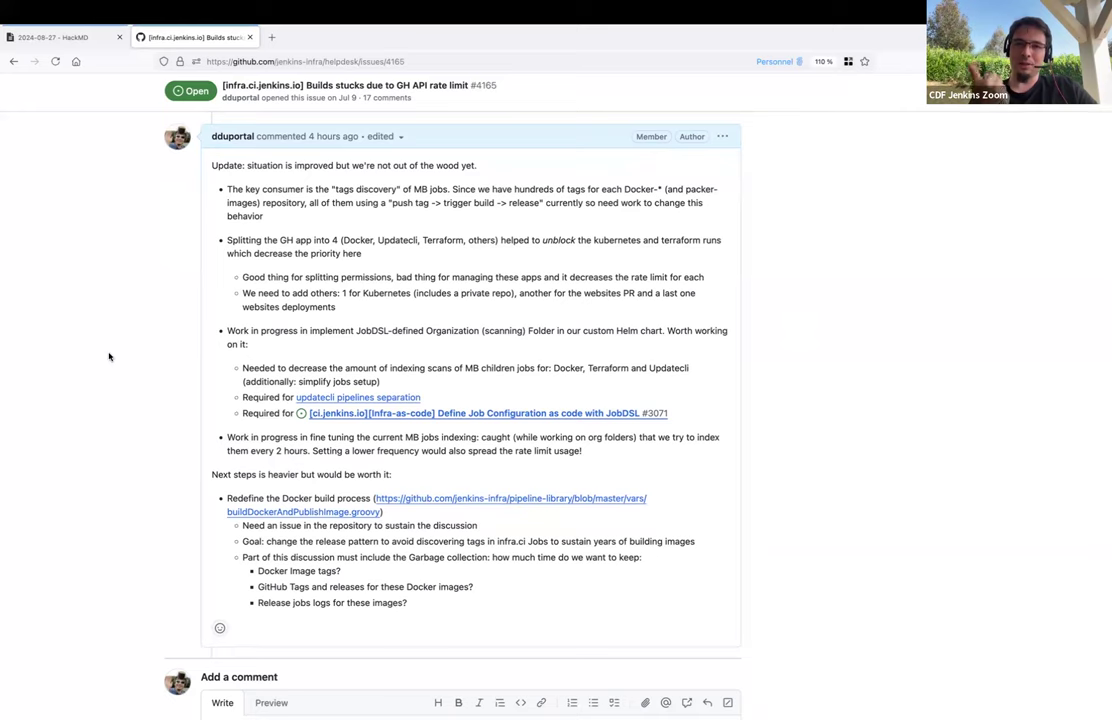
pyautogui.scroll(-1, 218, 350)
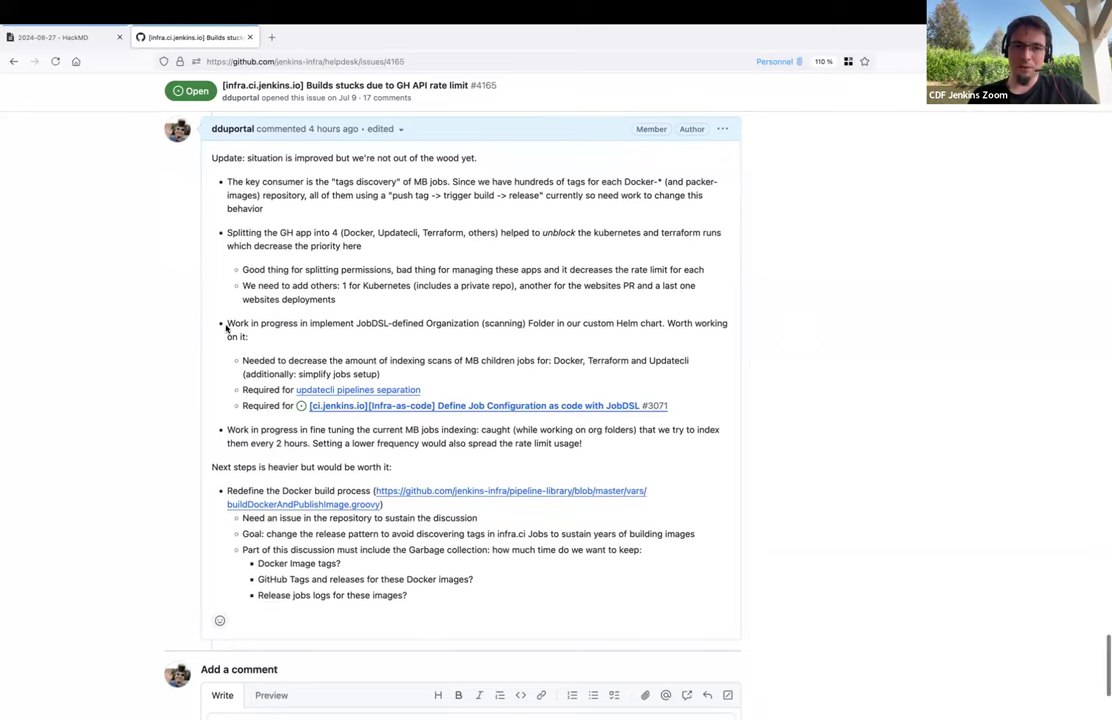
# Step: Examine the comment's work-in-progress item on JobDSL-defined organization folders, including its updatecli pipelines separation and issue 3071 dependencies
pyautogui.moveTo(224, 322); pyautogui.dragTo(587, 450)
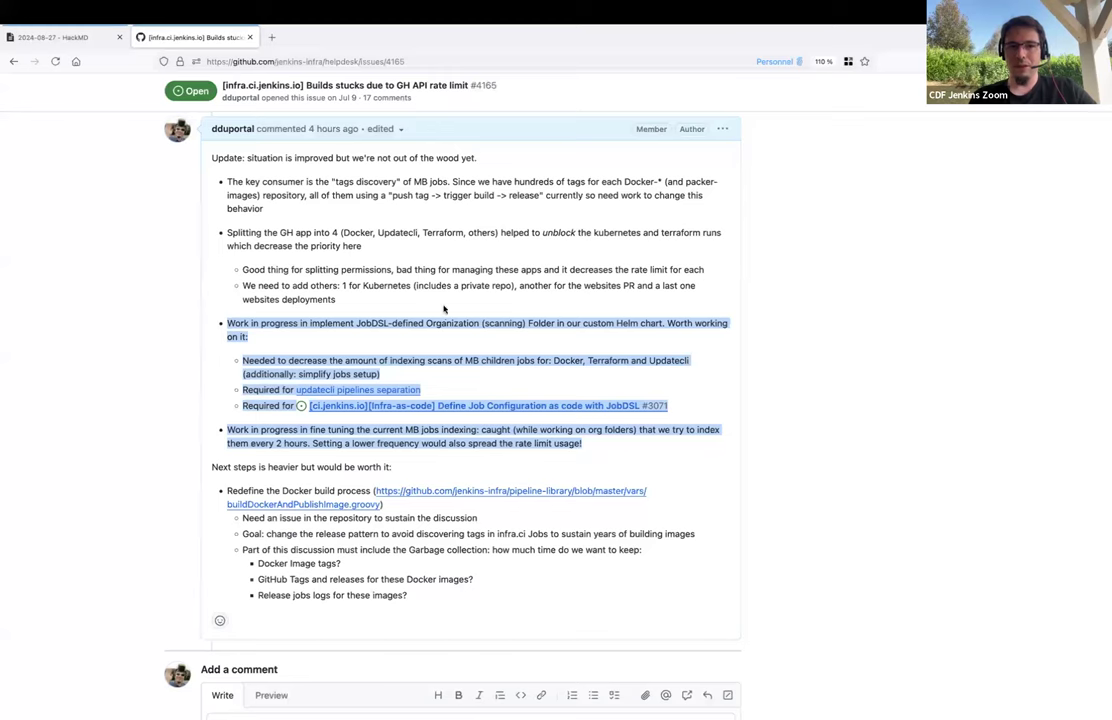
pyautogui.click(386, 270)
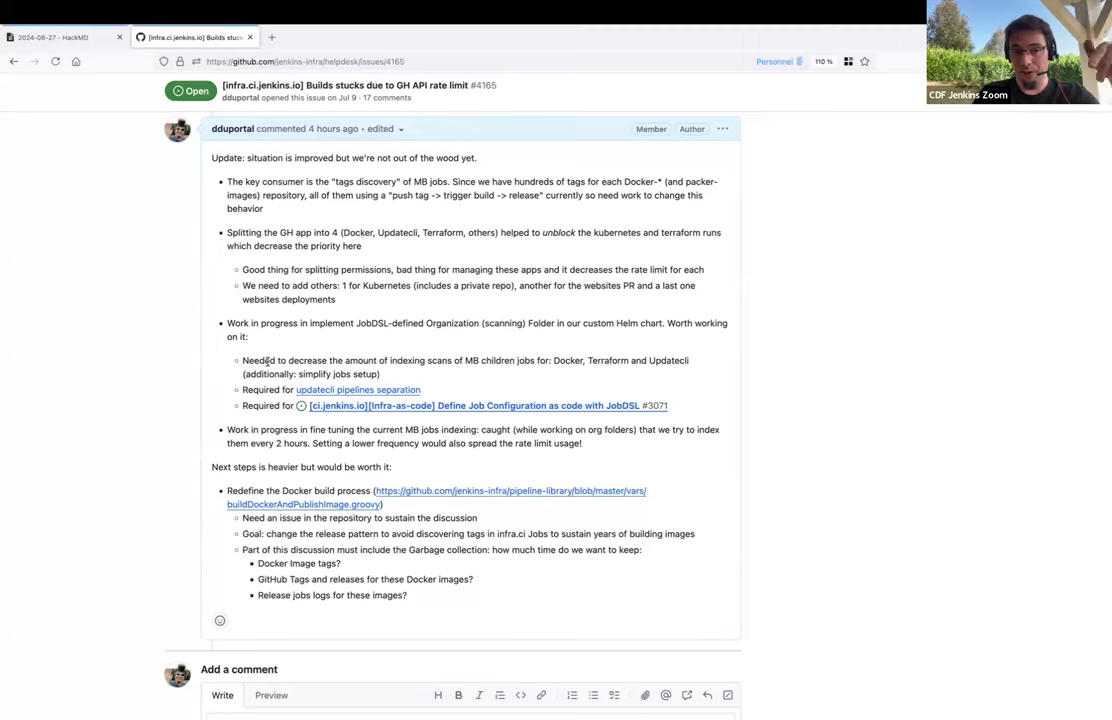
pyautogui.doubleClick(245, 389)
pyautogui.tripleClick(253, 390)
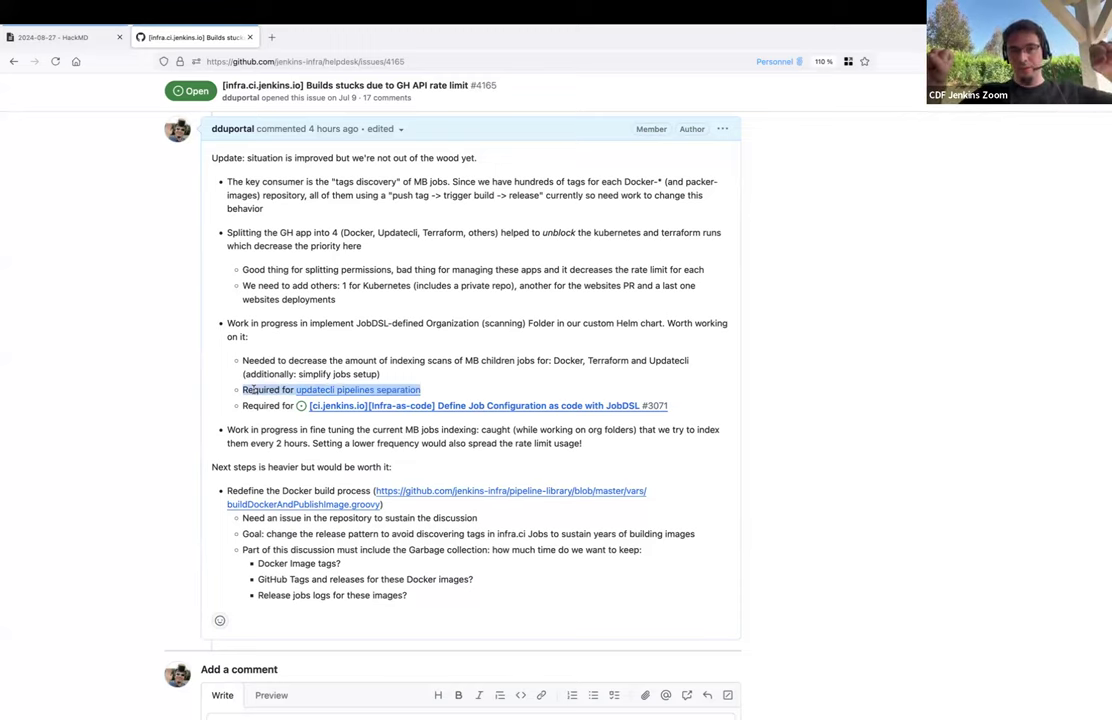
pyautogui.click(262, 407)
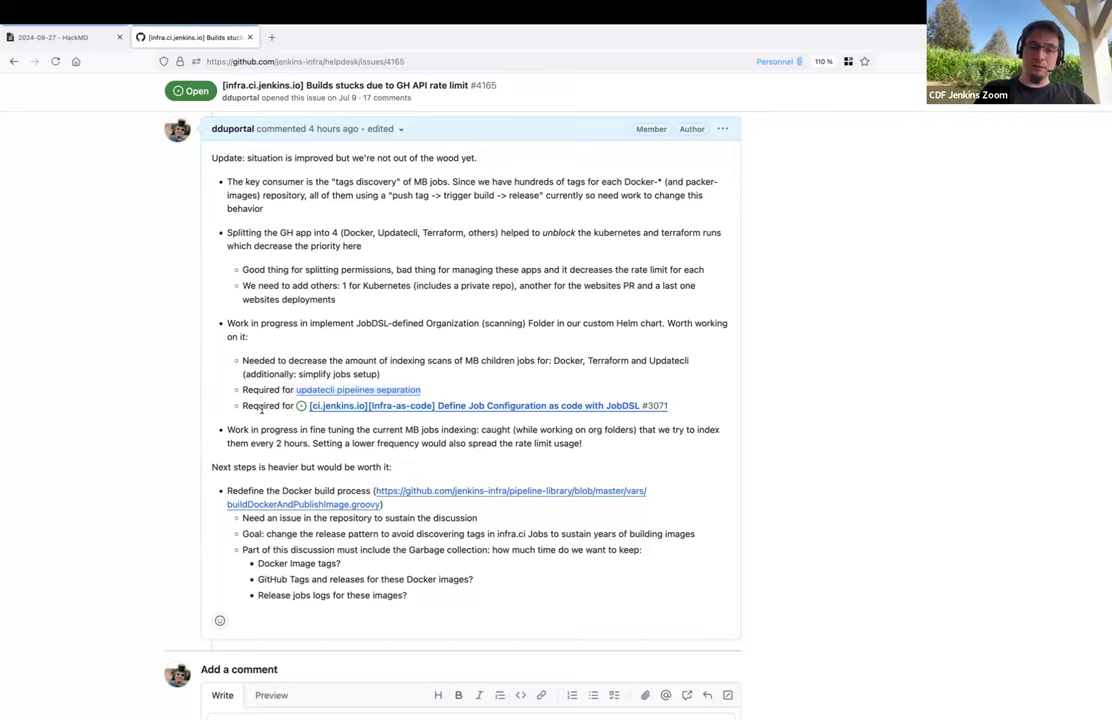
pyautogui.moveTo(345, 408)
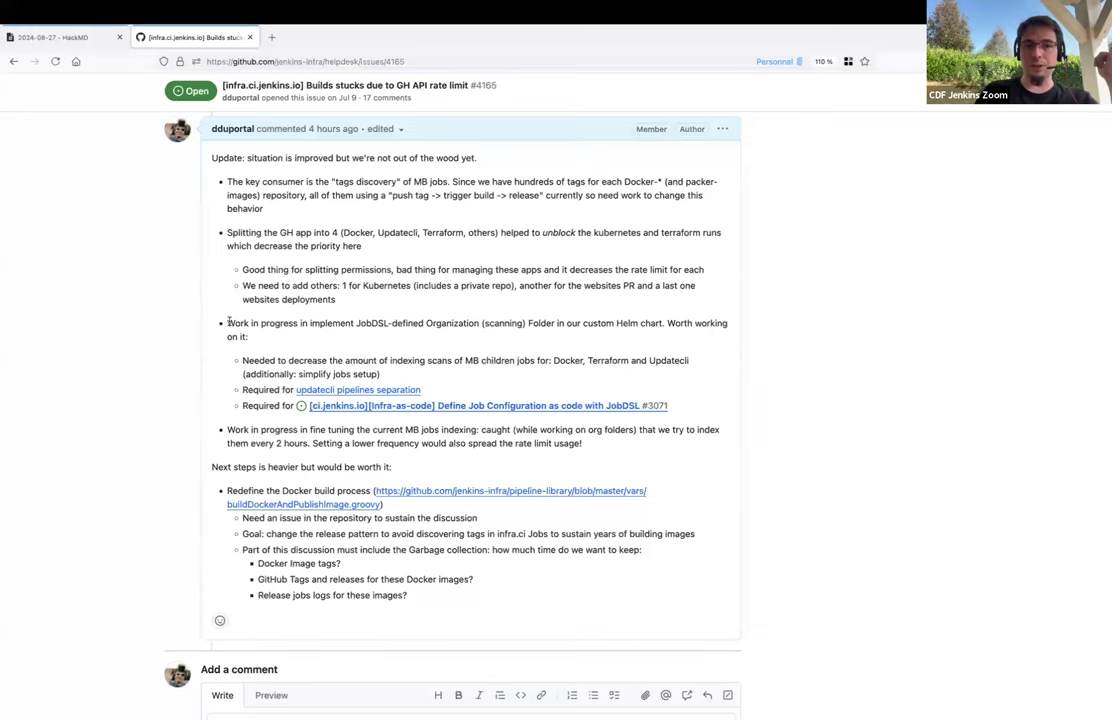
pyautogui.moveTo(227, 323); pyautogui.dragTo(256, 338)
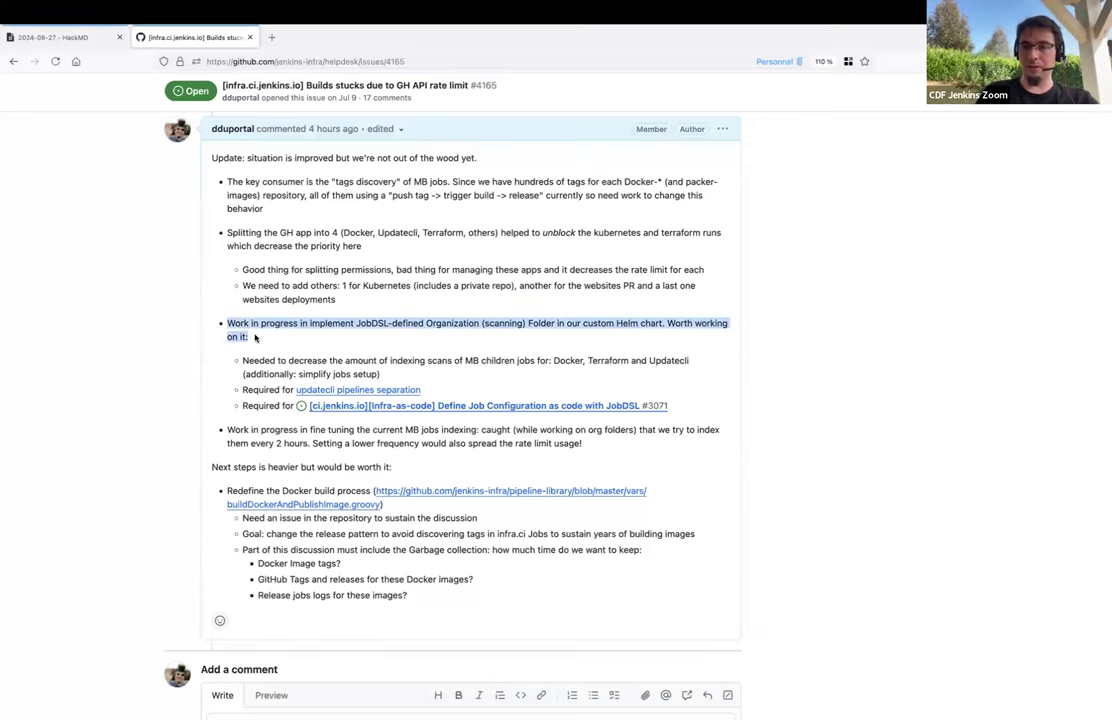
pyautogui.scroll(-1, 265, 320)
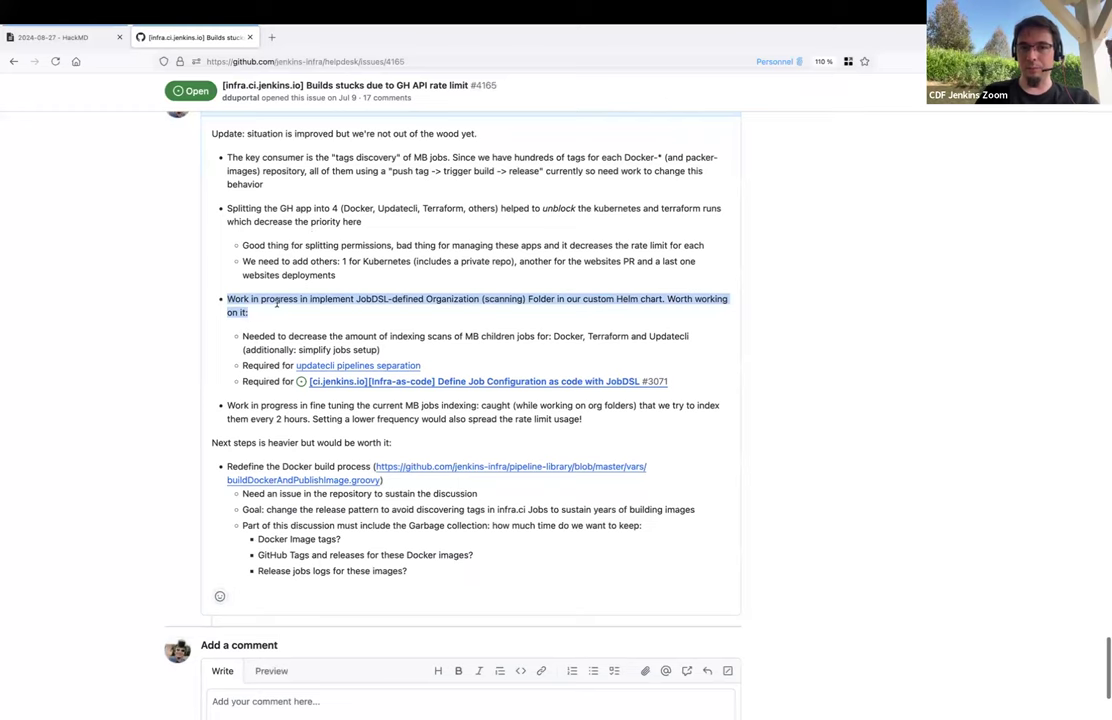
pyautogui.scroll(-1, 277, 303)
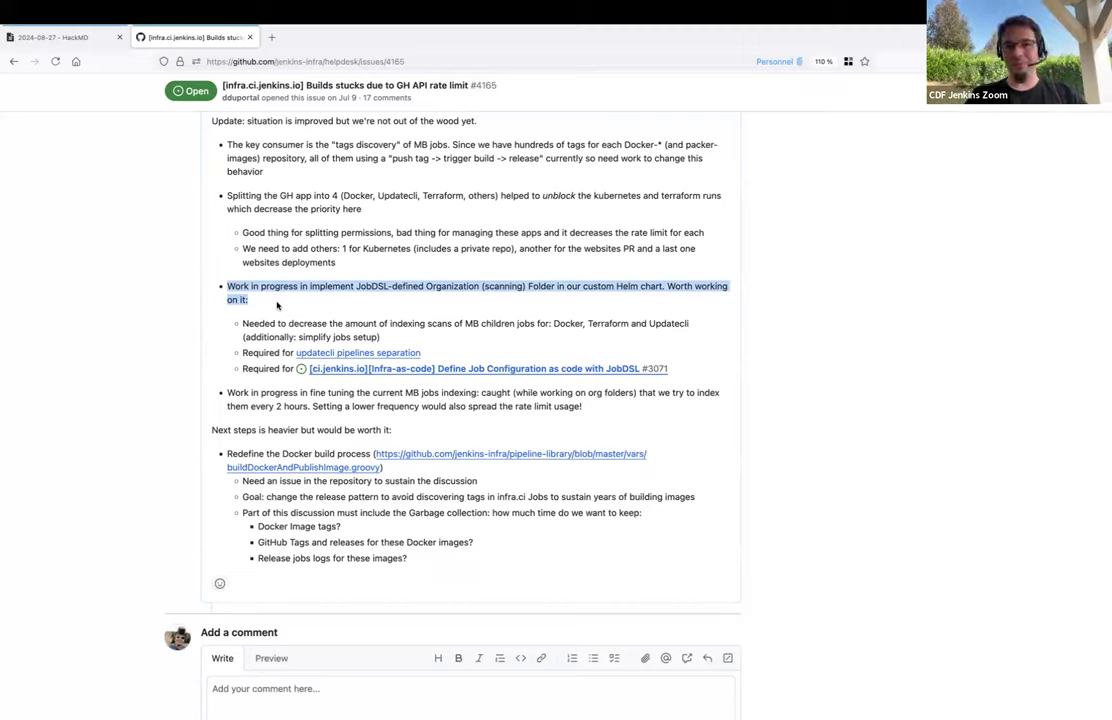
# Step: Review the comment's item on fine tuning the MB jobs indexing frequency together with the JobDSL folder item above it
pyautogui.tripleClick(268, 398)
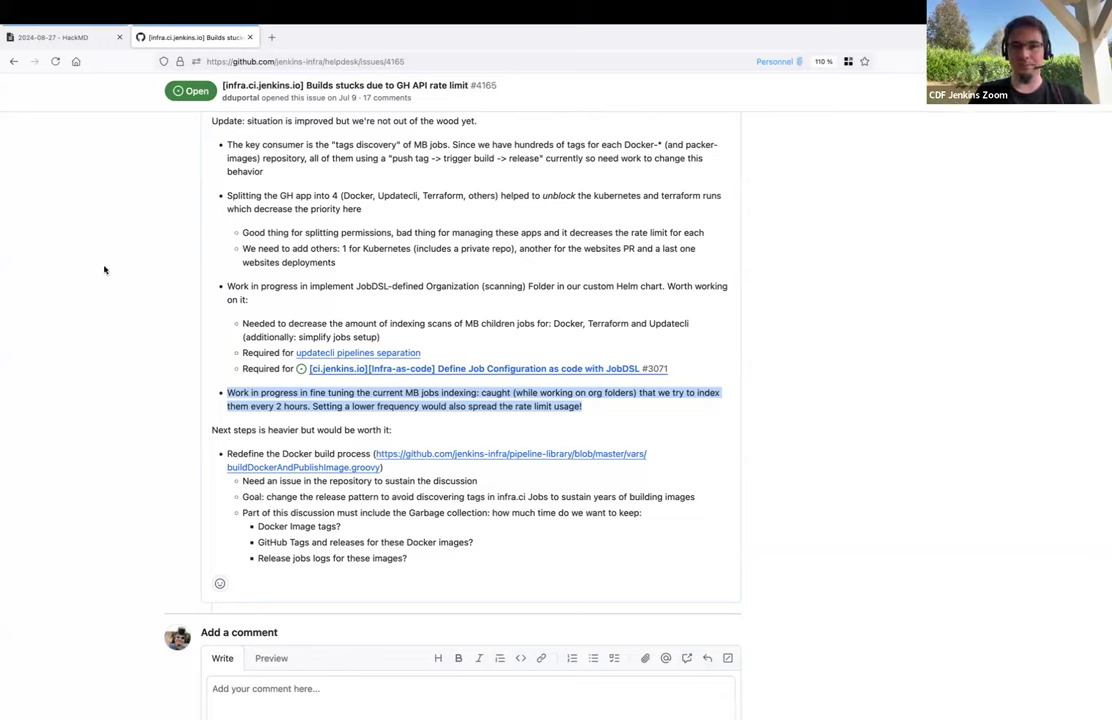
pyautogui.click(204, 293)
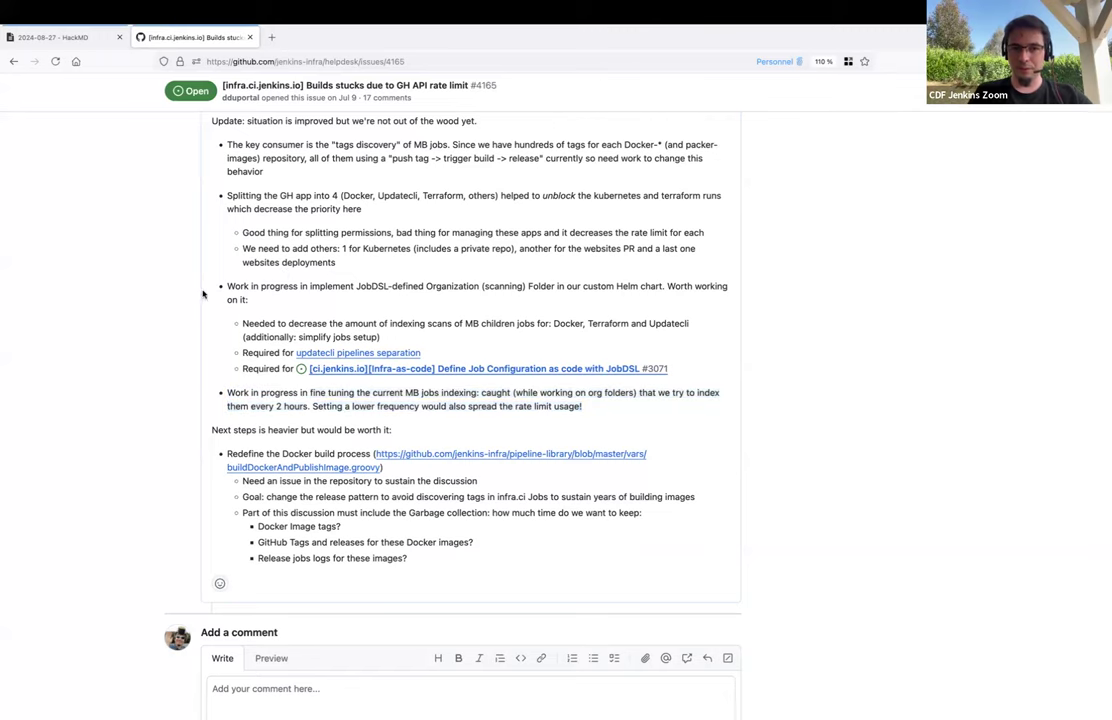
pyautogui.tripleClick(228, 290)
pyautogui.moveTo(228, 290); pyautogui.dragTo(640, 400)
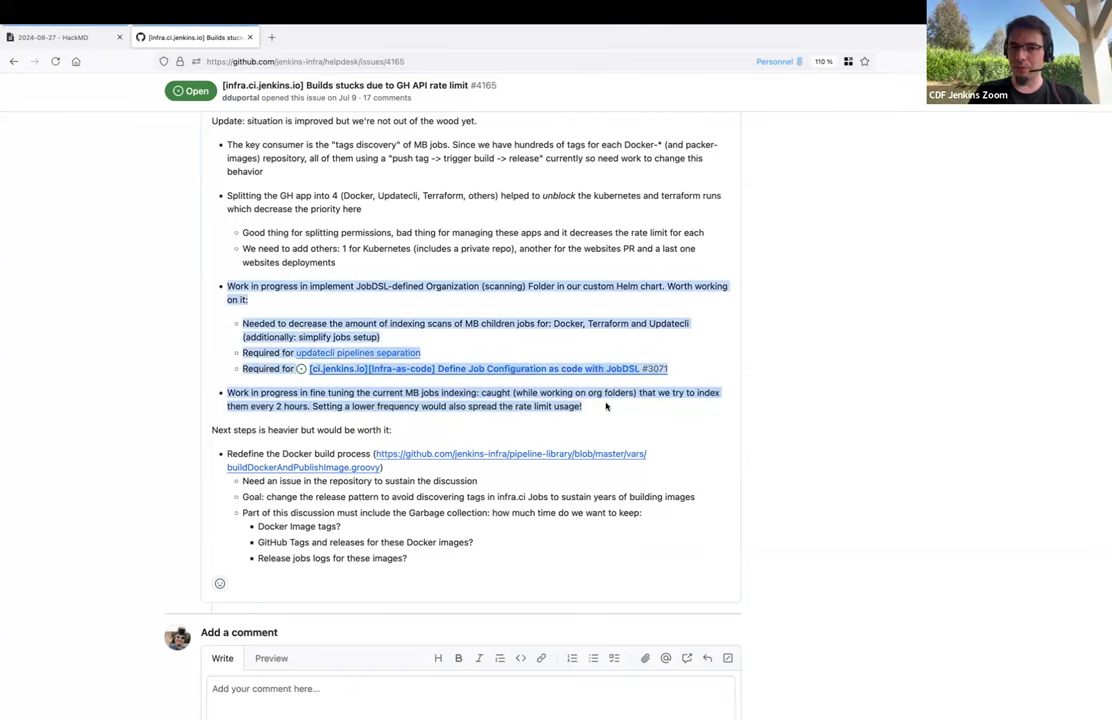
pyautogui.scroll(-1, 883, 336)
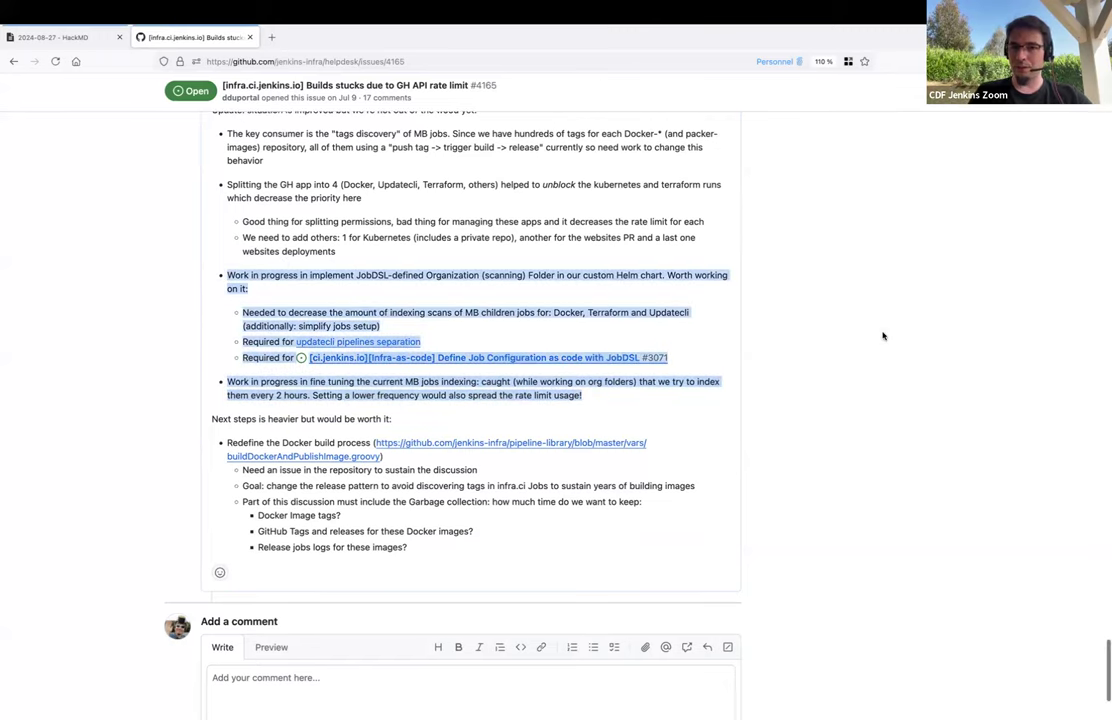
pyautogui.scroll(-1, 883, 336)
pyautogui.click(878, 334)
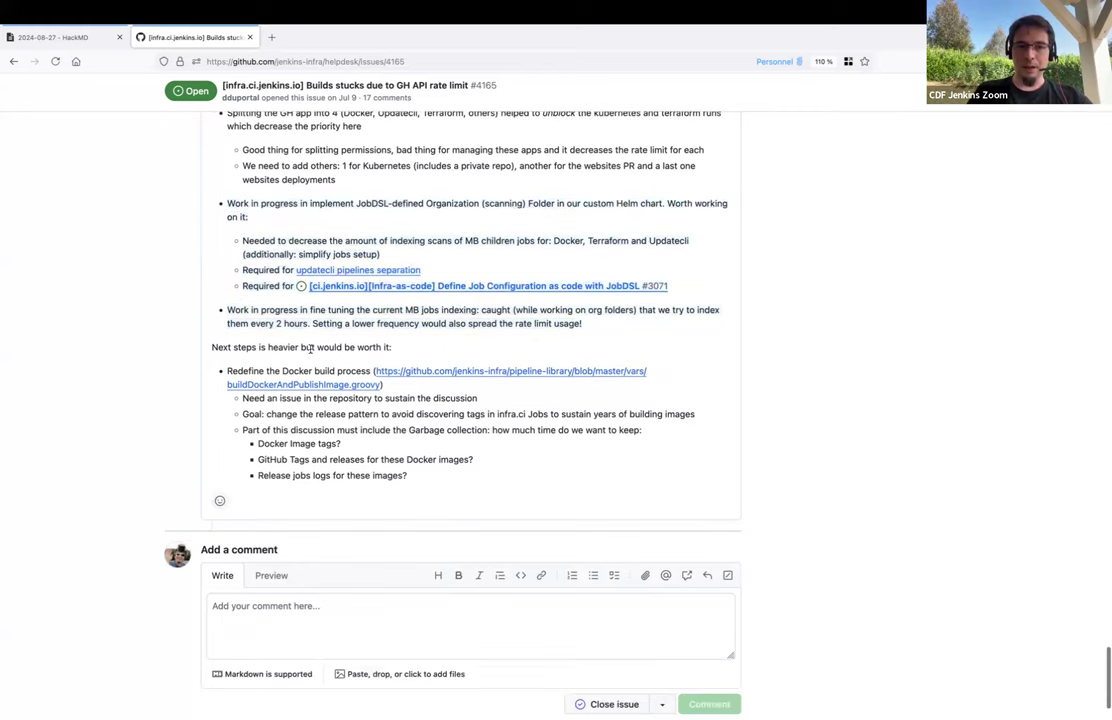
# Step: Read the comment's next-steps section on redefining the Docker build process and the garbage collection of tags, releases and job logs
pyautogui.moveTo(211, 347); pyautogui.dragTo(464, 481)
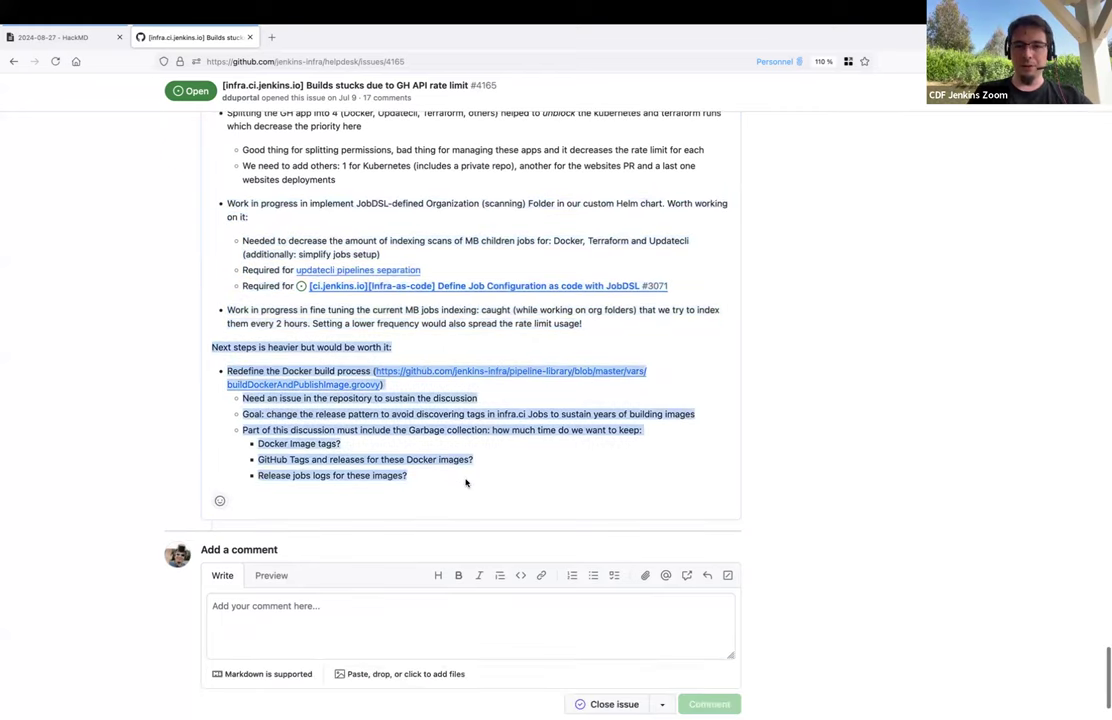
pyautogui.click(108, 395)
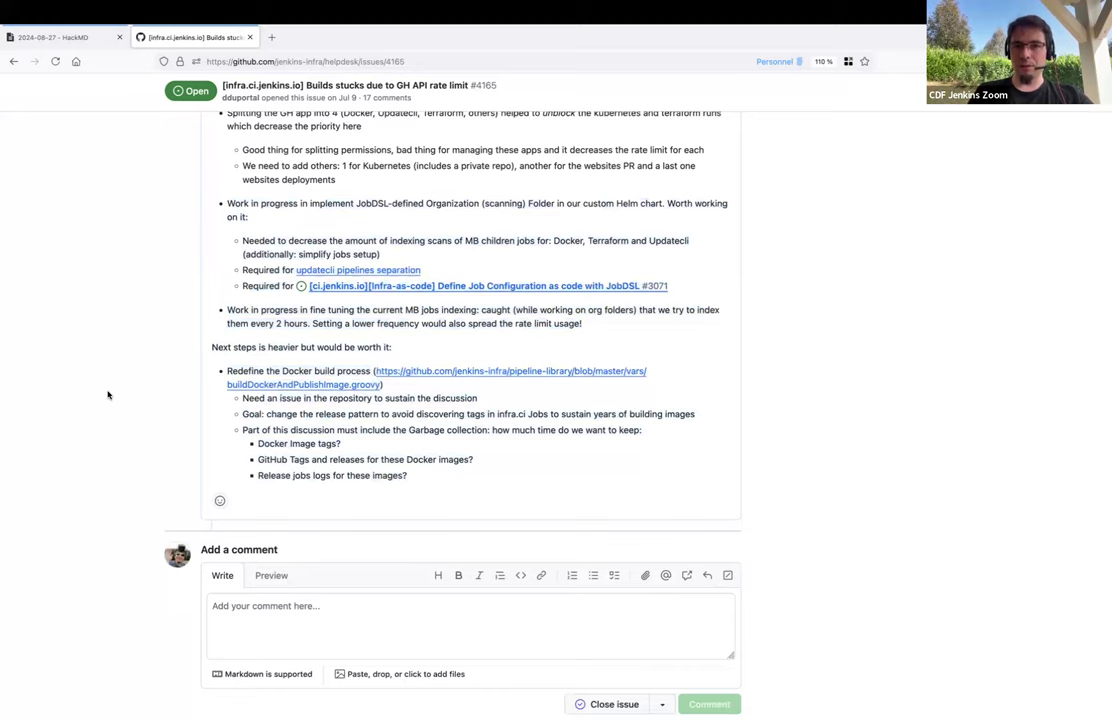
pyautogui.scroll(-1, 108, 395)
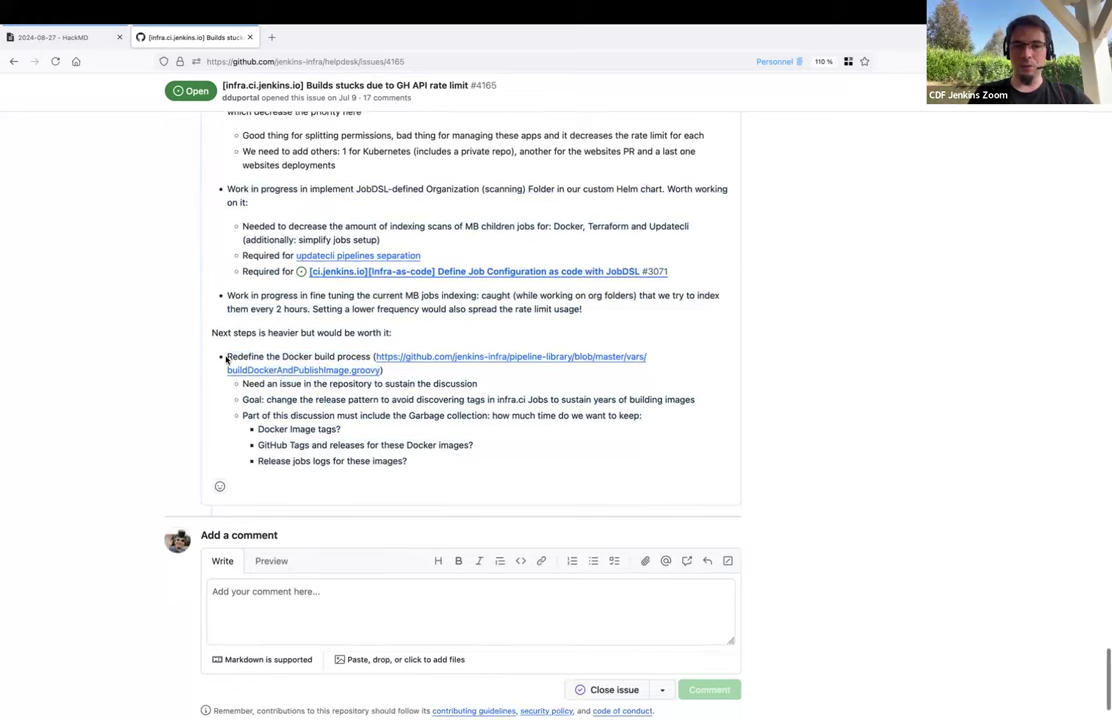
pyautogui.moveTo(226, 357); pyautogui.dragTo(413, 374)
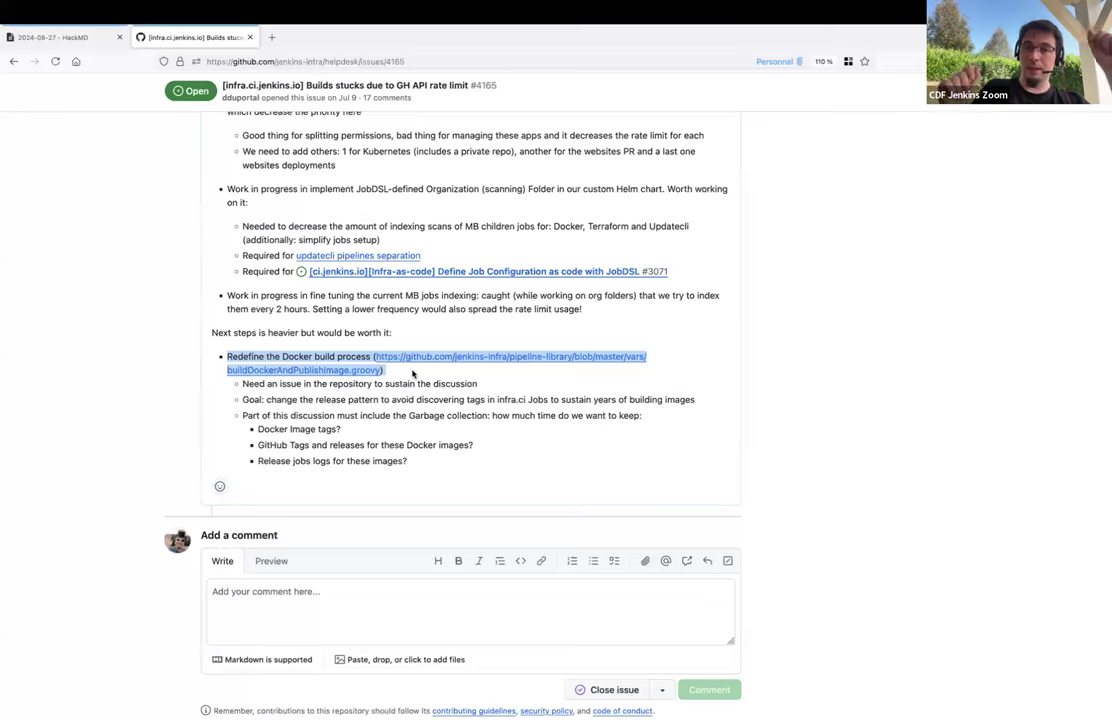
pyautogui.click(385, 368)
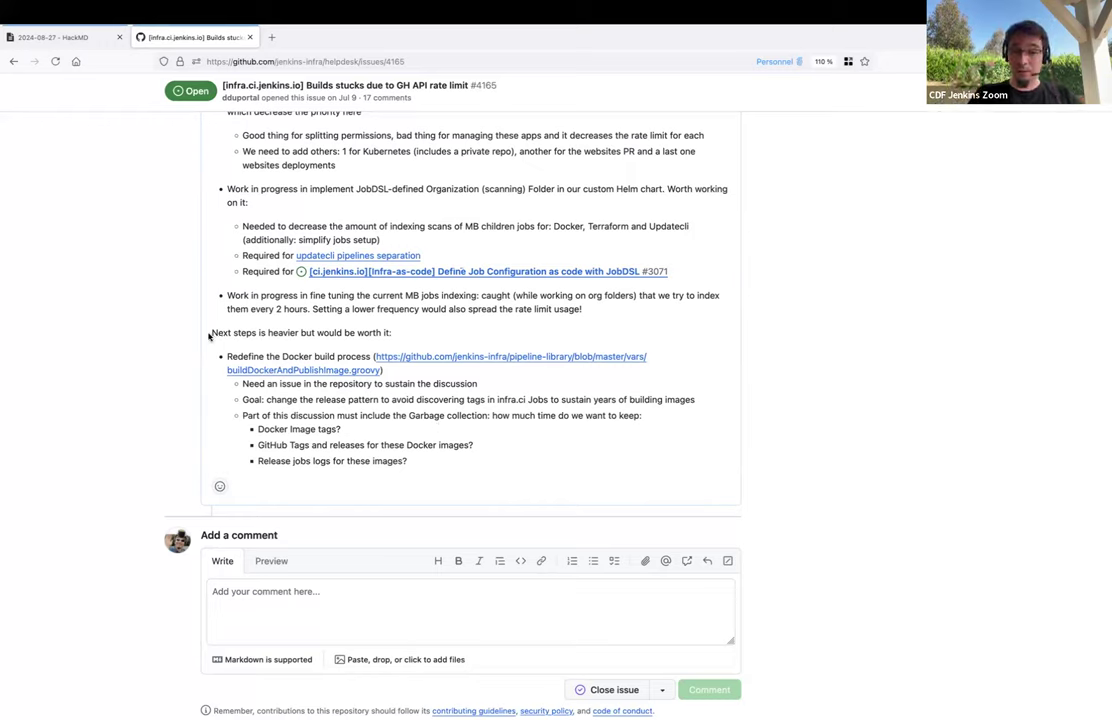
pyautogui.moveTo(211, 332); pyautogui.dragTo(434, 462)
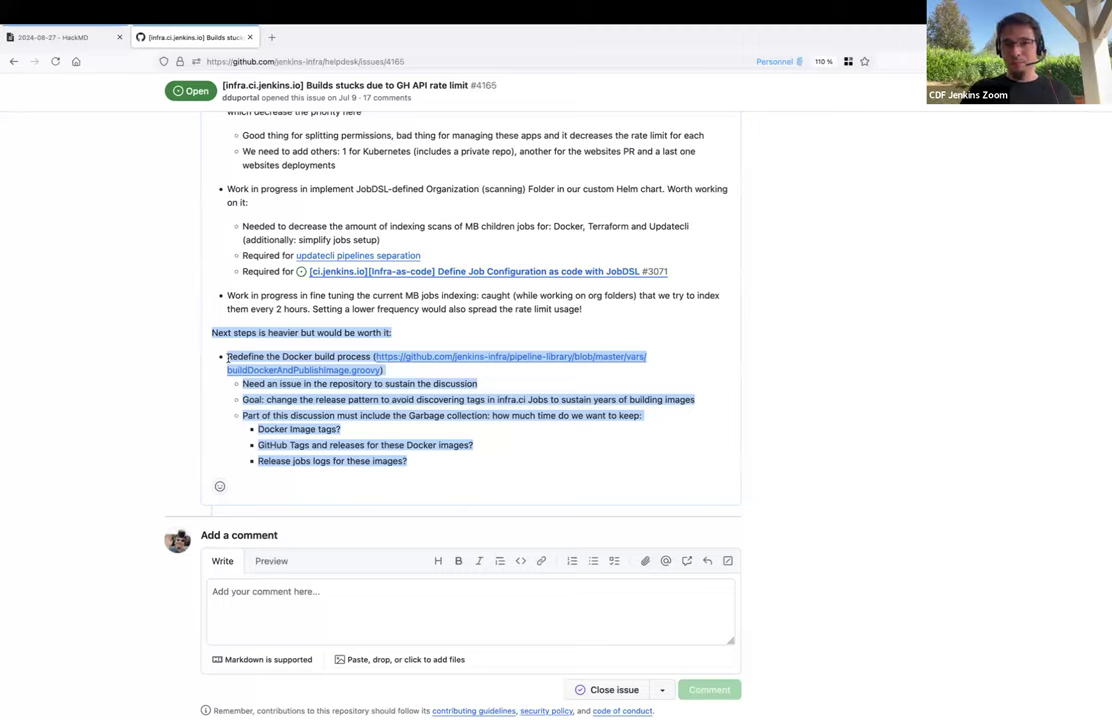
pyautogui.click(95, 374)
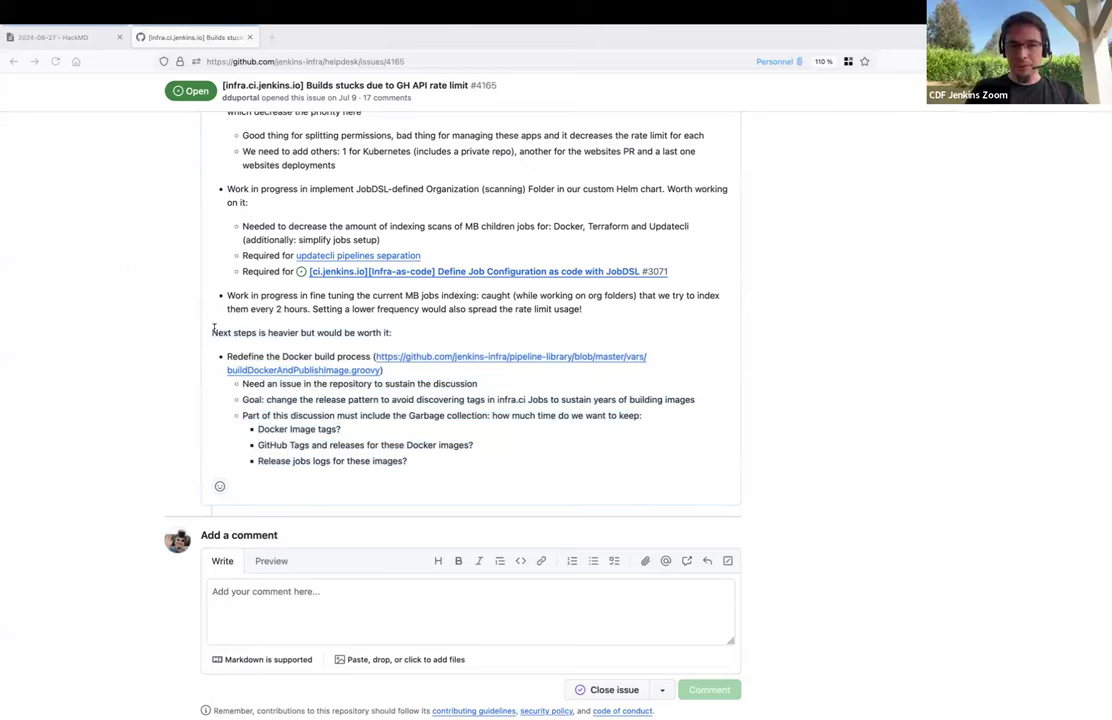
pyautogui.moveTo(213, 333); pyautogui.dragTo(410, 460)
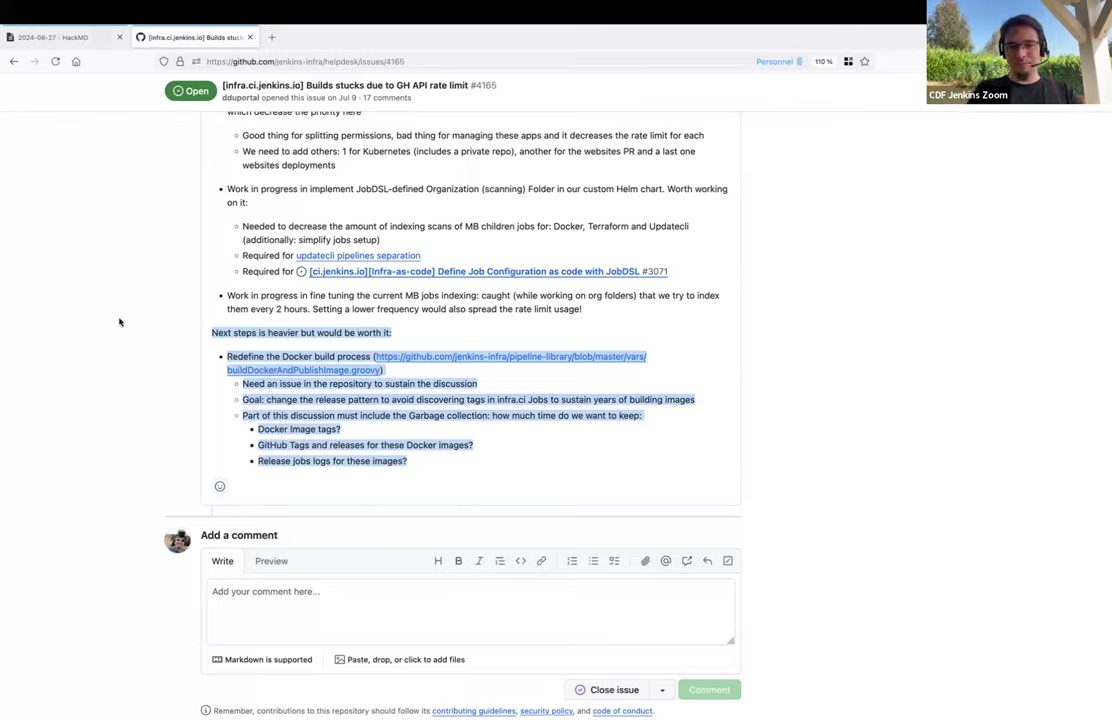
# Step: Close the issue 4165 page and return to the end of its "Builds stucks due to GH API rate limit" item in the HackMD notes
pyautogui.hotkey('ctrl', 'w')
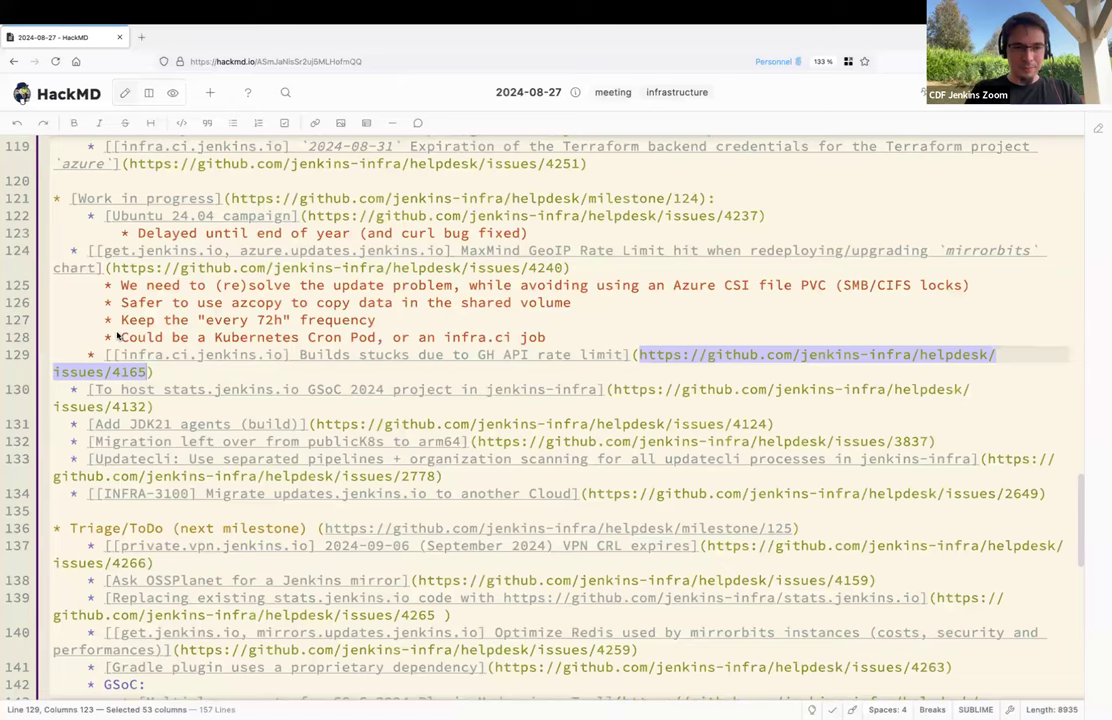
pyautogui.press('Right')
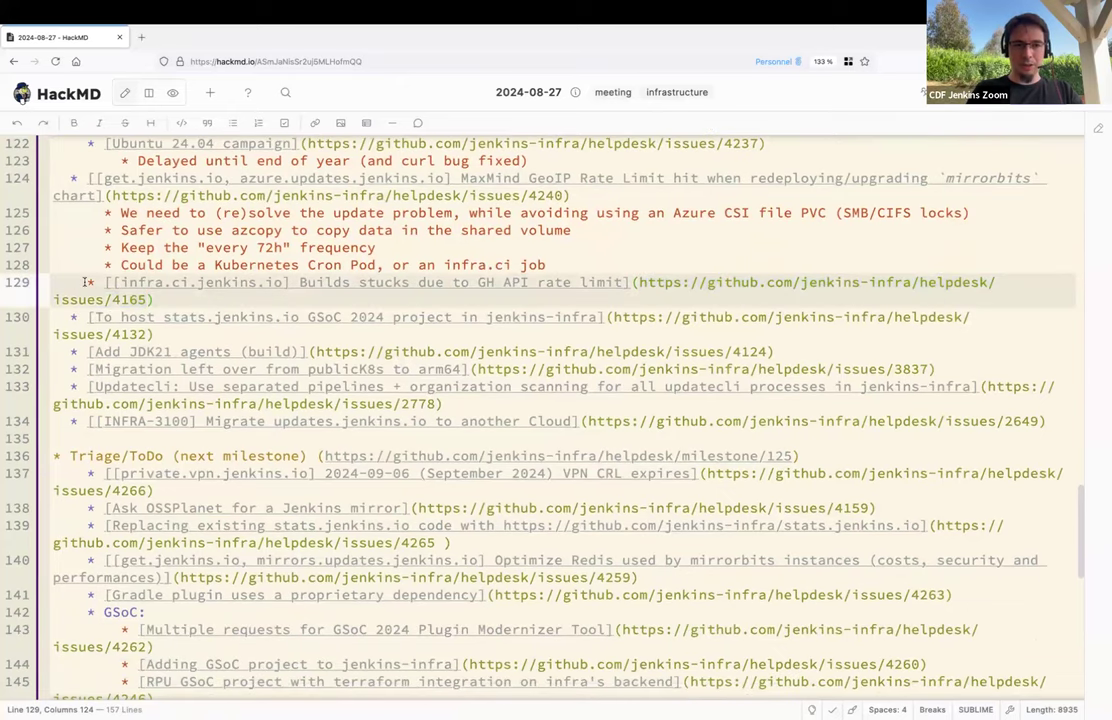
pyautogui.moveTo(85, 282); pyautogui.dragTo(176, 291)
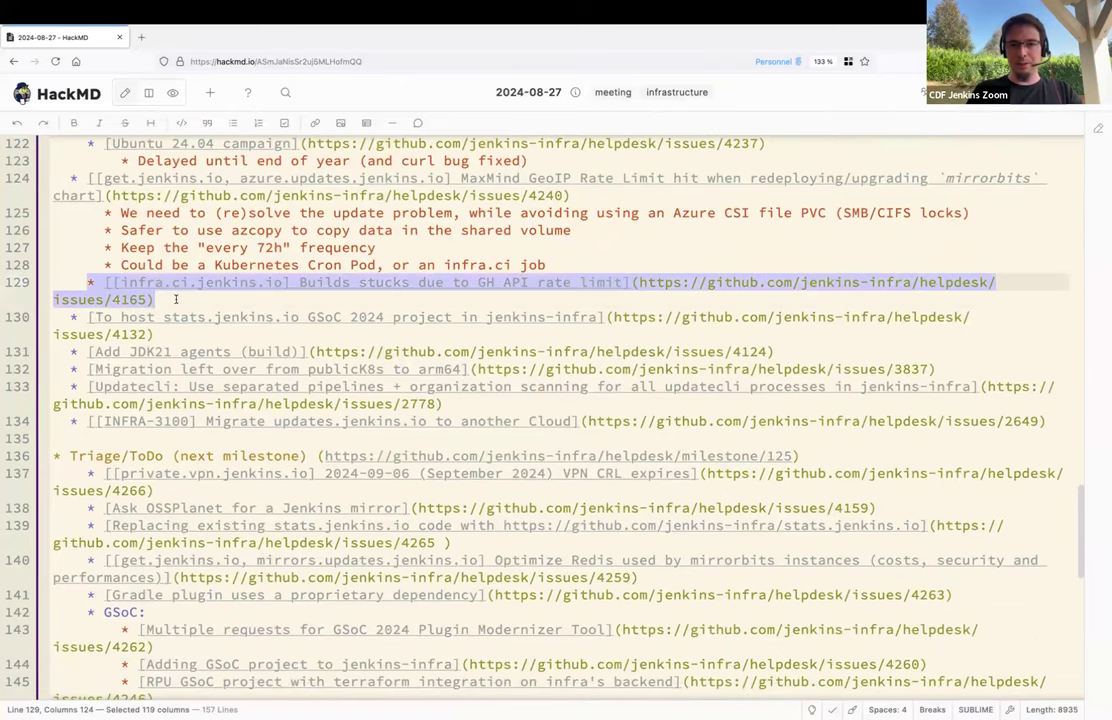
pyautogui.click(160, 299)
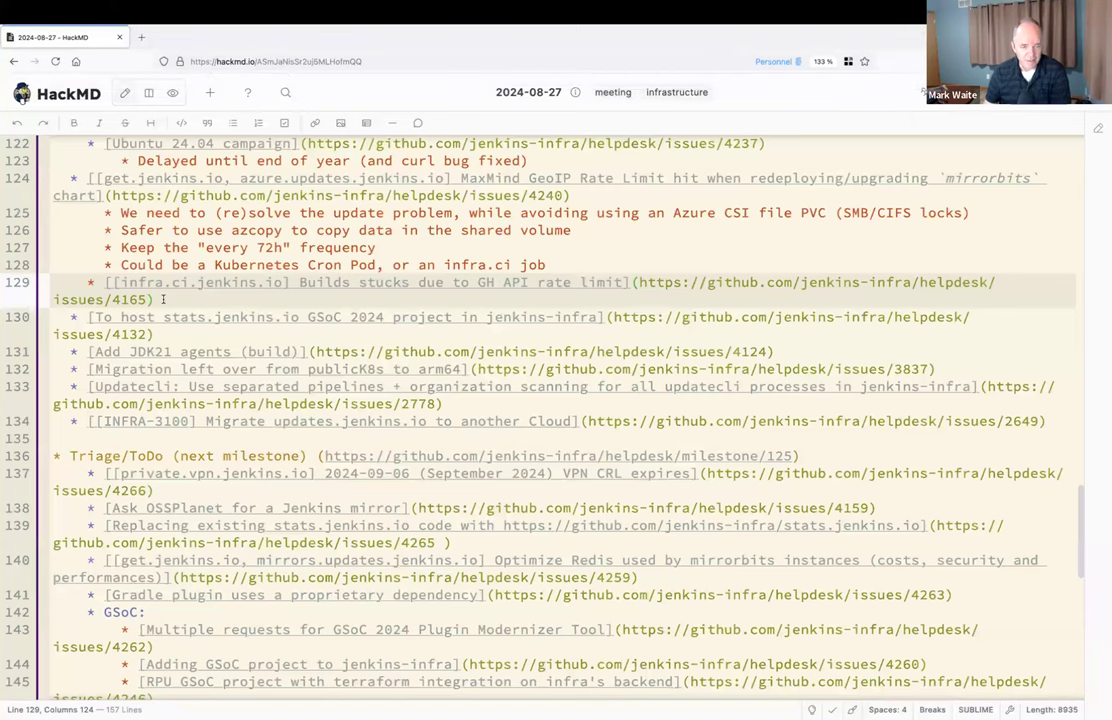
# Step: Open helpdesk issue 4132, linked in the "To host stats.jenkins.io GSoC 2024 project" item, in a new browser tab
pyautogui.click(194, 314)
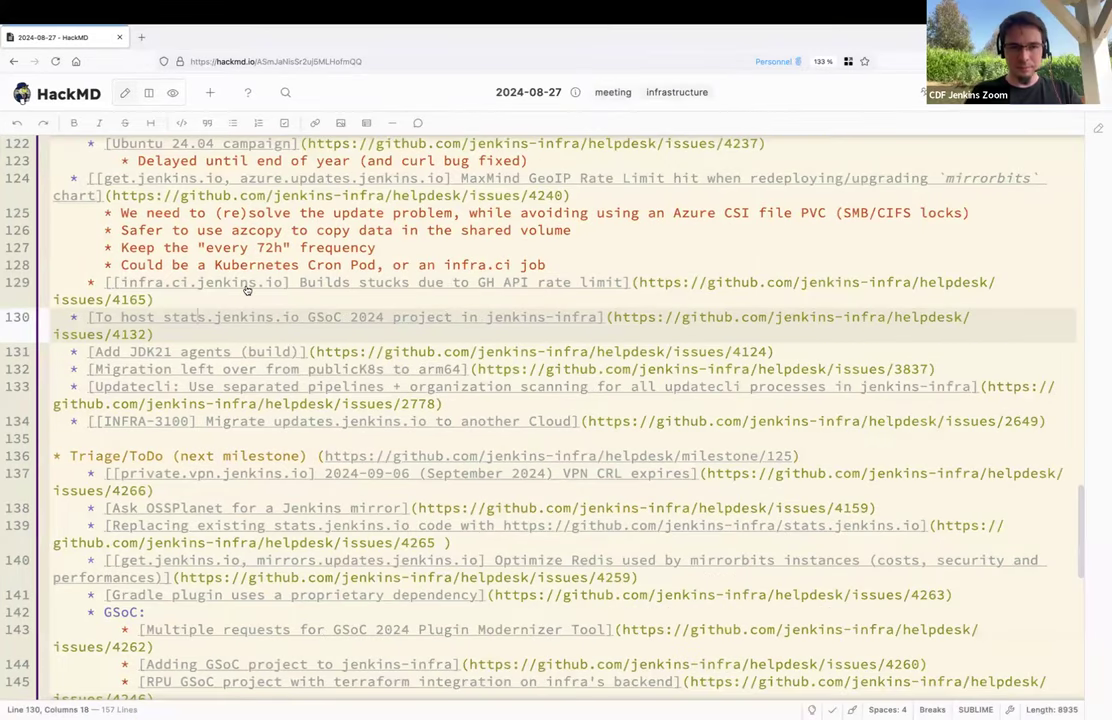
pyautogui.scroll(-1, 240, 295)
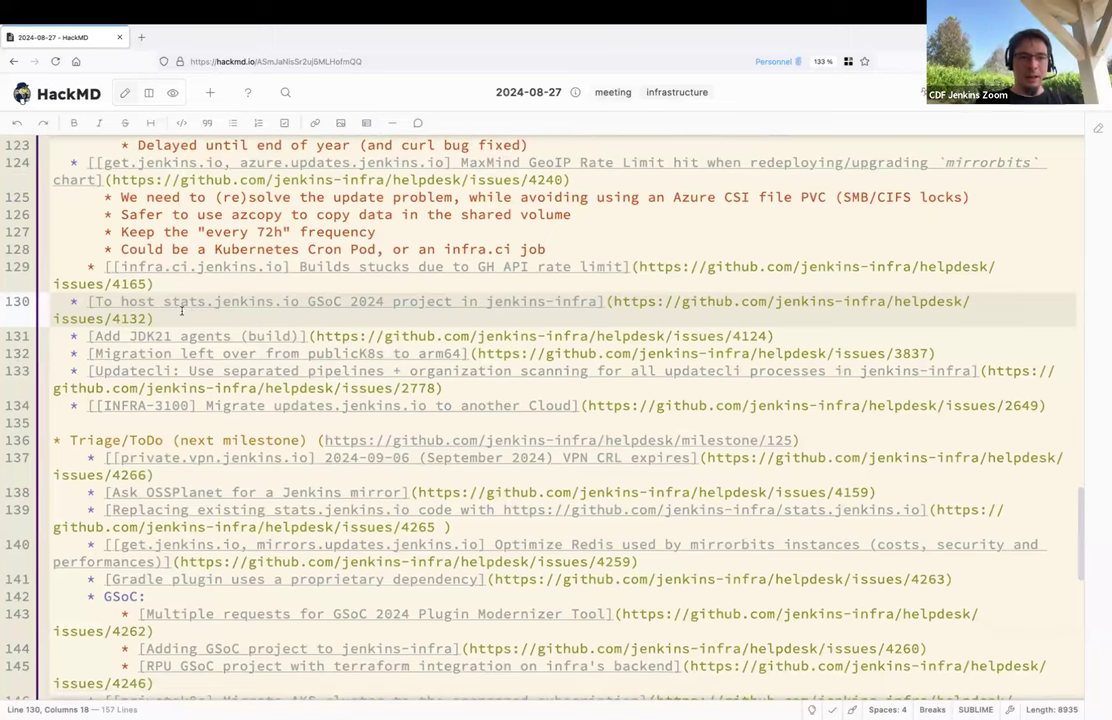
pyautogui.click(155, 301)
pyautogui.click(609, 302)
pyautogui.keyDown('shift'); pyautogui.click(145, 317); pyautogui.keyUp('shift')
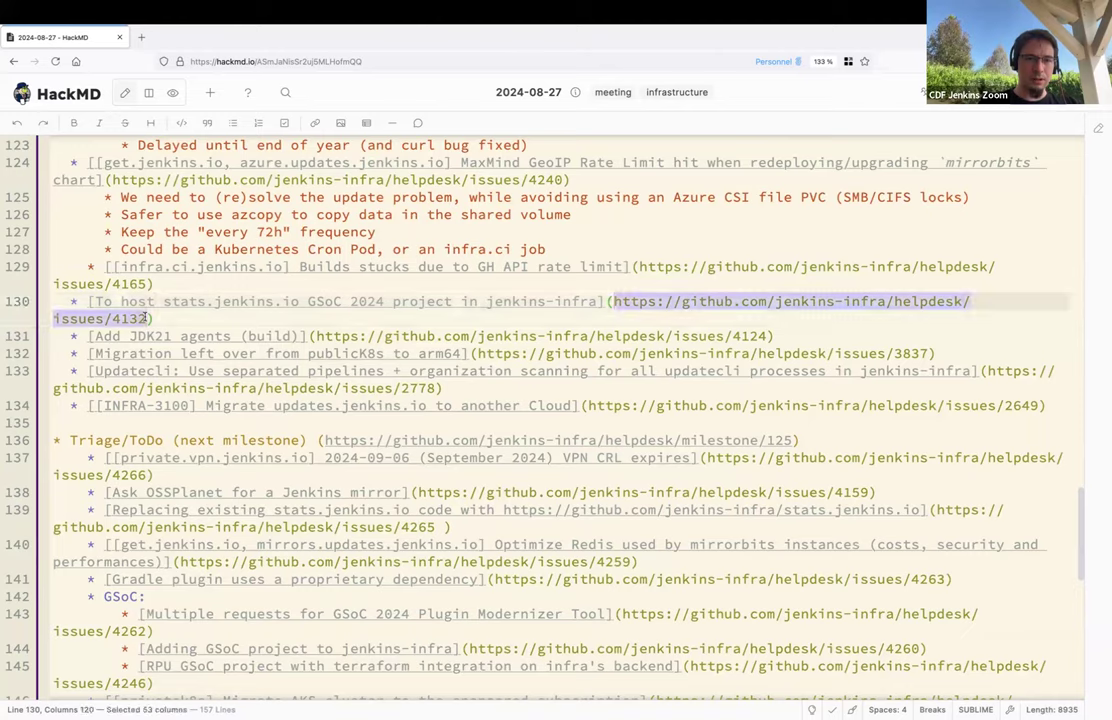
pyautogui.hotkey('ctrl', 'c')
pyautogui.hotkey('ctrl', 't')
pyautogui.hotkey('ctrl', 'v')
pyautogui.press('Return')
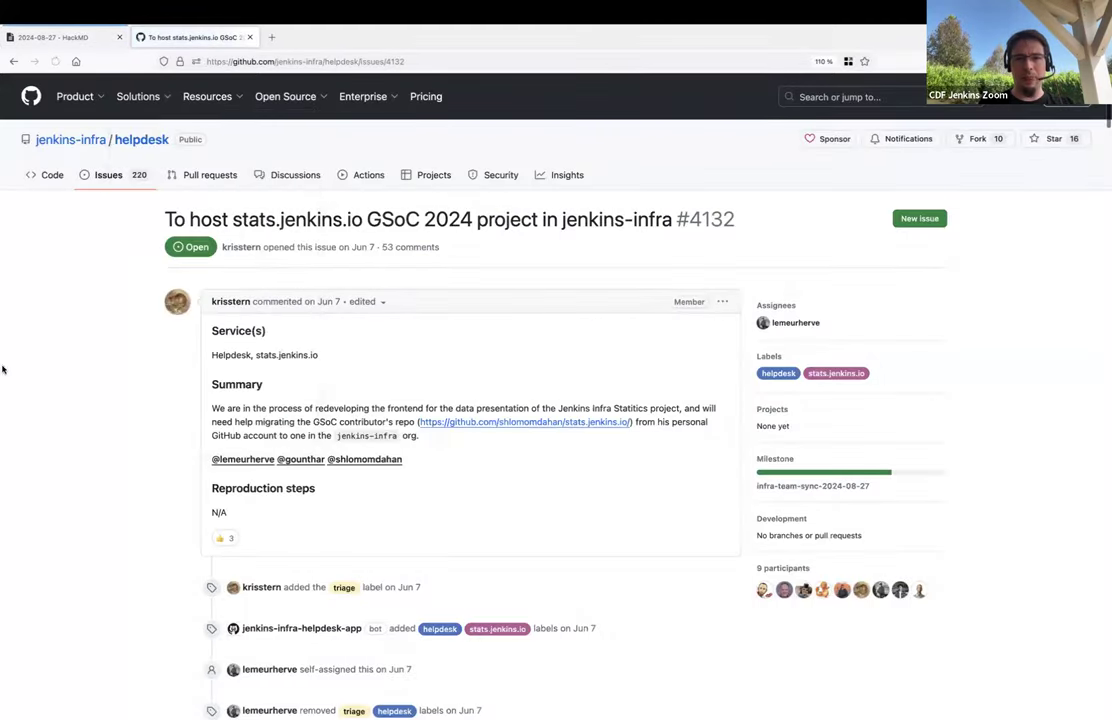
# Step: Read issue 4132 down to its latest comments on the new.stats.jenkins.io direct links, then close it and return to the HackMD notes
pyautogui.scroll(-3, 56, 353)
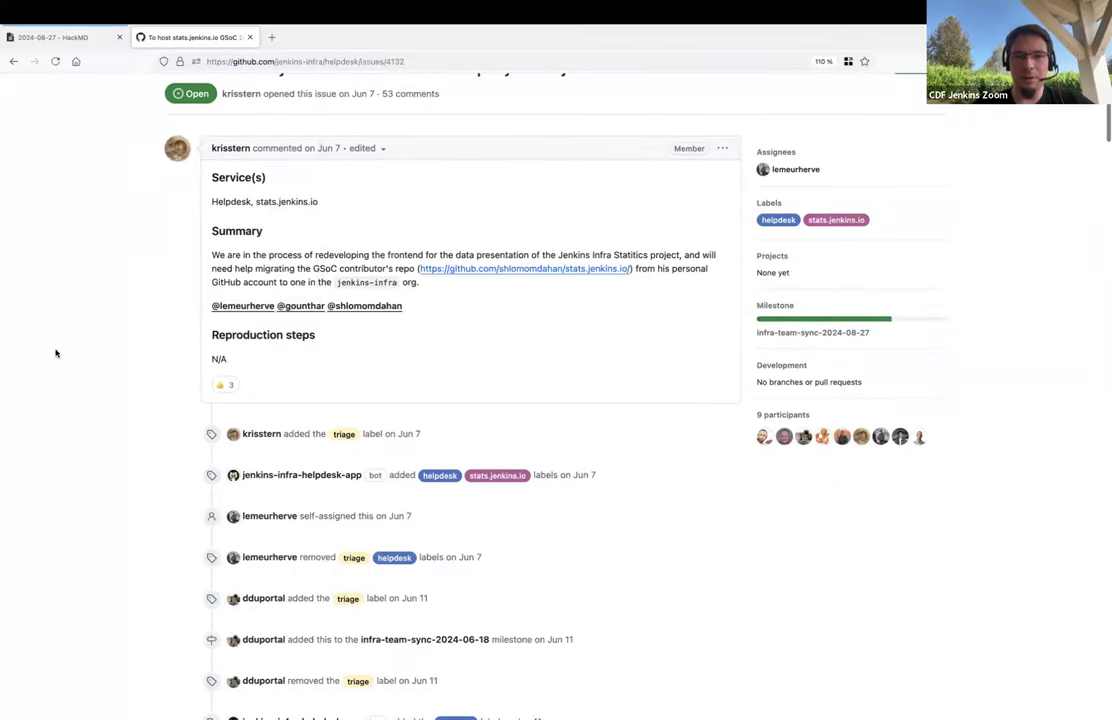
pyautogui.scroll(-15, 56, 353)
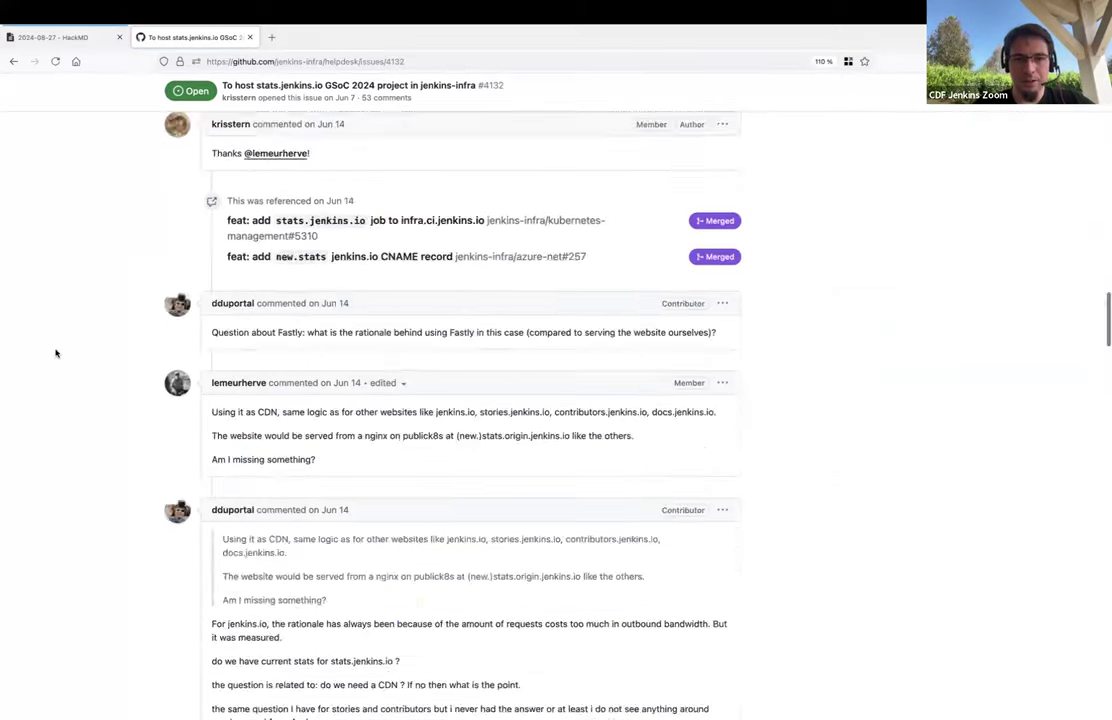
pyautogui.scroll(-15, 56, 353)
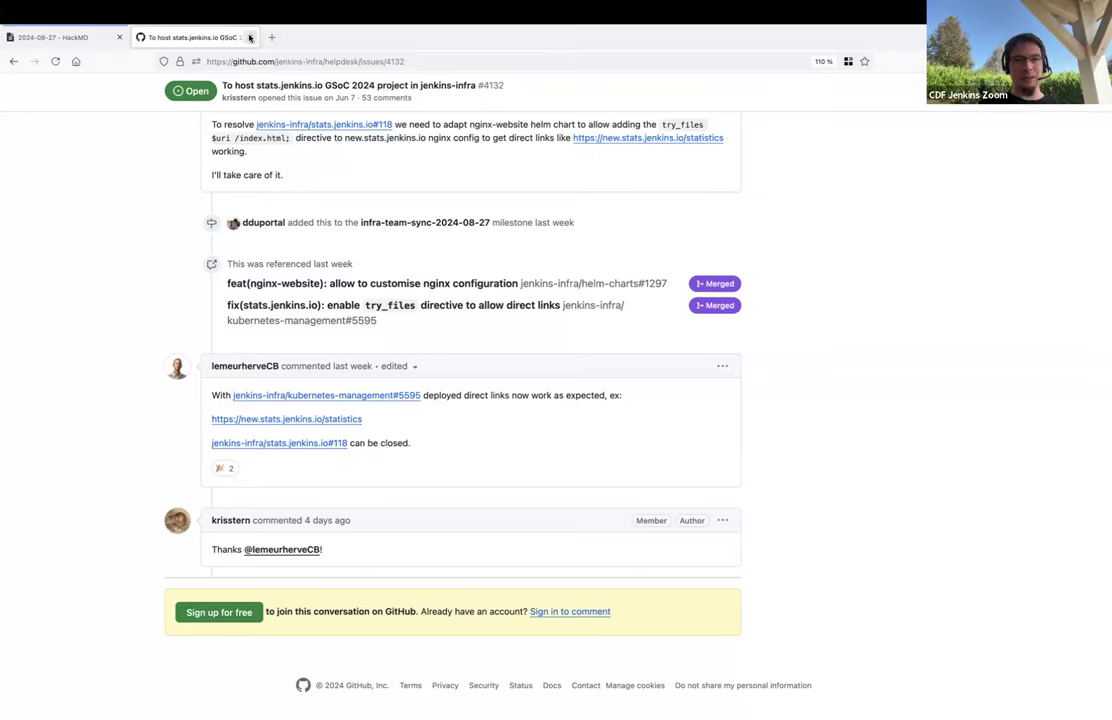
pyautogui.middleClick(217, 33)
pyautogui.scroll(-1, 300, 300)
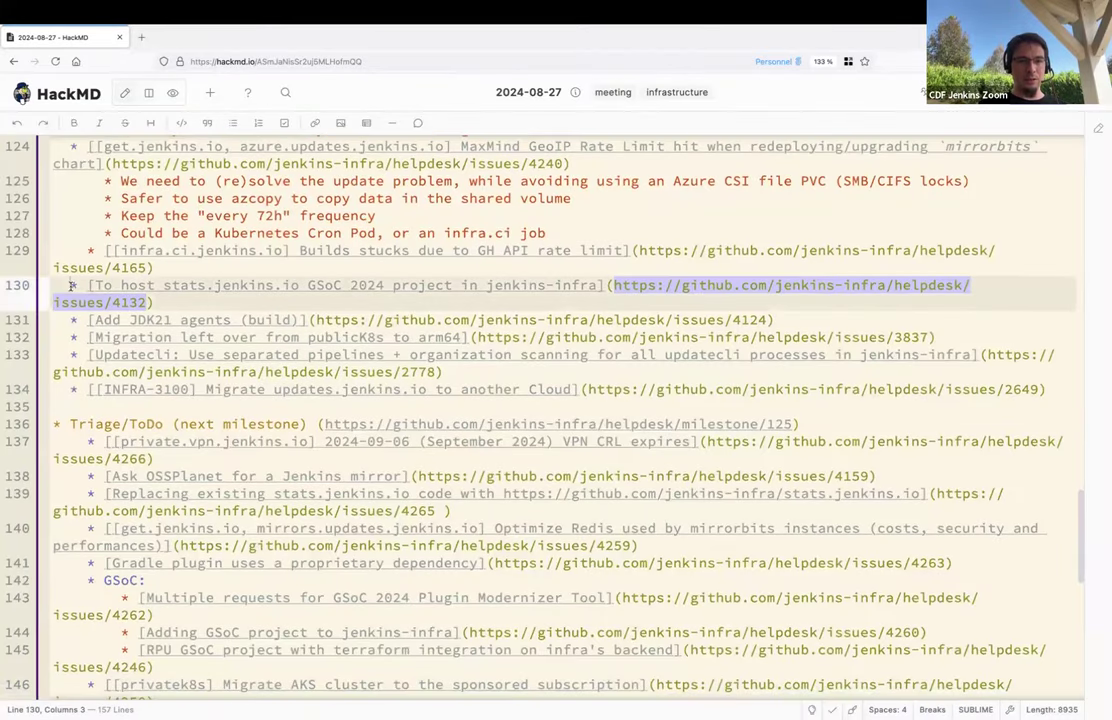
# Step: Indent the "To host stats.jenkins.io GSoC 2024 project in jenkins-infra" item to four spaces, level with the item above it
pyautogui.moveTo(64, 286); pyautogui.dragTo(151, 290)
pyautogui.hotkey('shift', 'End')
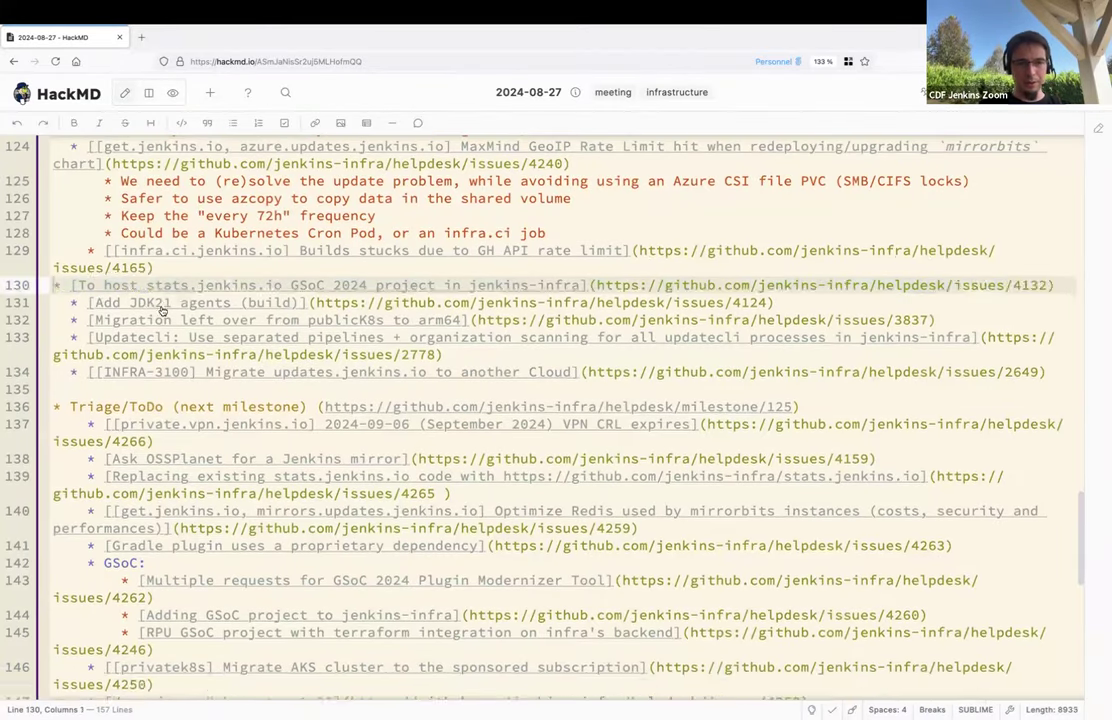
pyautogui.press('Home')
pyautogui.press('Tab')
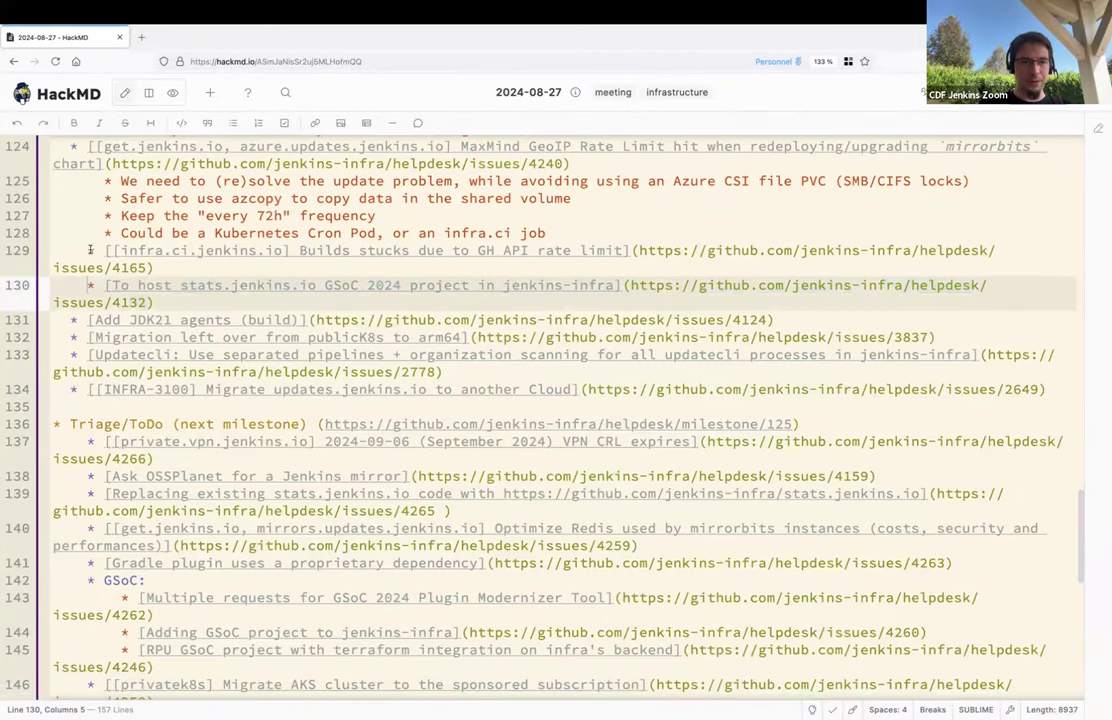
# Step: Add a nested note "WiP: Windows SSH agents" under the "Add JDK21 agents (build)" item
pyautogui.click(314, 320)
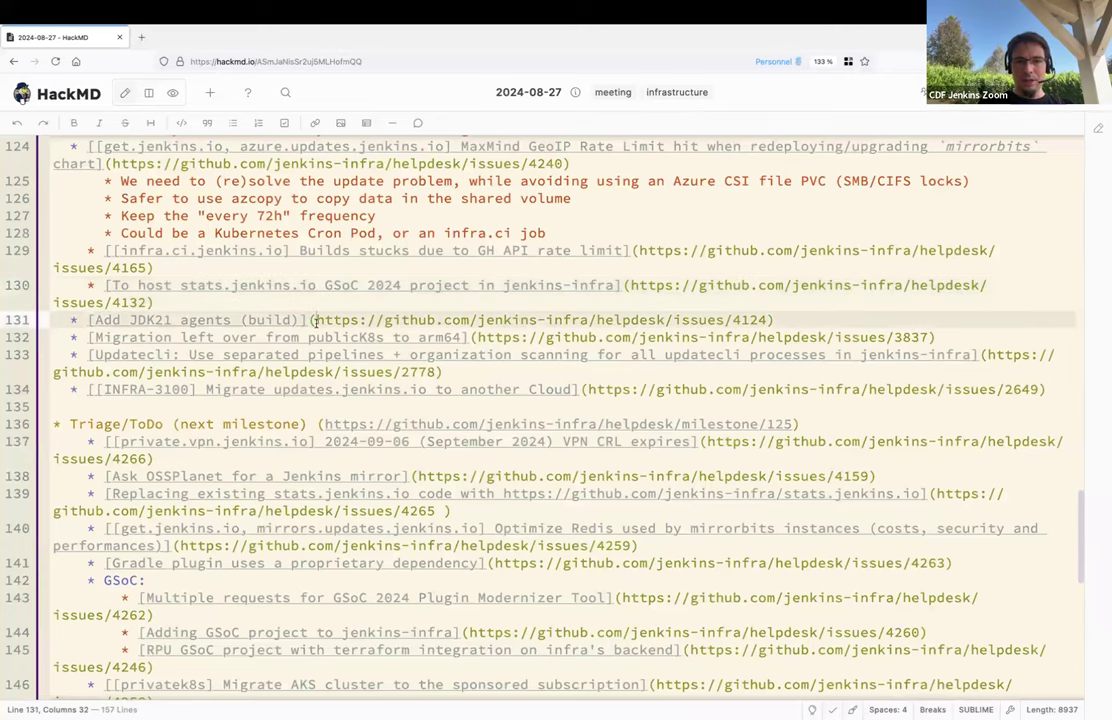
pyautogui.moveTo(314, 320); pyautogui.dragTo(768, 320)
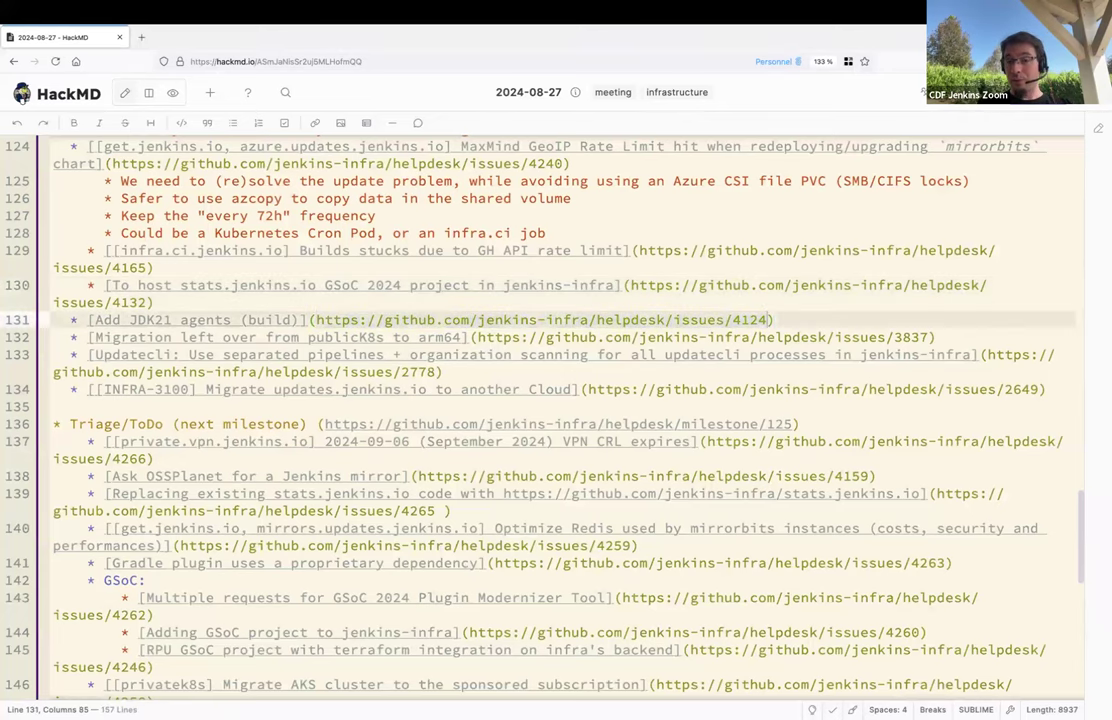
pyautogui.press('End')
pyautogui.press('Return')
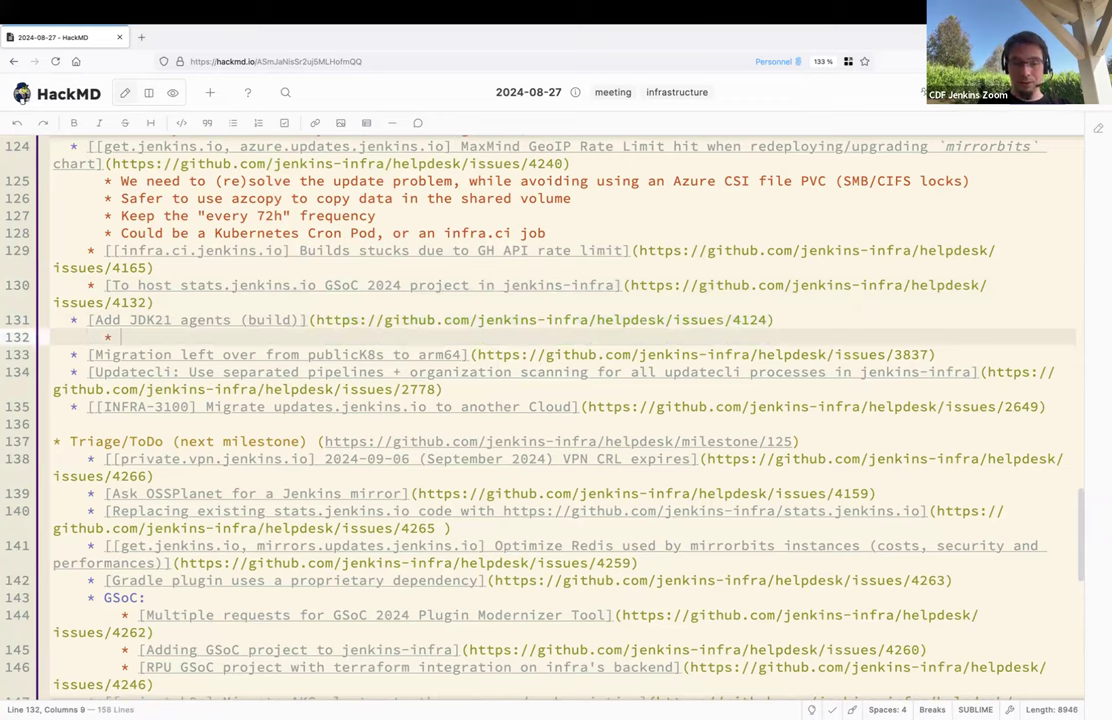
pyautogui.write('Windows SSH a')
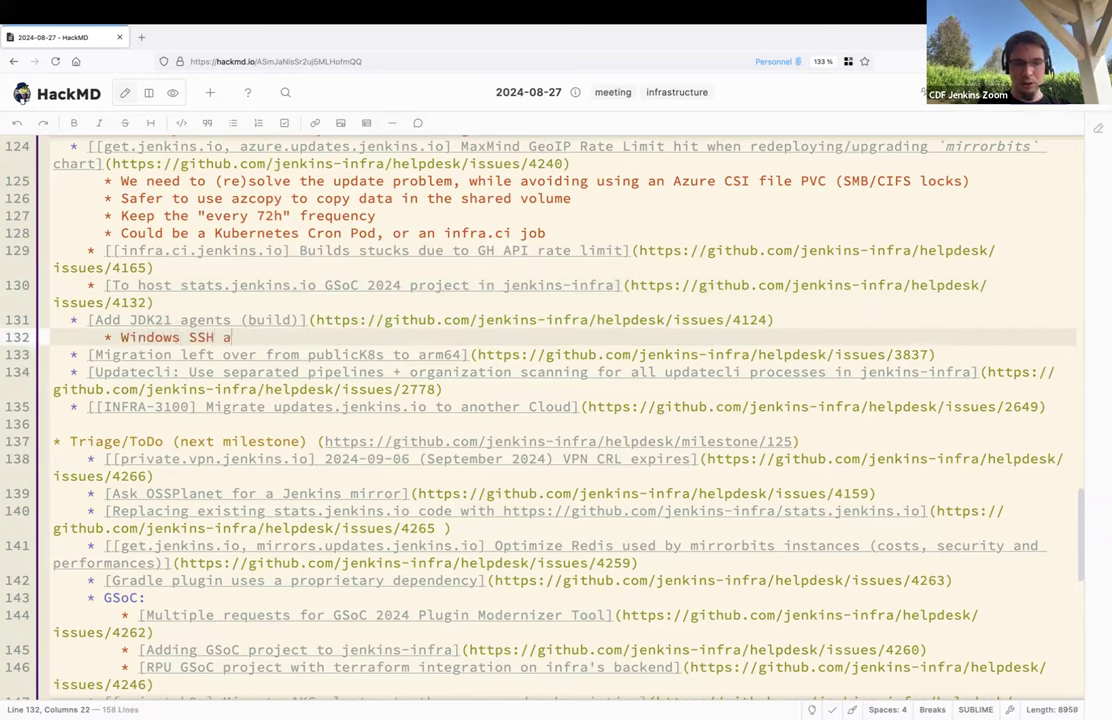
pyautogui.write('gentsWiP:')
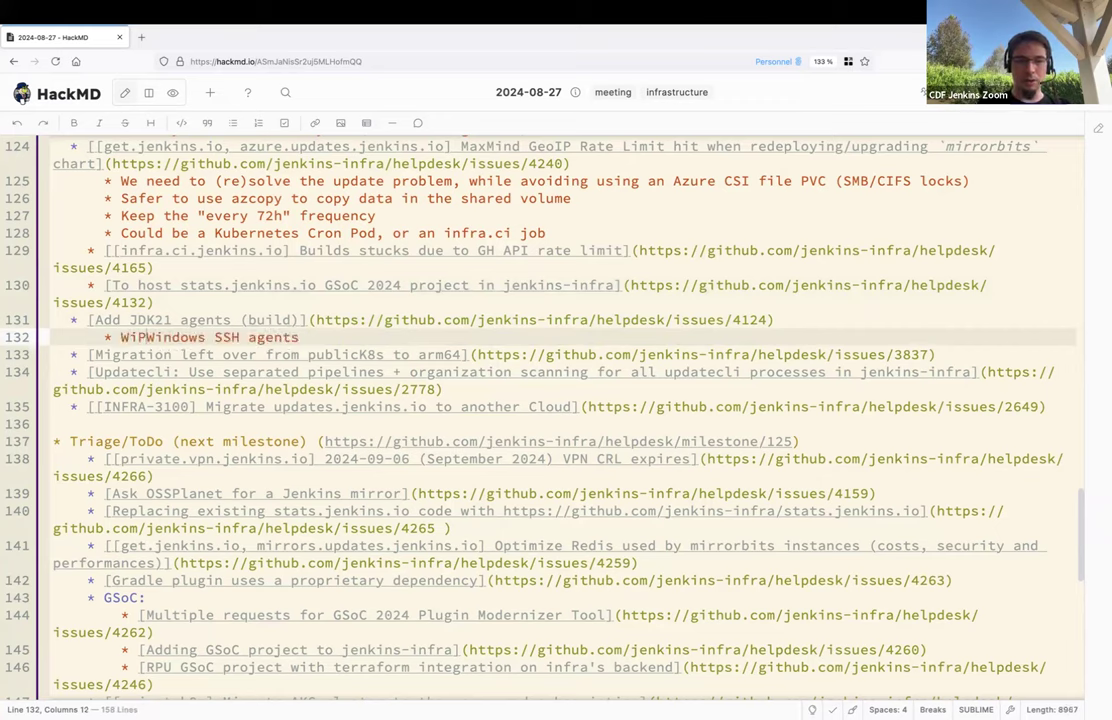
# Step: Extend the Windows SSH agents note with ". Removing default JDK from packer image templates."
pyautogui.press('End')
pyautogui.press('BackSpace')
pyautogui.write('. Removin')
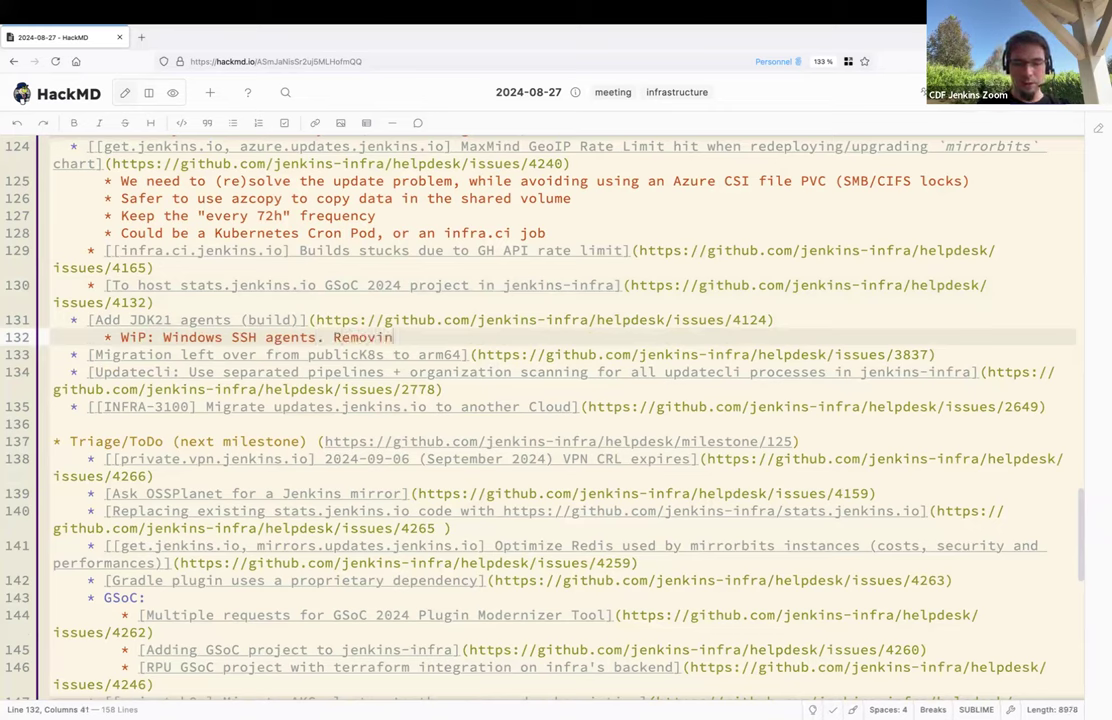
pyautogui.write('g default JDK ')
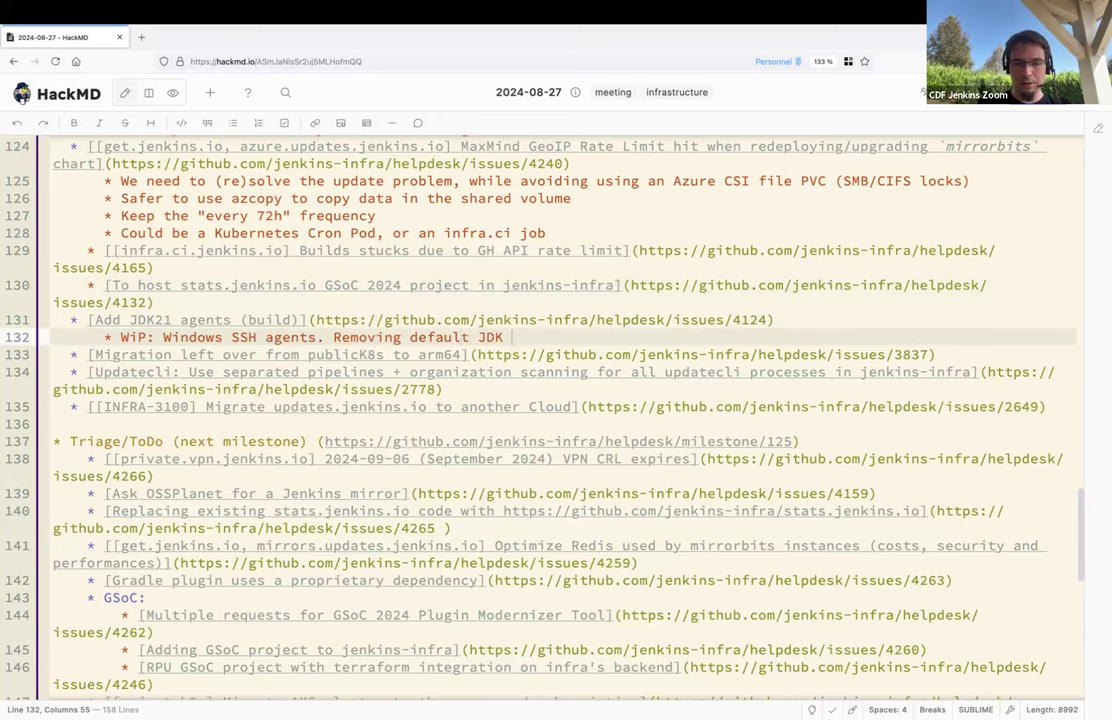
pyautogui.write('from packer imag')
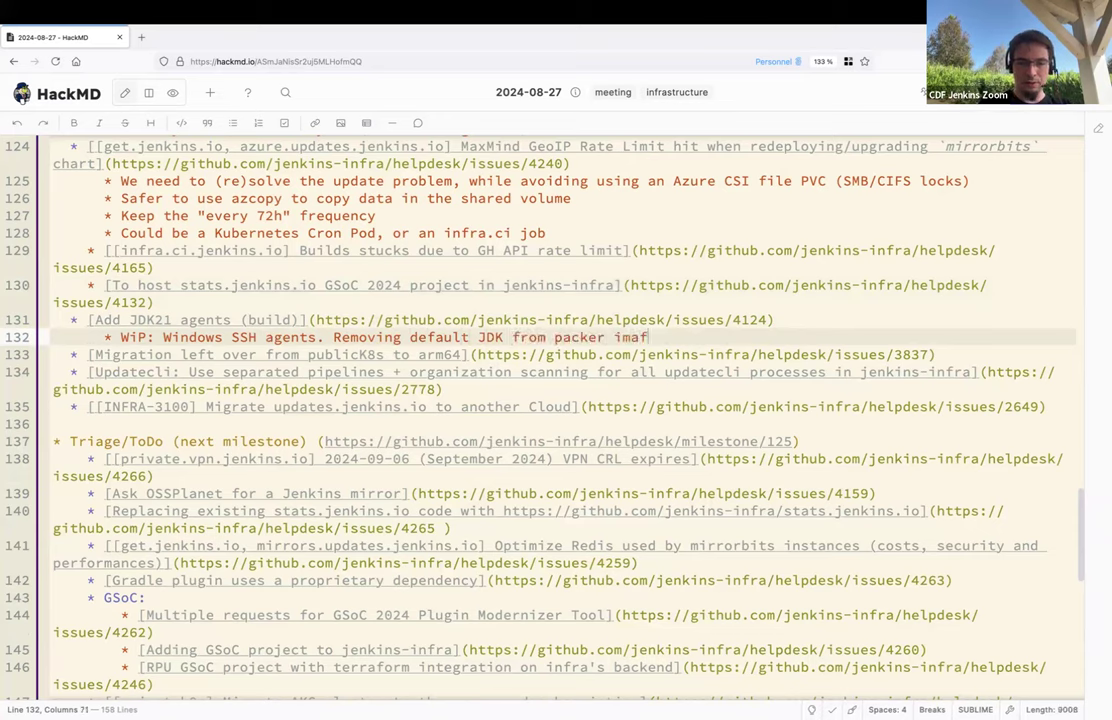
pyautogui.write('e templa')
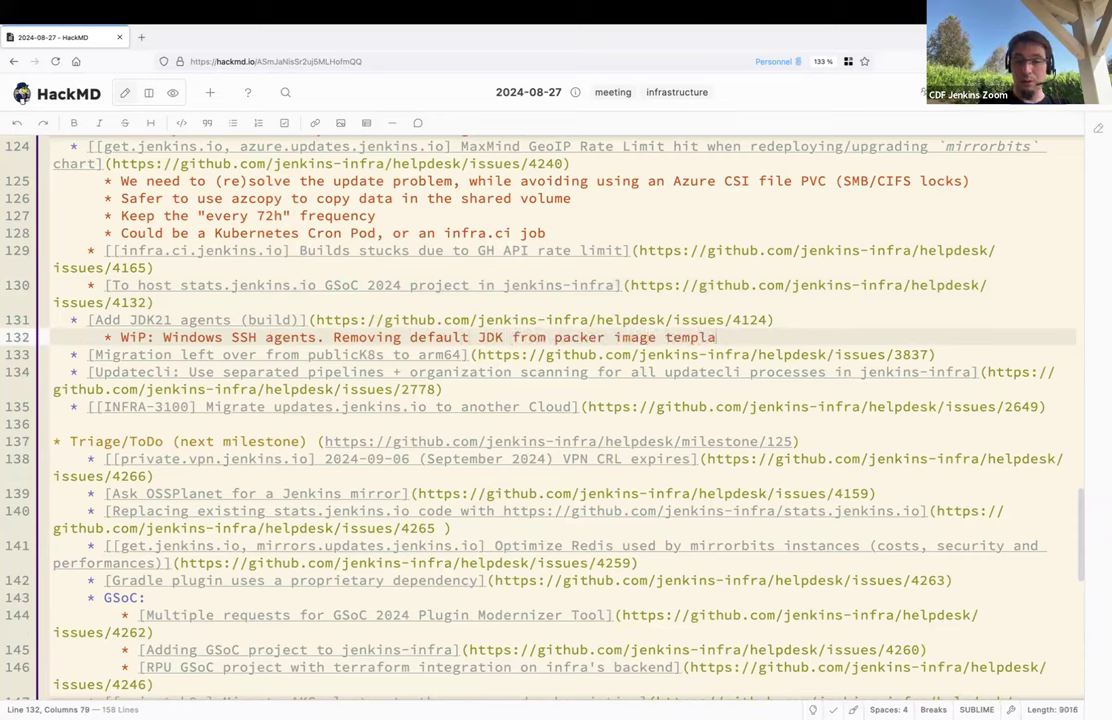
pyautogui.write('tes.')
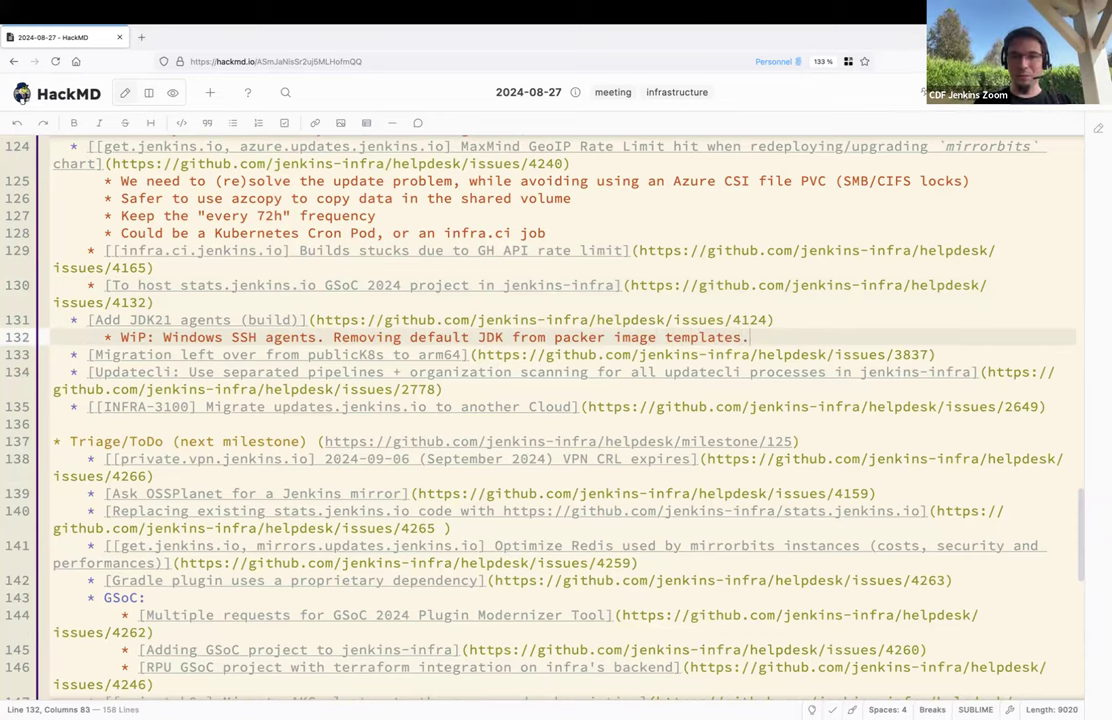
# Step: Indent the "Add JDK21 agents (build)" item, its note and the "Migration left over from publicK8s to arm64" item one level deeper
pyautogui.click(936, 354)
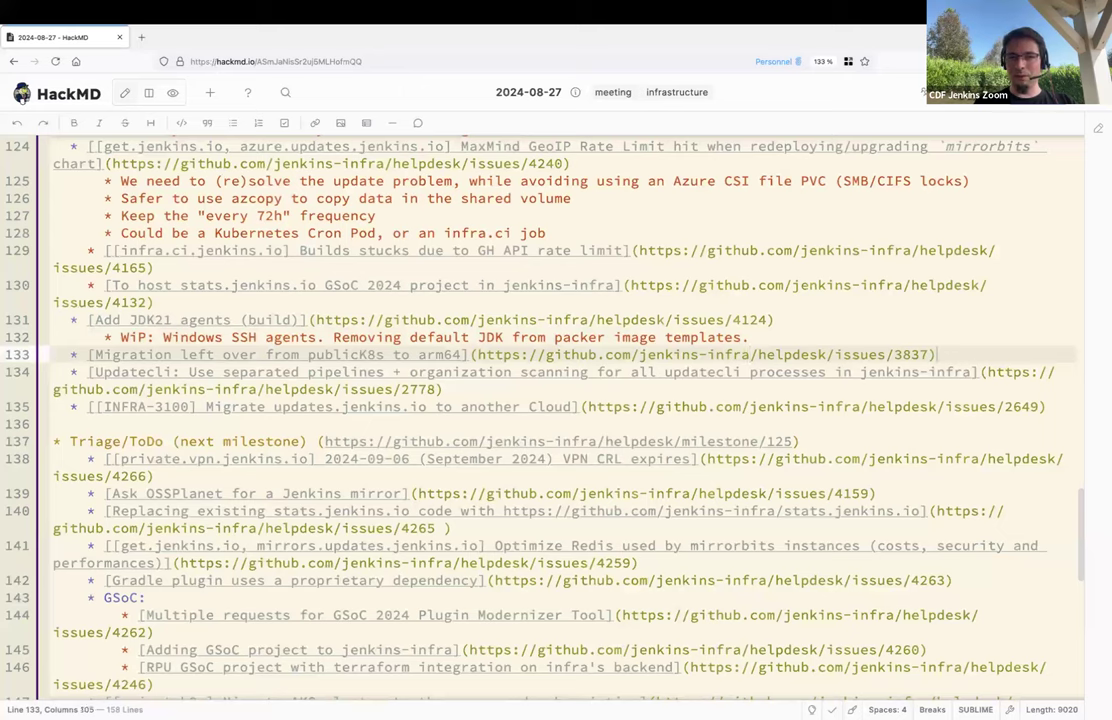
pyautogui.click(67, 320)
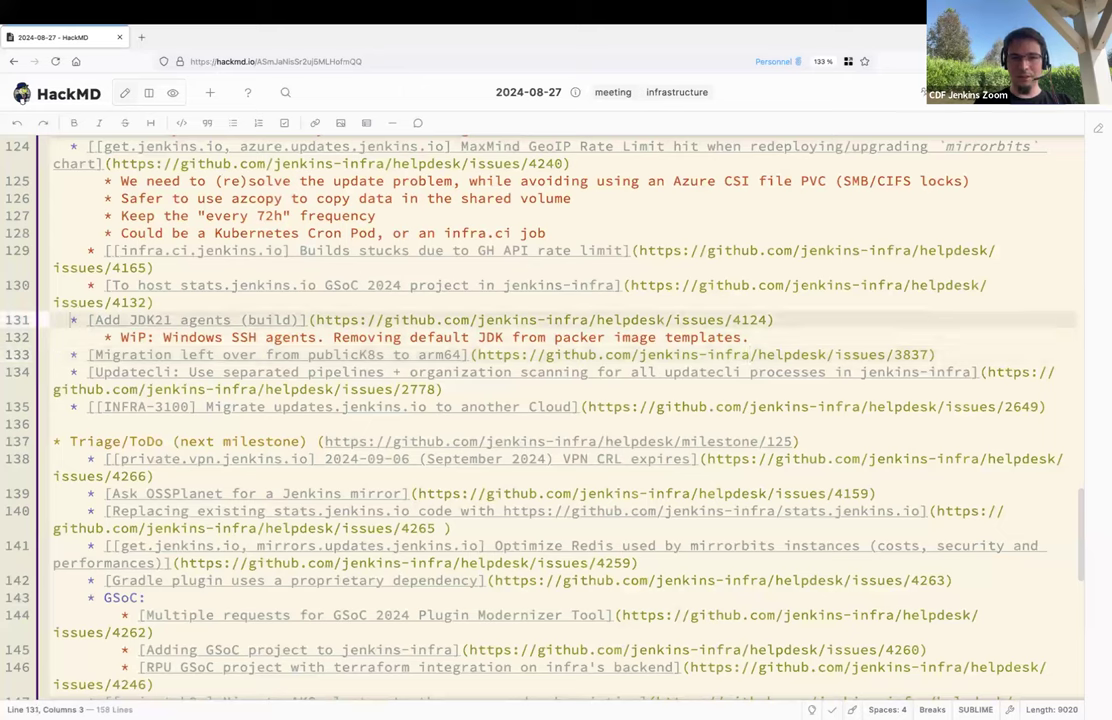
pyautogui.press('Tab')
pyautogui.click(106, 337)
pyautogui.press('Tab')
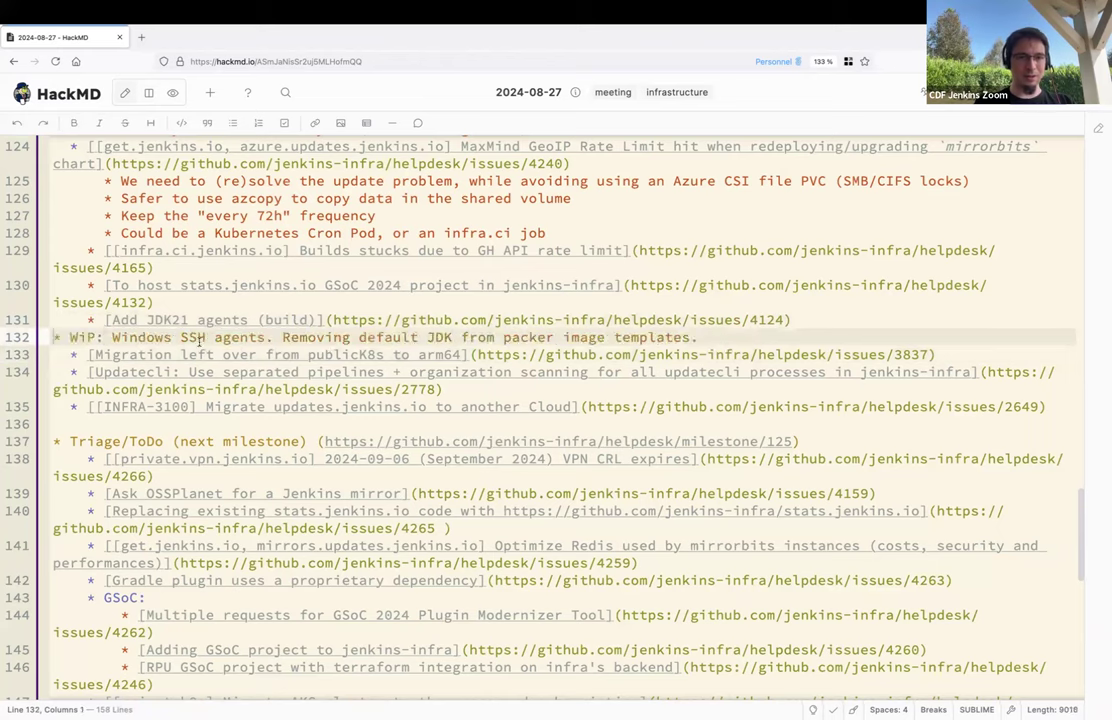
pyautogui.click(73, 354)
pyautogui.press('Tab')
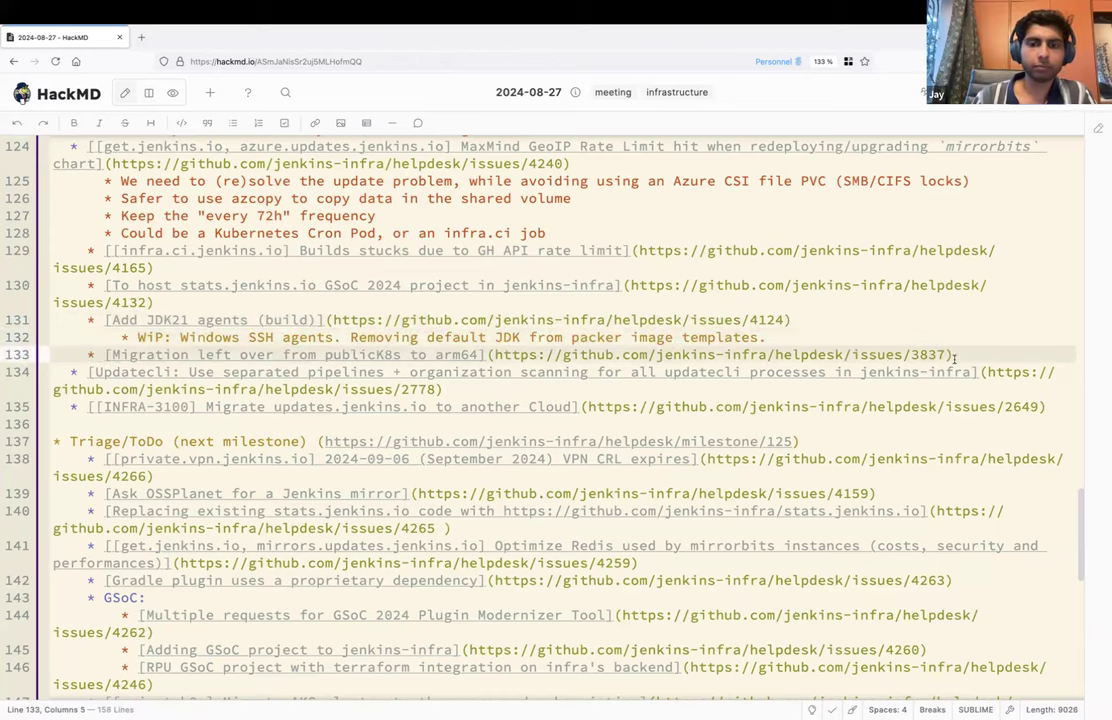
# Step: Add the nested note "mirrorbits runs with arm64 since 8 days. One less VM to pay for" under the arm64 migration item
pyautogui.click(954, 357)
pyautogui.press('Return')
pyautogui.press('Tab')
pyautogui.write('mirrorbits runs with arm64 since 8 days. On ')
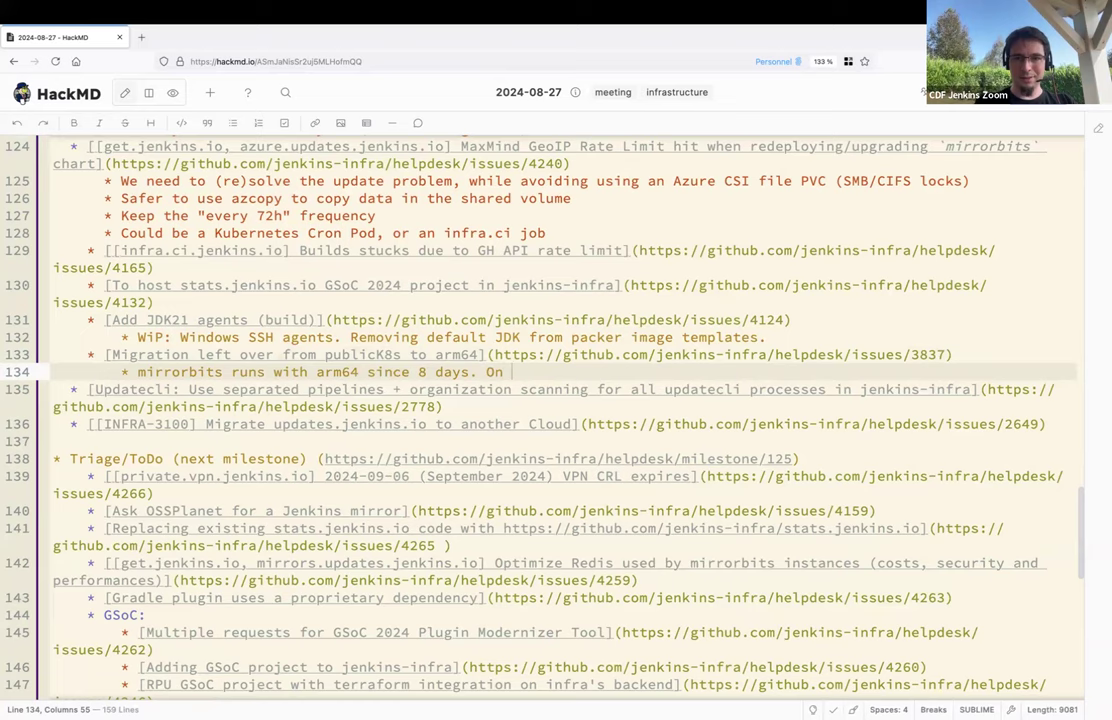
pyautogui.write('e less VM ')
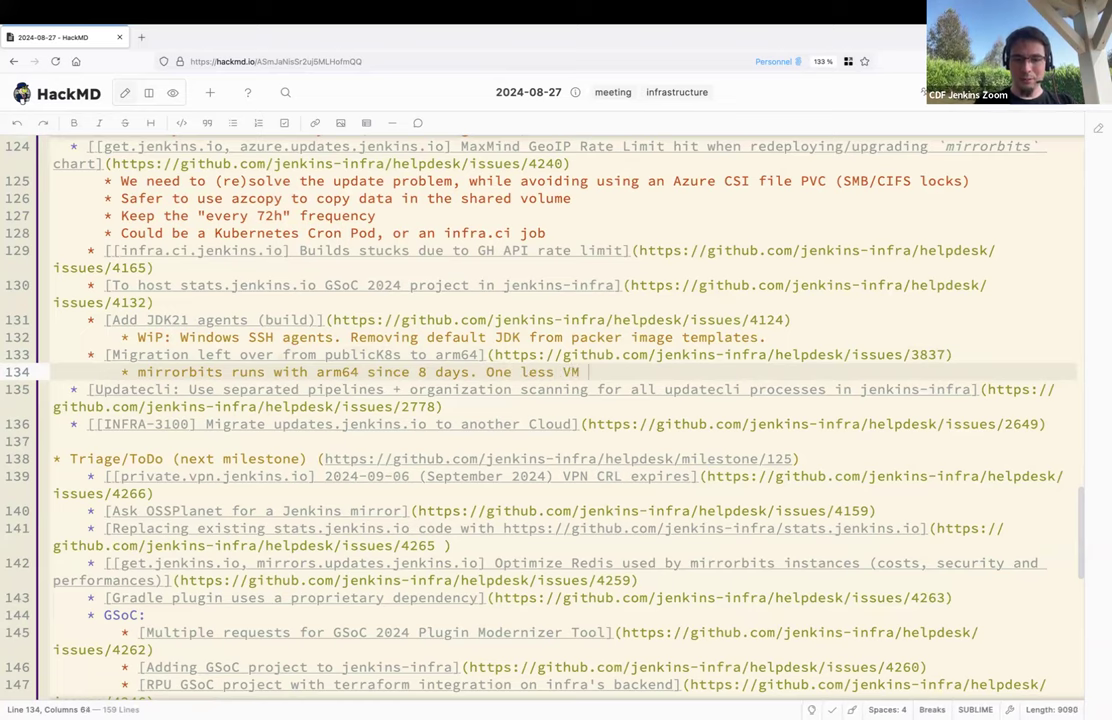
pyautogui.write('to pay for')
# Step: Add a second note under the arm64 migration item reading "Next candidate is LDAP. Need LDAP image and version updates."
pyautogui.press('Return')
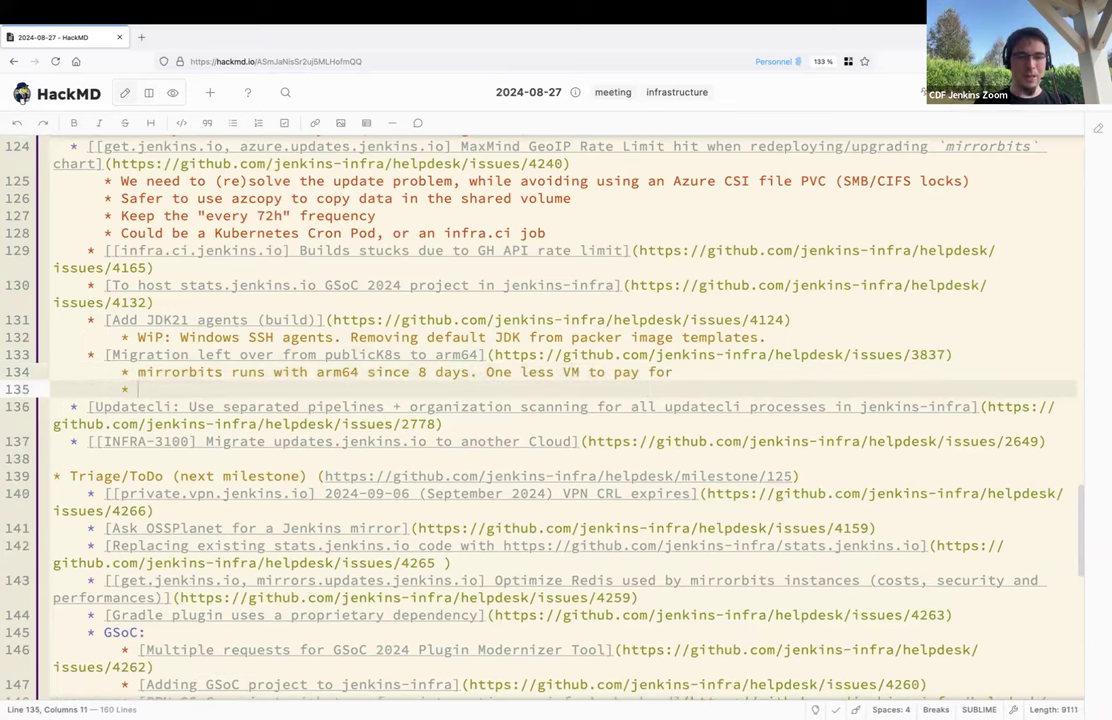
pyautogui.write('Next candidat')
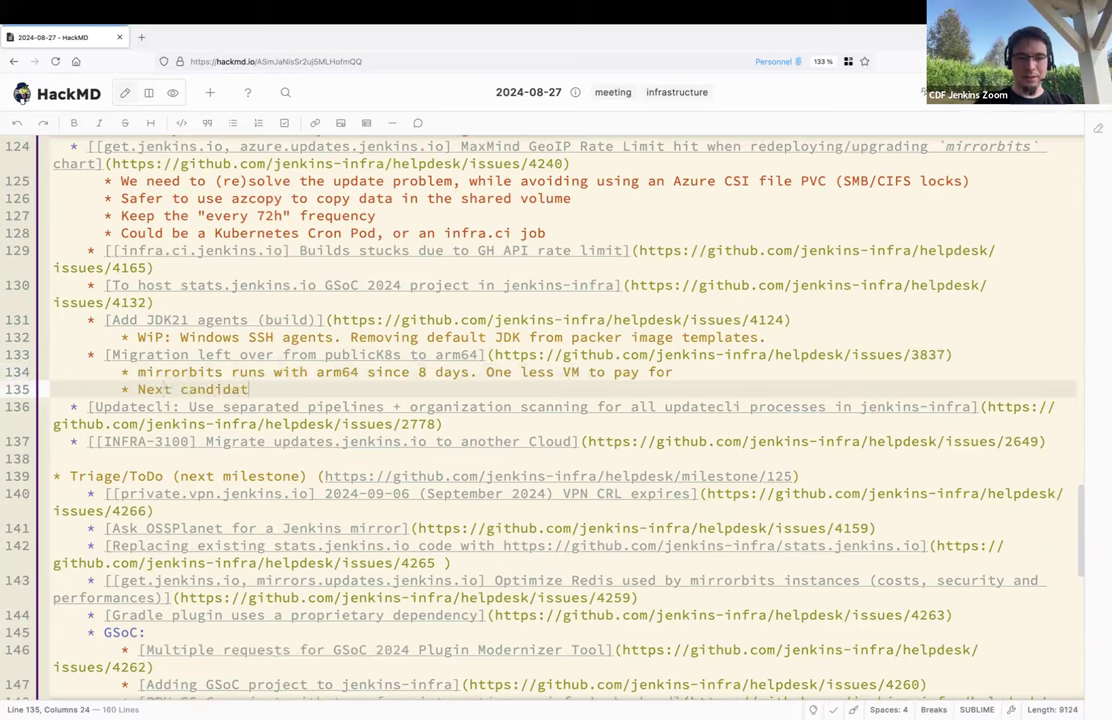
pyautogui.write('e is LDAP.')
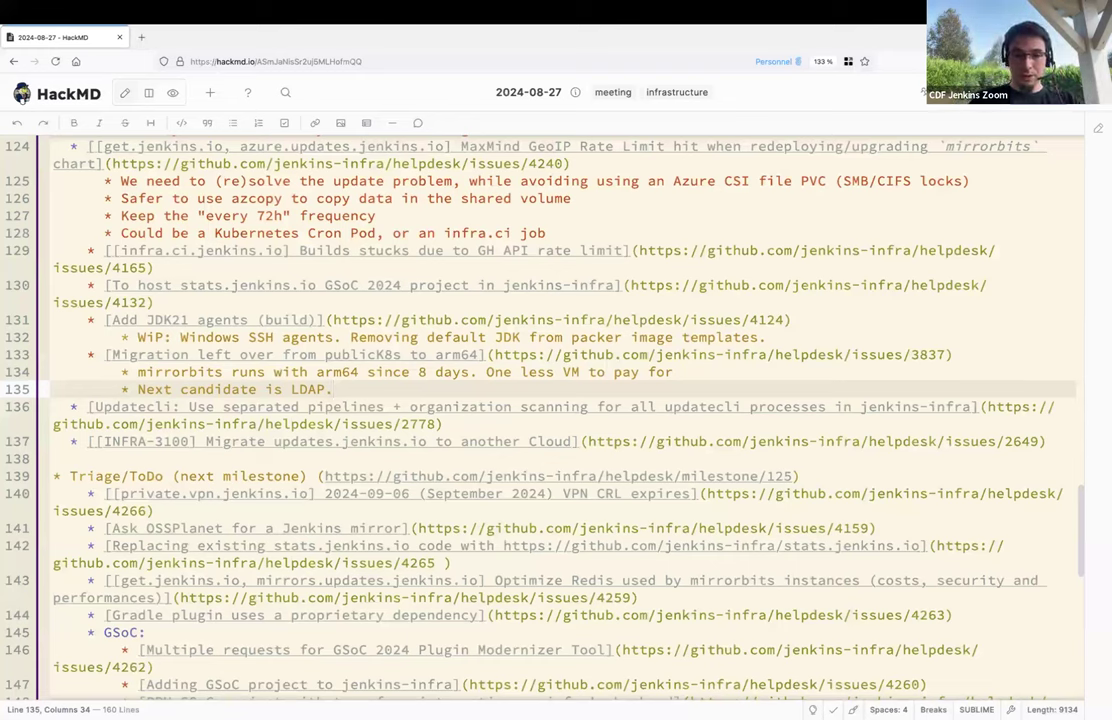
pyautogui.write('Need ')
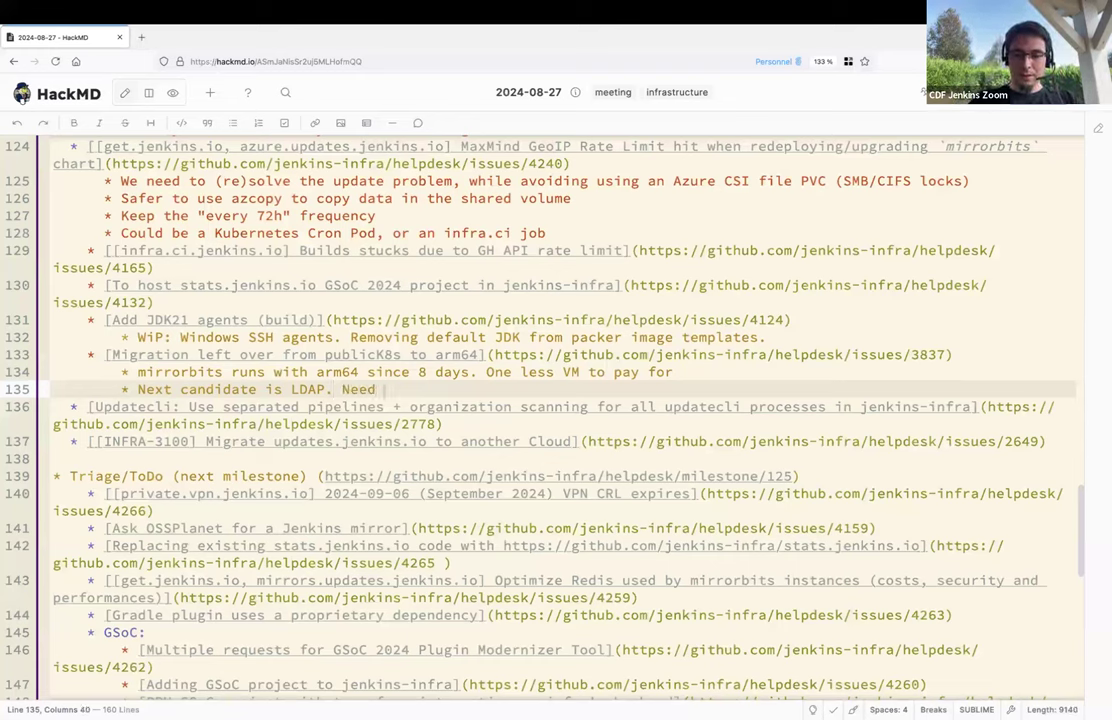
pyautogui.write('LDAP image ')
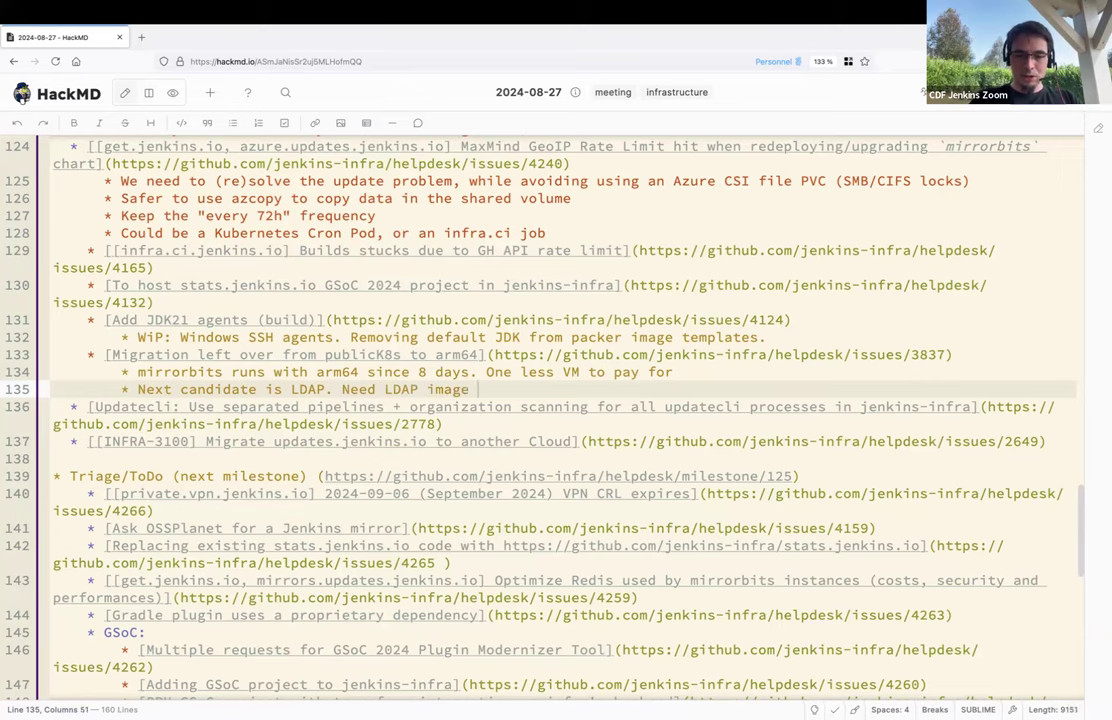
pyautogui.write('and version updates.')
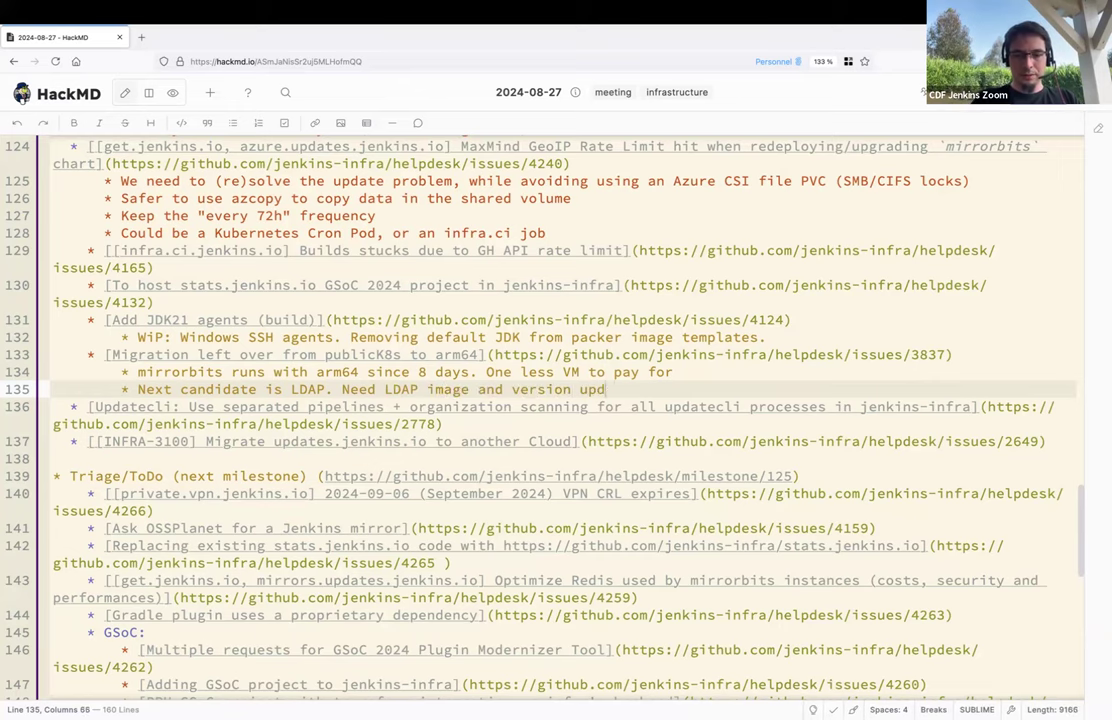
# Step: Add a third note under the arm64 migration item reading "Let's delay of 2 weeks."
pyautogui.press('Return')
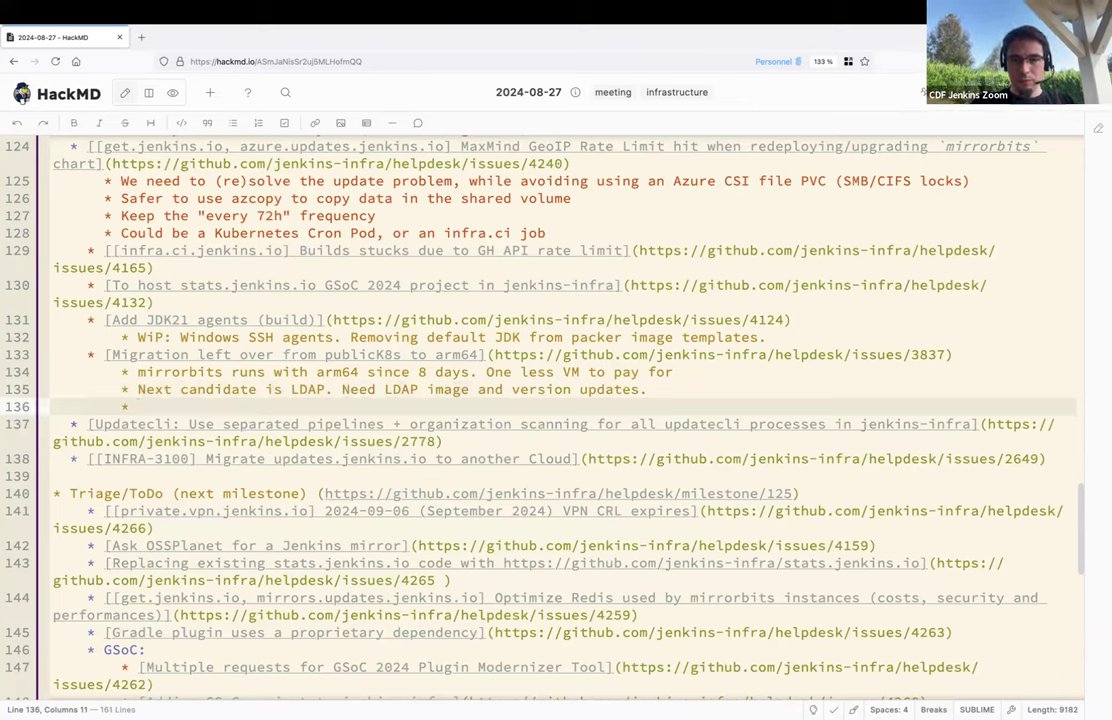
pyautogui.write("Let's delay")
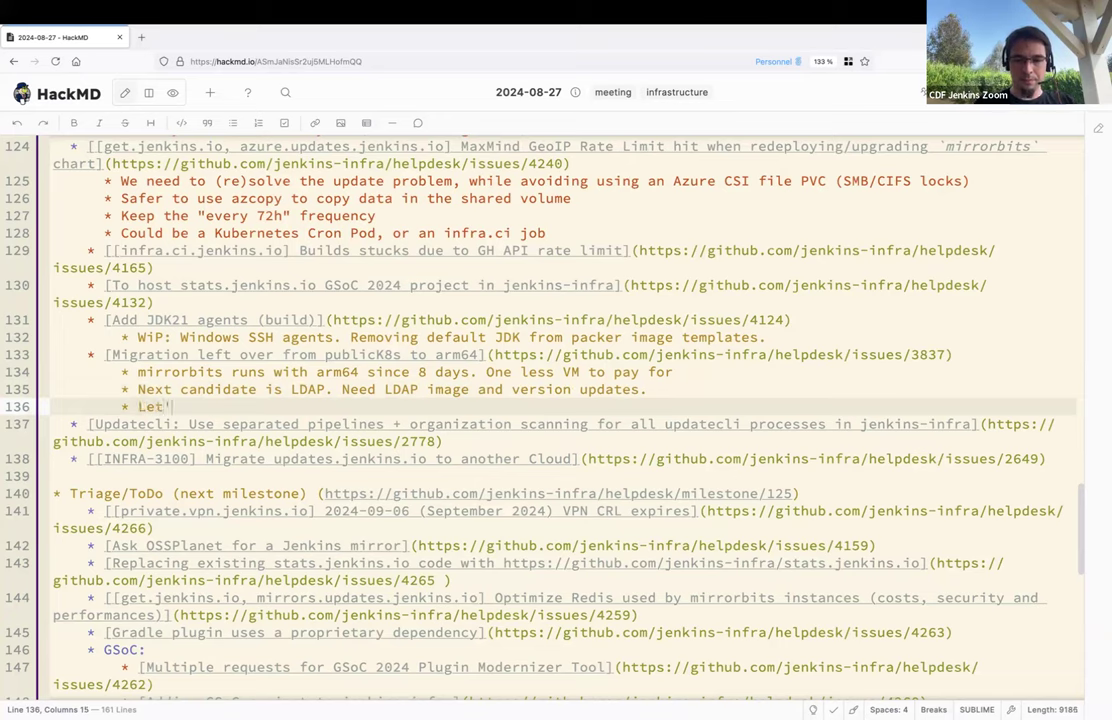
pyautogui.write(' of 2')
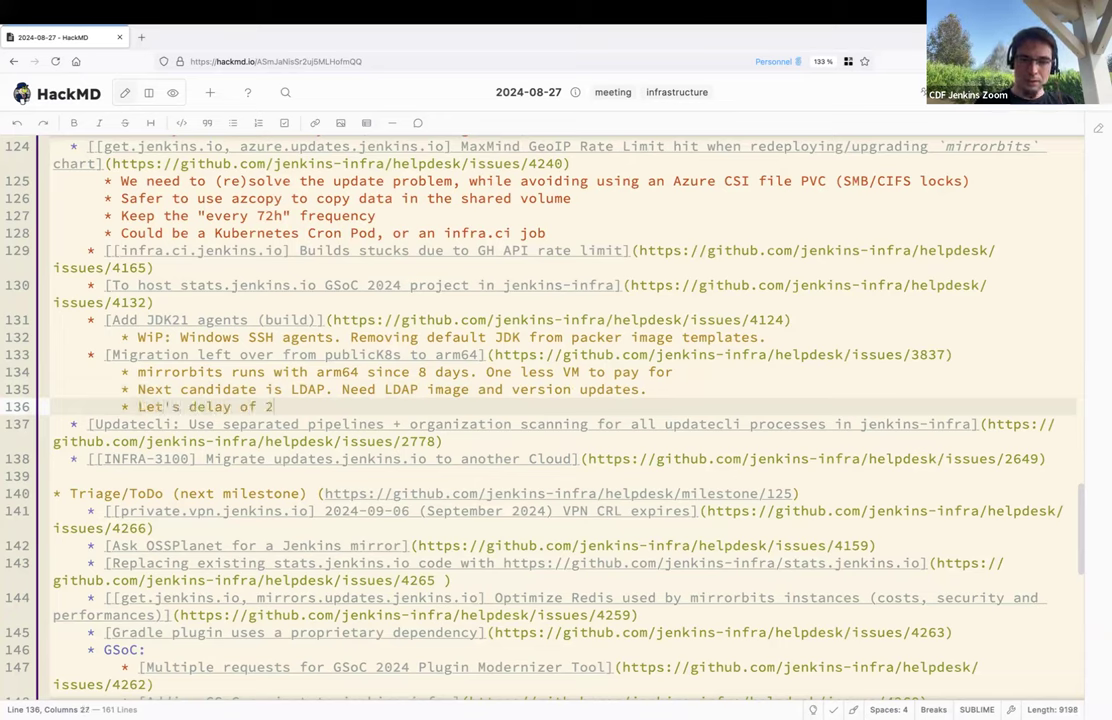
pyautogui.write(' weeks.')
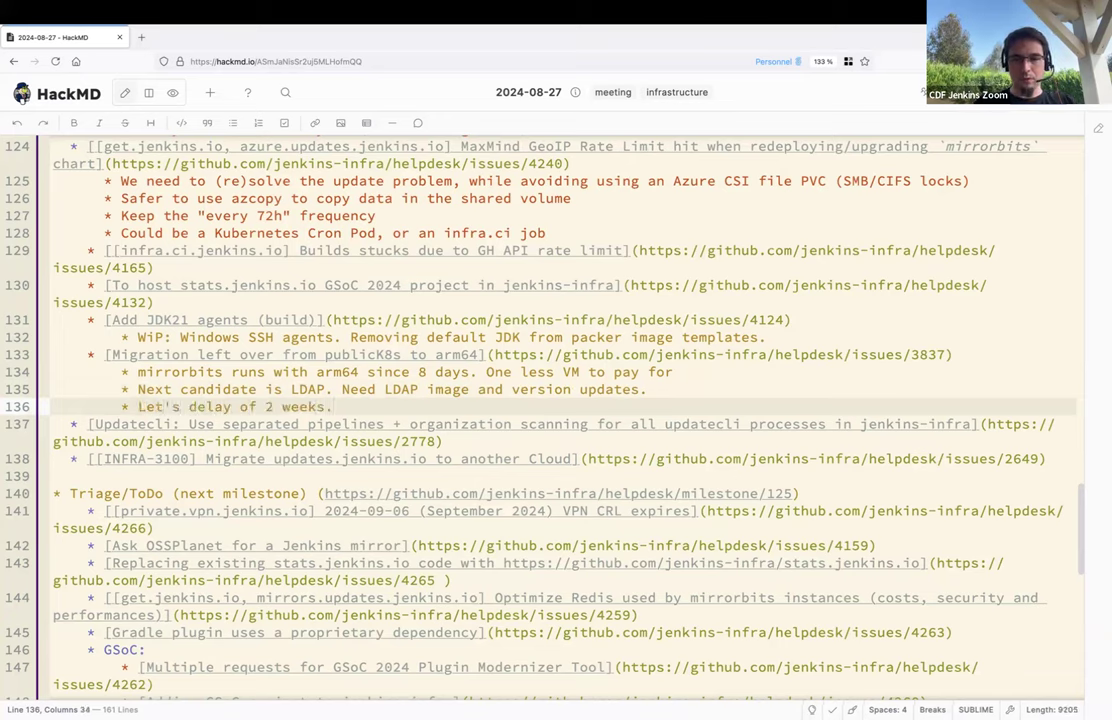
# Step: Indent the "Updatecli: Use separated pipelines + organization scanning" item to four spaces, level with the arm64 migration item
pyautogui.scroll(-2, 622, 330)
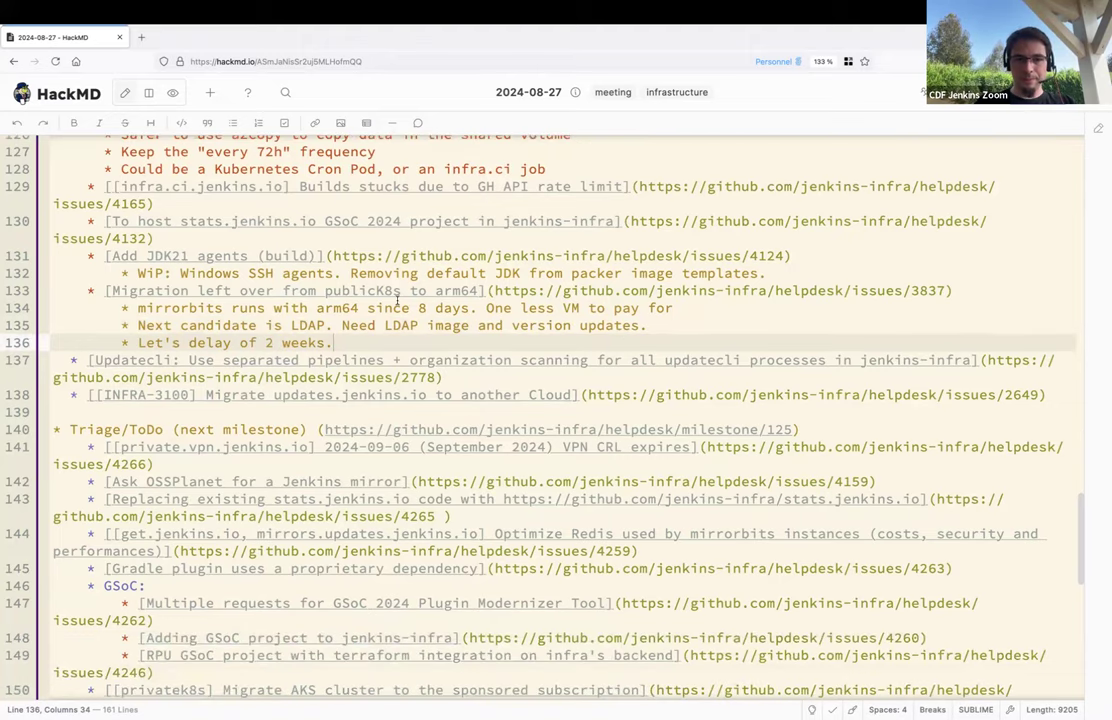
pyautogui.scroll(-1, 398, 300)
pyautogui.click(70, 318)
pyautogui.press('BackSpace')
pyautogui.press('BackSpace')
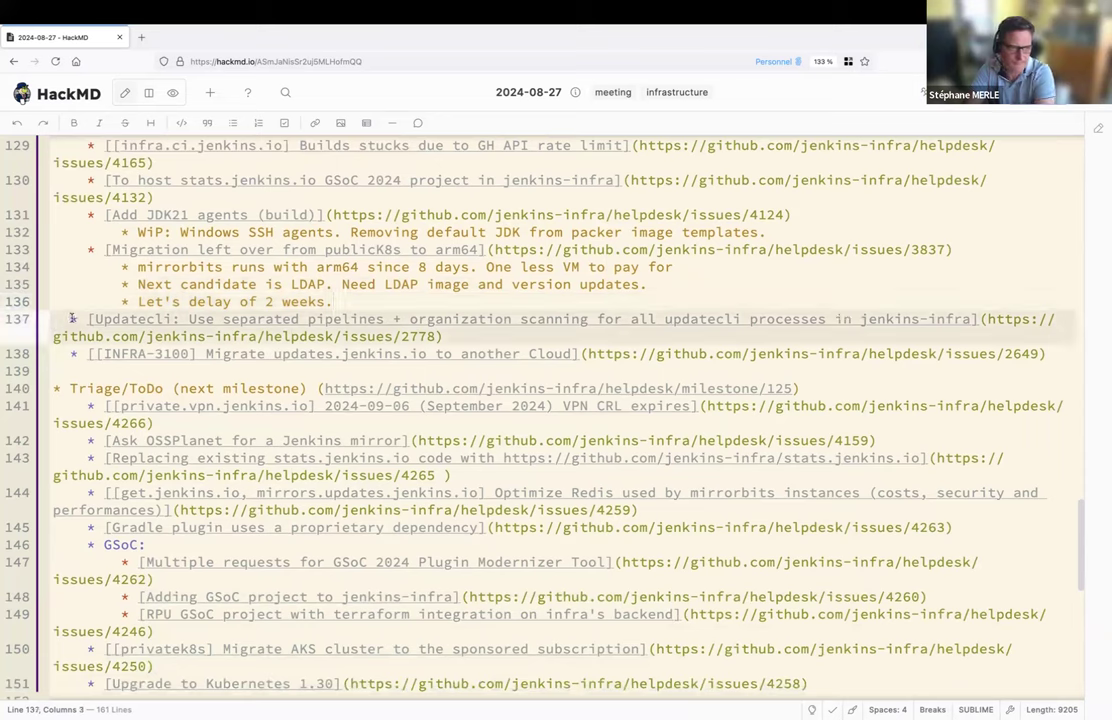
pyautogui.press('Tab')
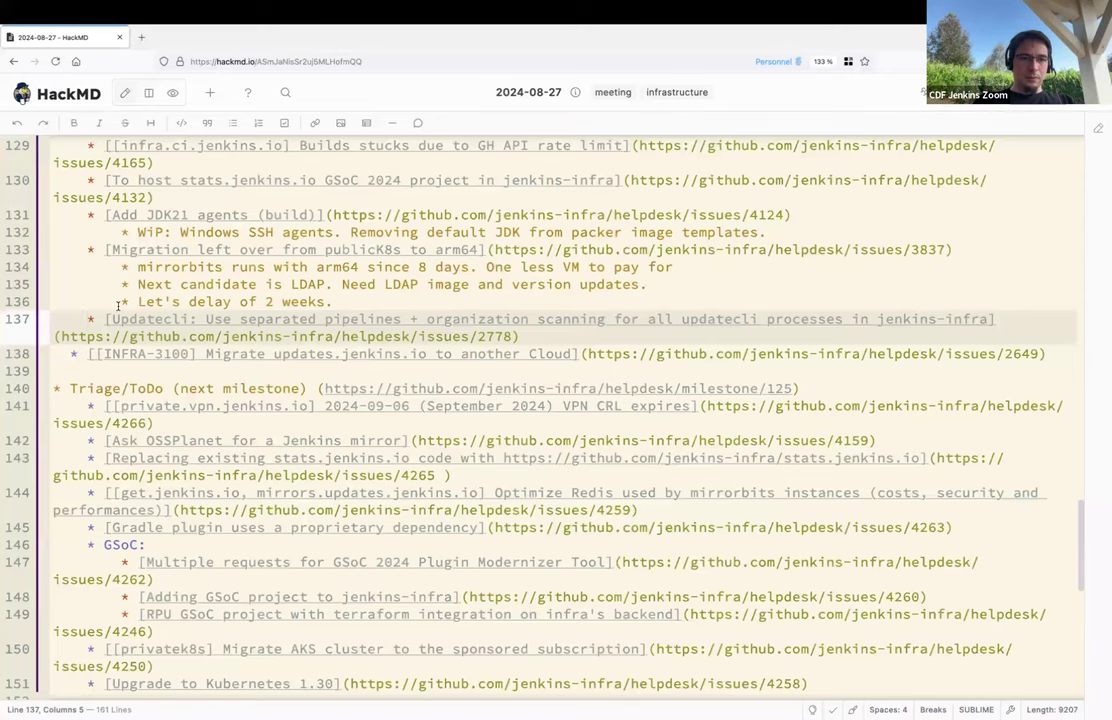
# Step: Copy the "Let's delay of 2 weeks." note from the arm64 migration item into a nested note under the Updatecli item
pyautogui.moveTo(119, 302); pyautogui.dragTo(345, 302)
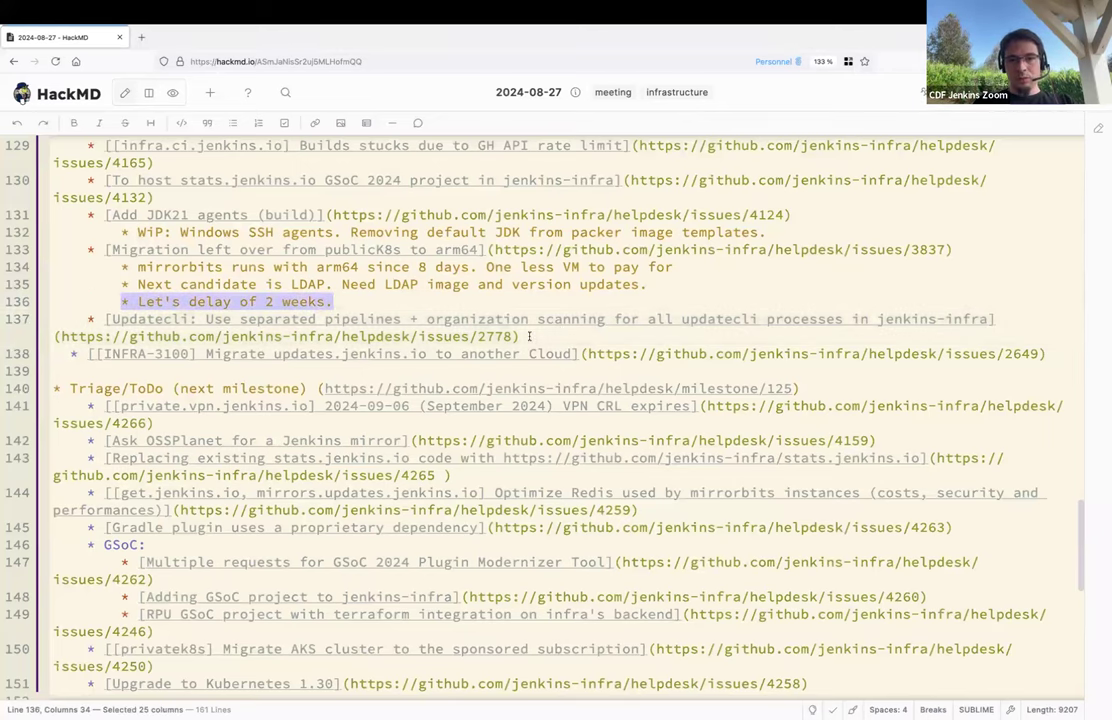
pyautogui.hotkey('ctrl', 'c')
pyautogui.click(530, 337)
pyautogui.press('Return')
pyautogui.press('Tab')
pyautogui.hotkey('ctrl', 'v')
# Step: Fix the copied Updatecli note's bullet and indentation and extend it with "as we need to finish the Org. scanning helm chart for infra.ci."
pyautogui.click(155, 354)
pyautogui.press('BackSpace')
pyautogui.press('BackSpace')
pyautogui.press('End')
pyautogui.press('BackSpace')
pyautogui.write('as we need to finish the Org. scanning helm chart for infra')
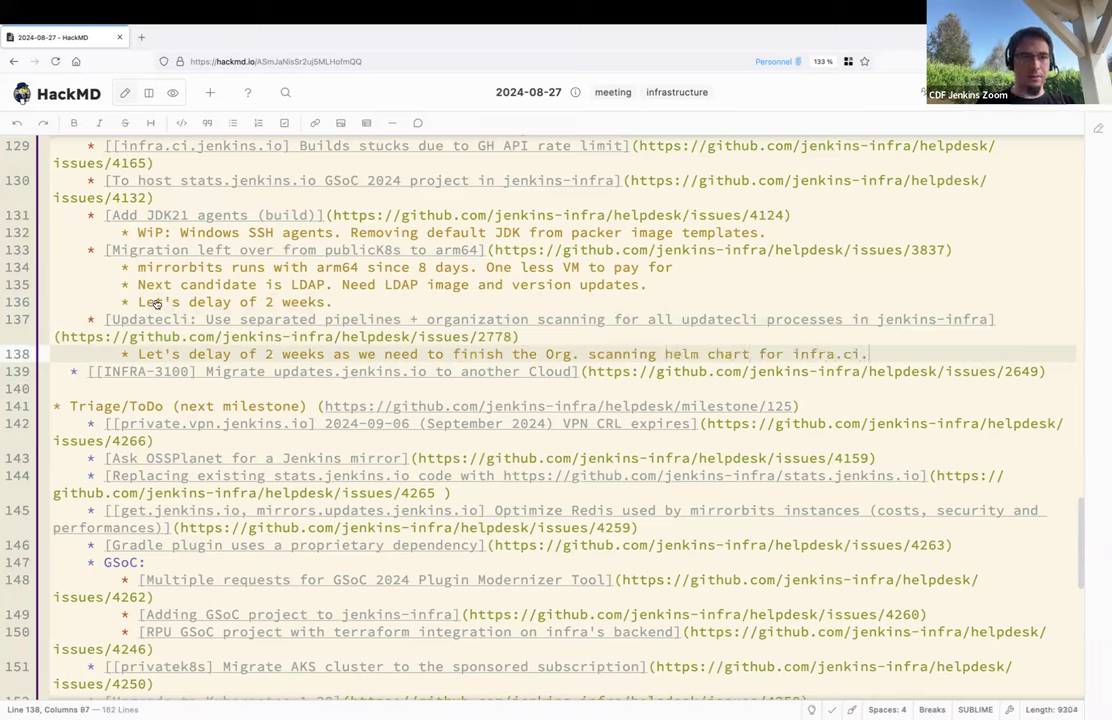
# Step: Indent the "[INFRA-3100] Migrate updates.jenkins.io to another Cloud" item to four spaces, level with the Updatecli item
pyautogui.scroll(-1, 243, 317)
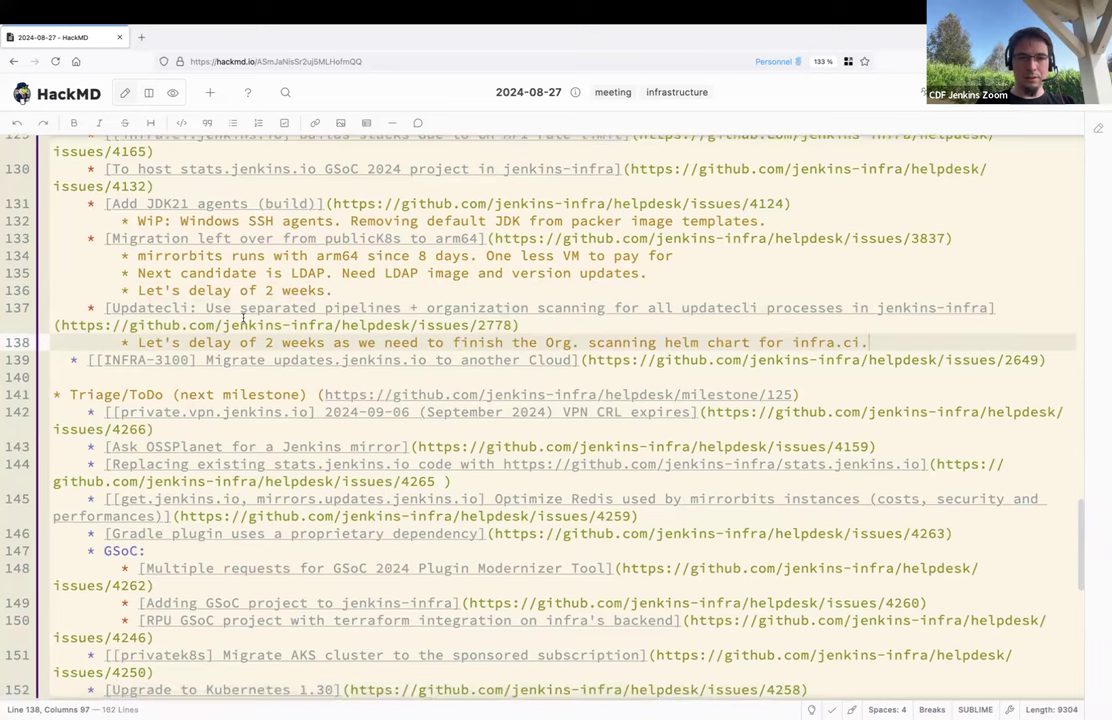
pyautogui.scroll(-1, 243, 317)
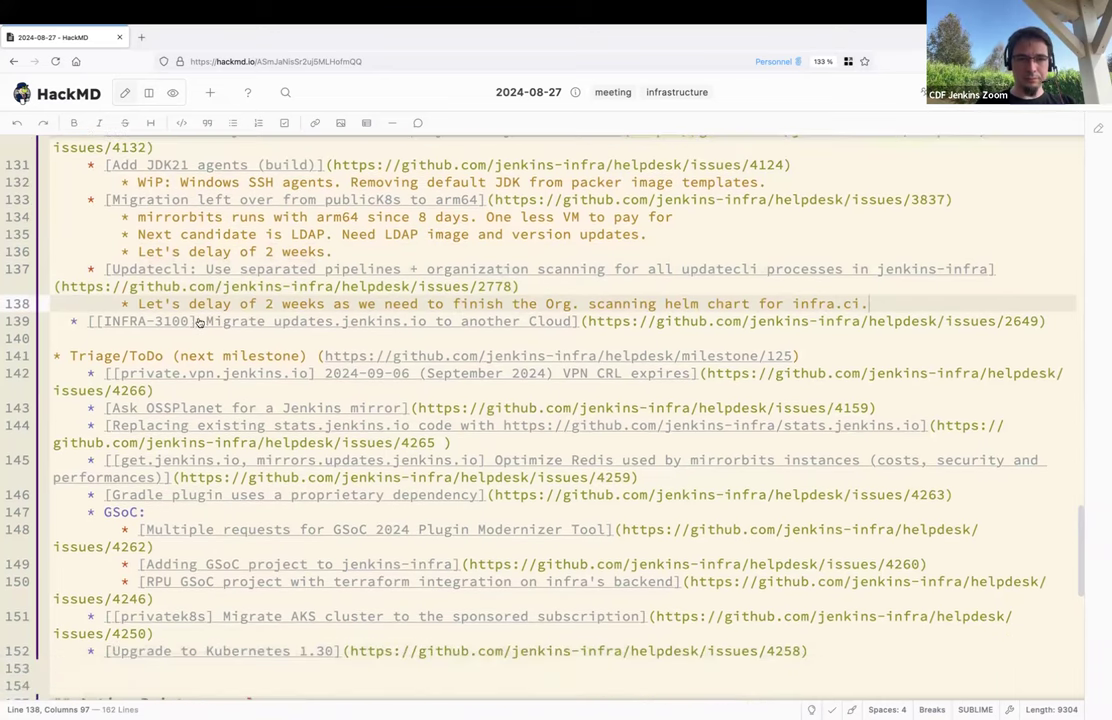
pyautogui.click(86, 323)
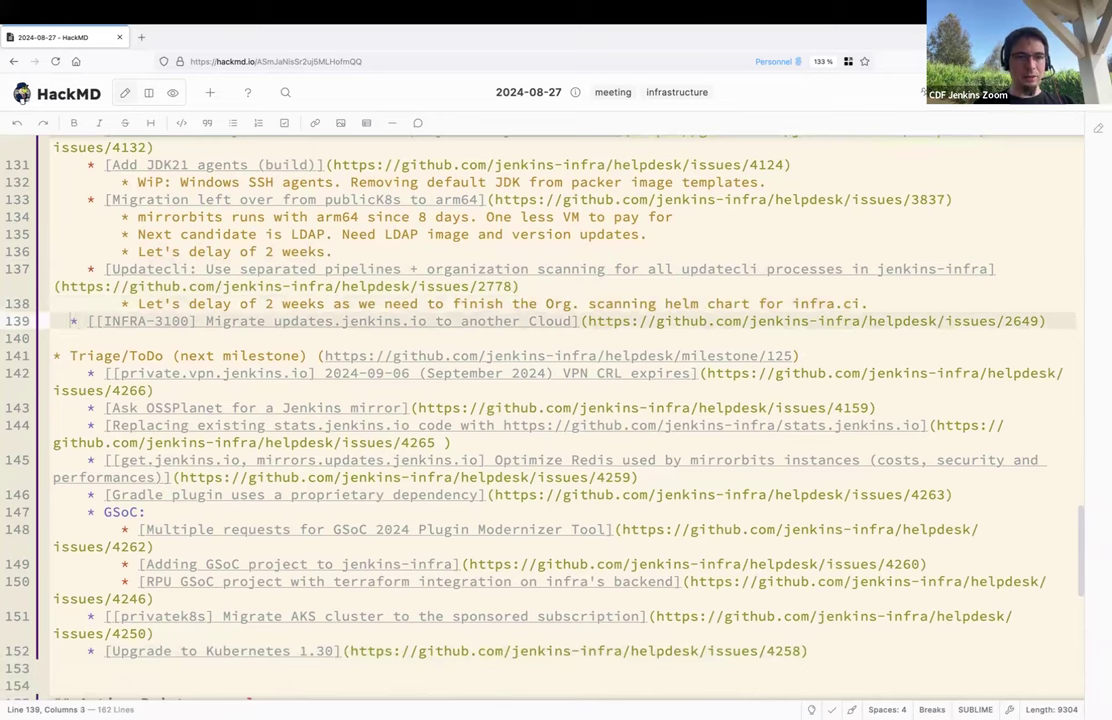
pyautogui.press('Tab')
# Step: Add the nested note "No more 503 errors: we added a fallback." under the INFRA-3100 item
pyautogui.press('End')
pyautogui.press('Return')
pyautogui.press('Tab')
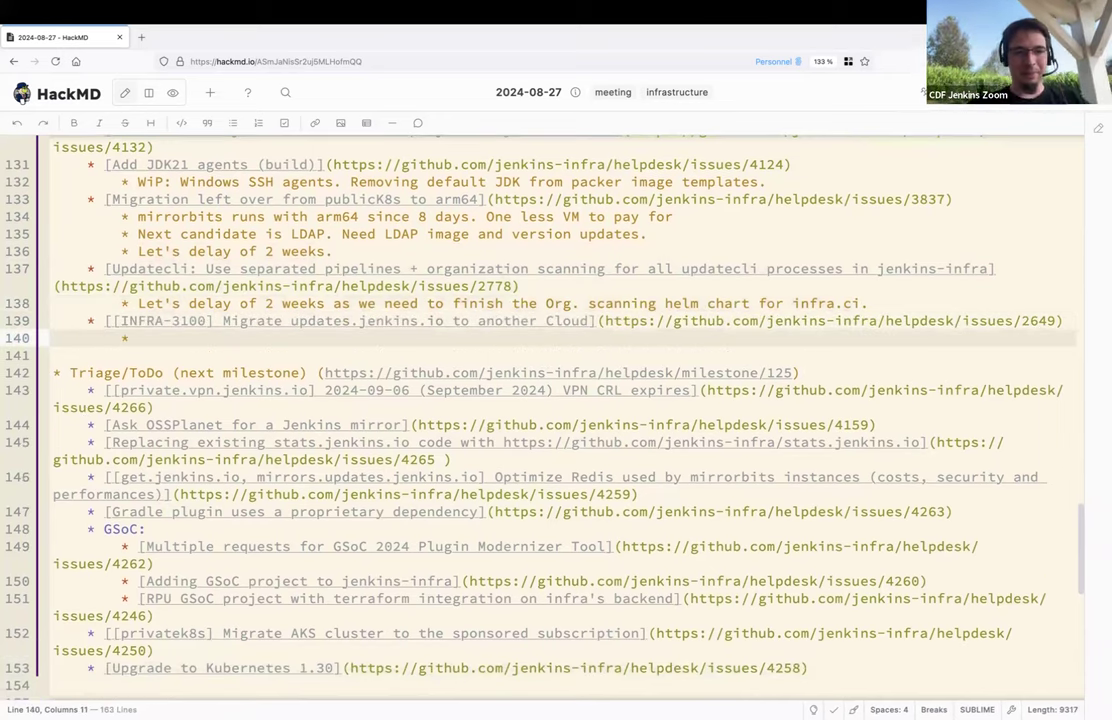
pyautogui.write('No more ')
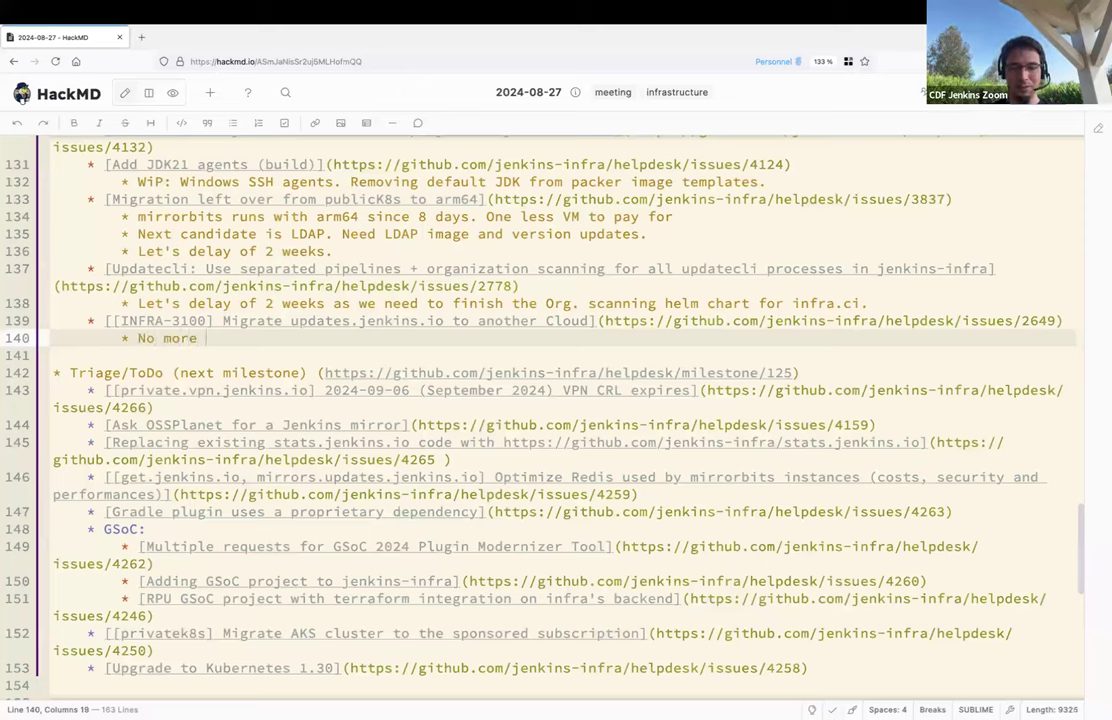
pyautogui.write('503 er')
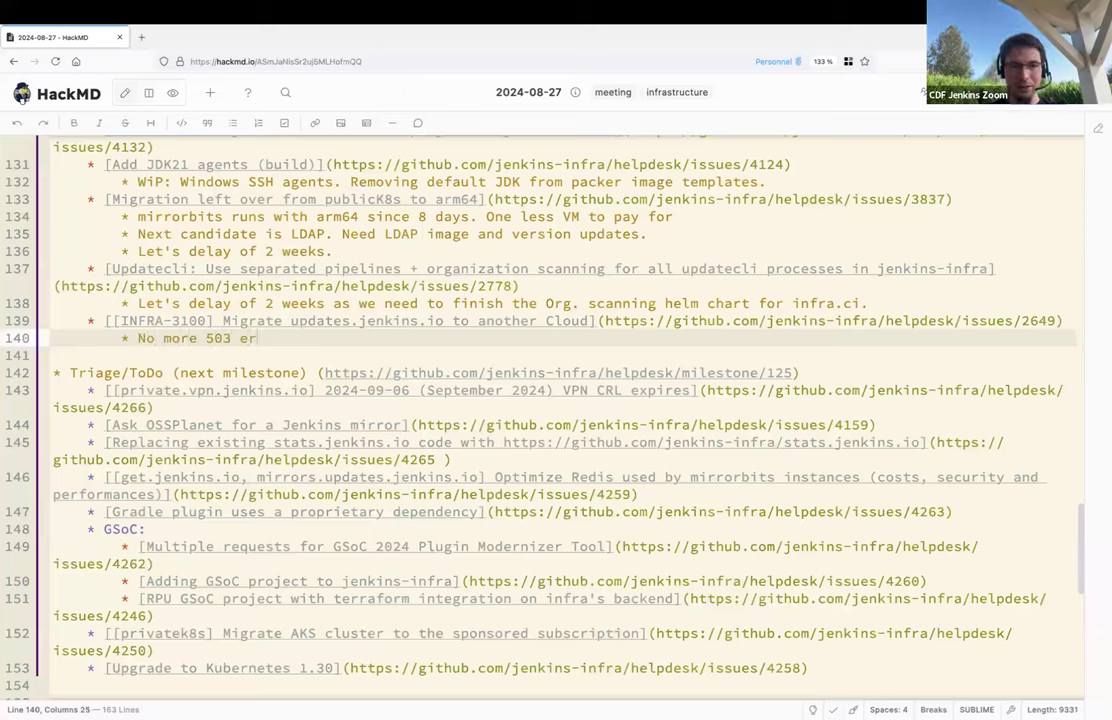
pyautogui.write('rors: we add')
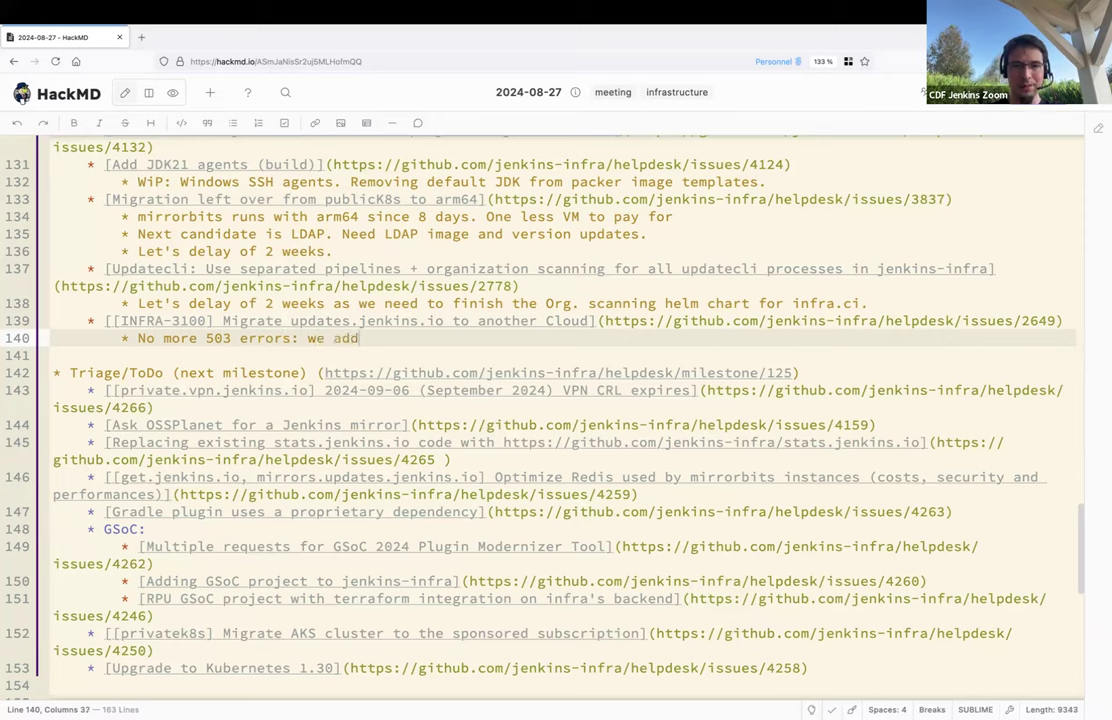
pyautogui.write('ed a fallback')
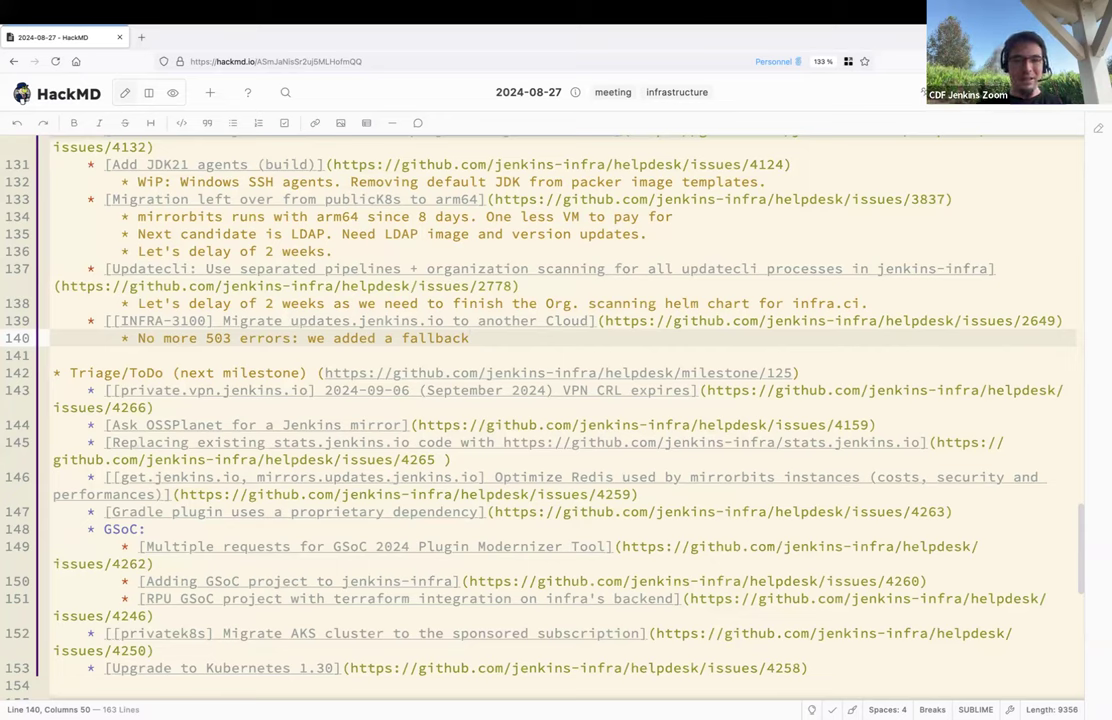
pyautogui.write('.')
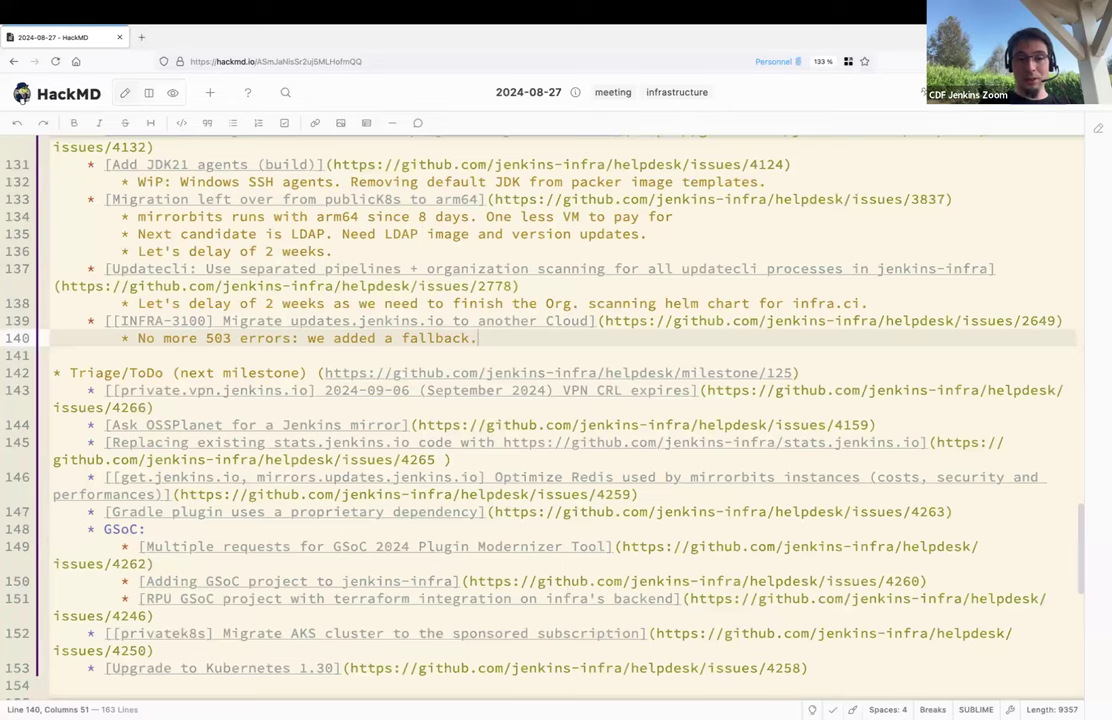
# Step: Add a second INFRA-3100 note reading "A lot of mirrorbits fixes (geoip, configuration tuning, arm64). Working well."
pyautogui.press('Return')
pyautogui.write('A lot of mi')
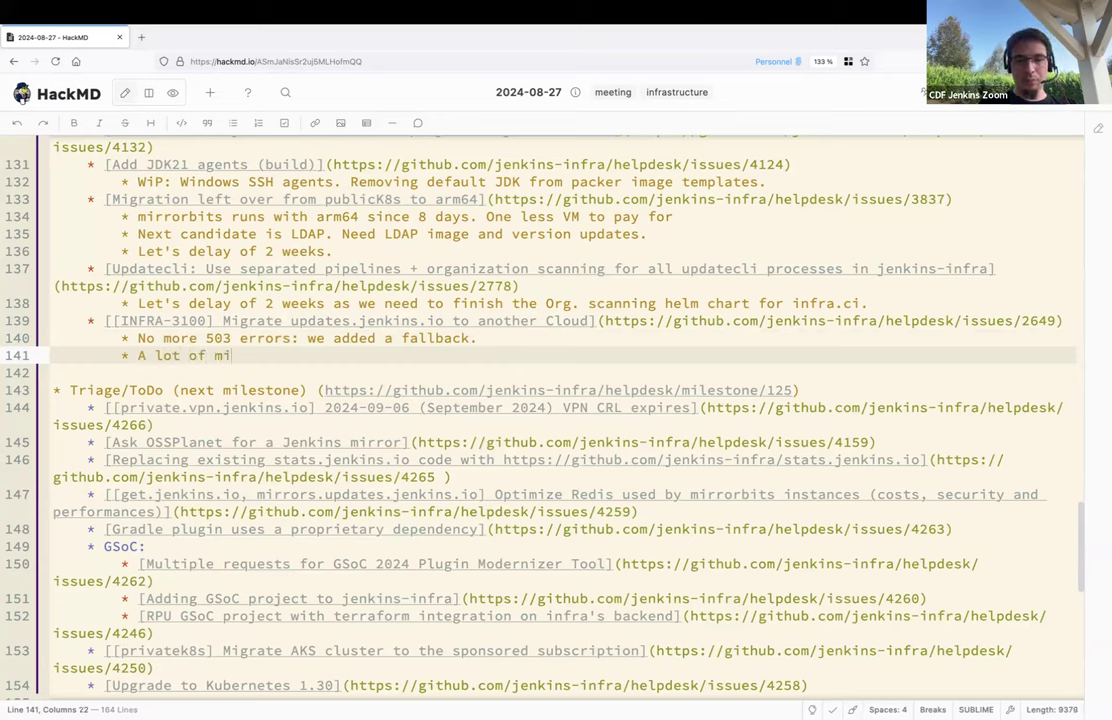
pyautogui.write('rrorbits fixe')
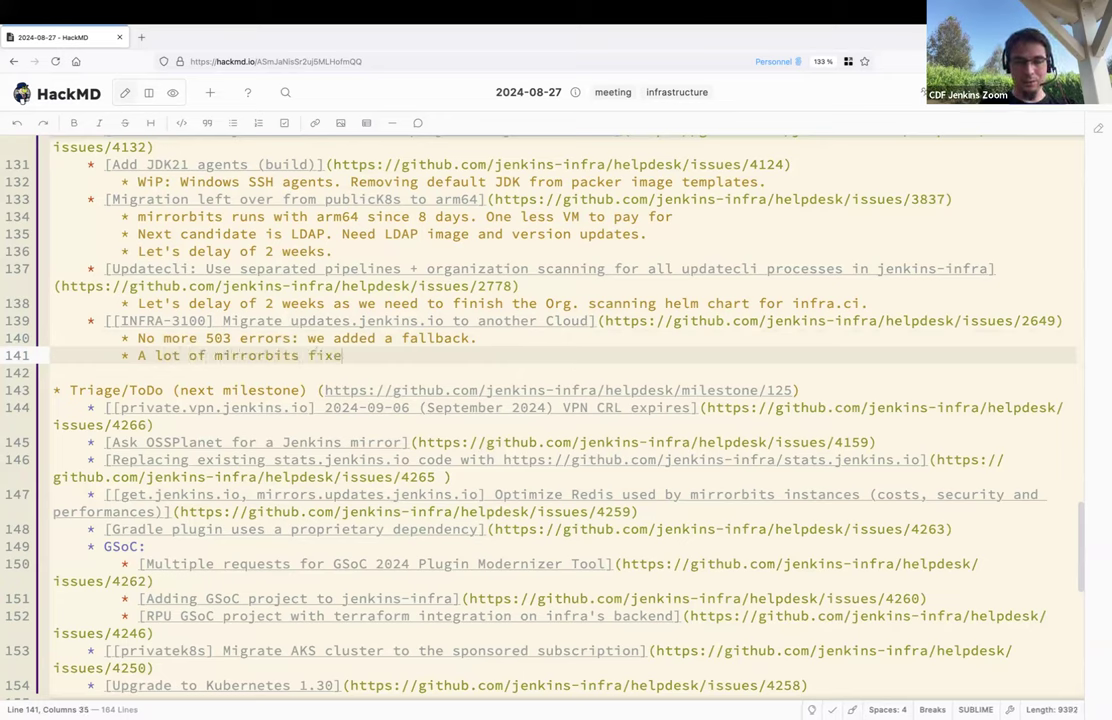
pyautogui.write('s (geoip, configuratio')
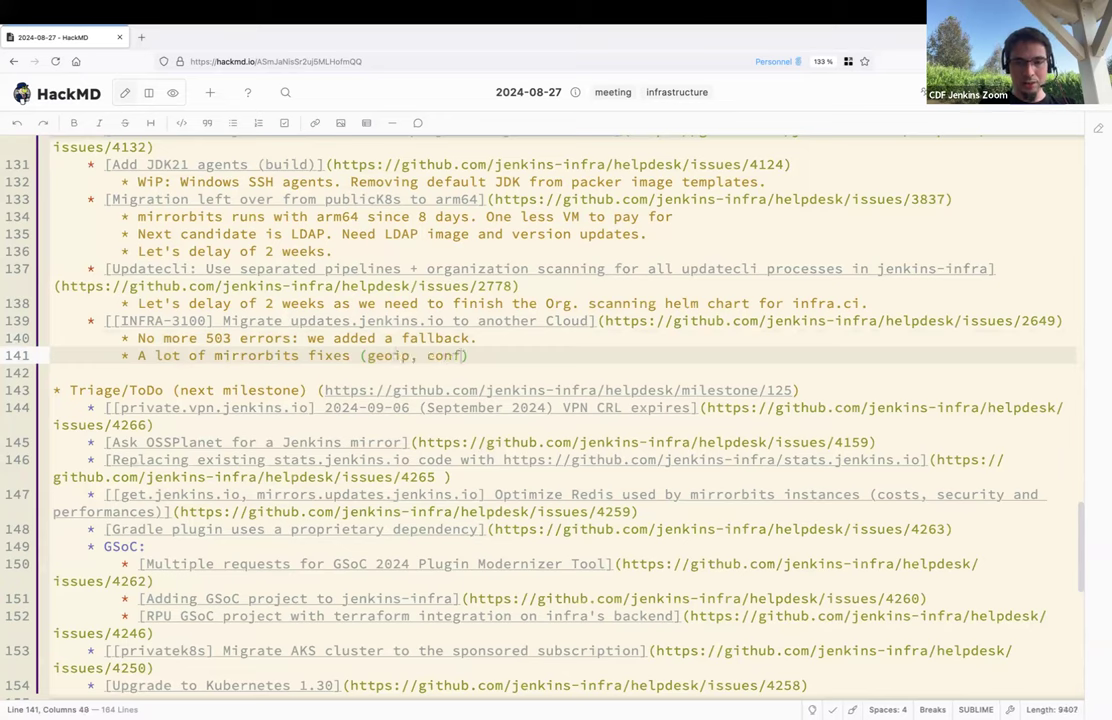
pyautogui.write('n tuning, arm')
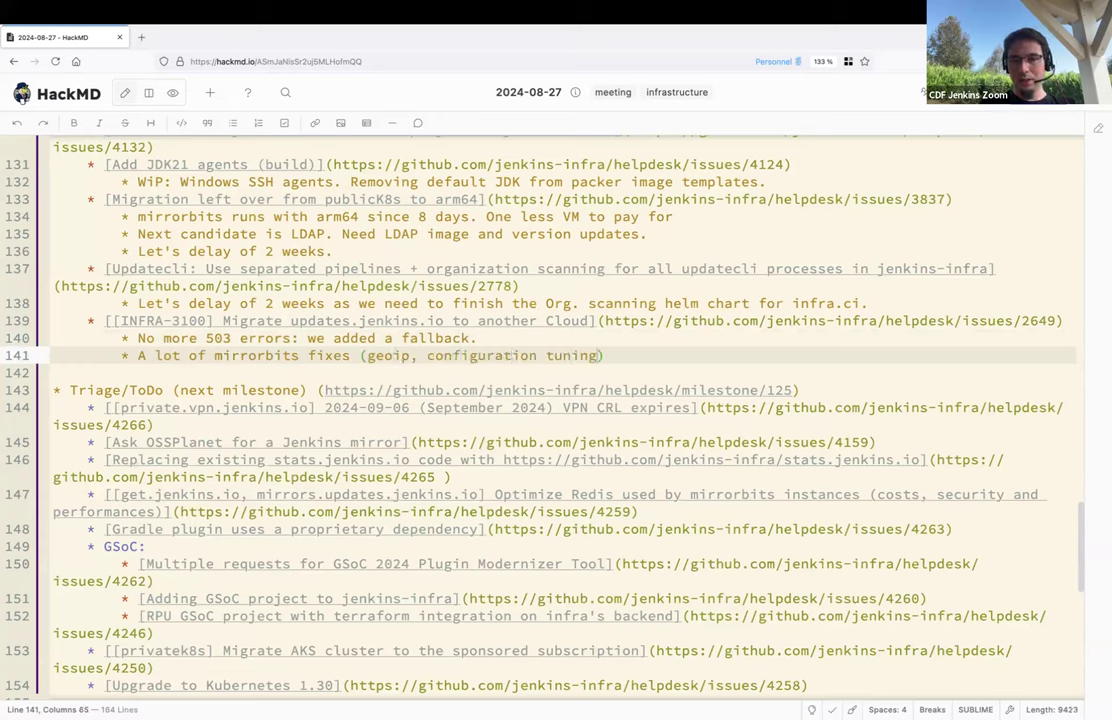
pyautogui.write('64)')
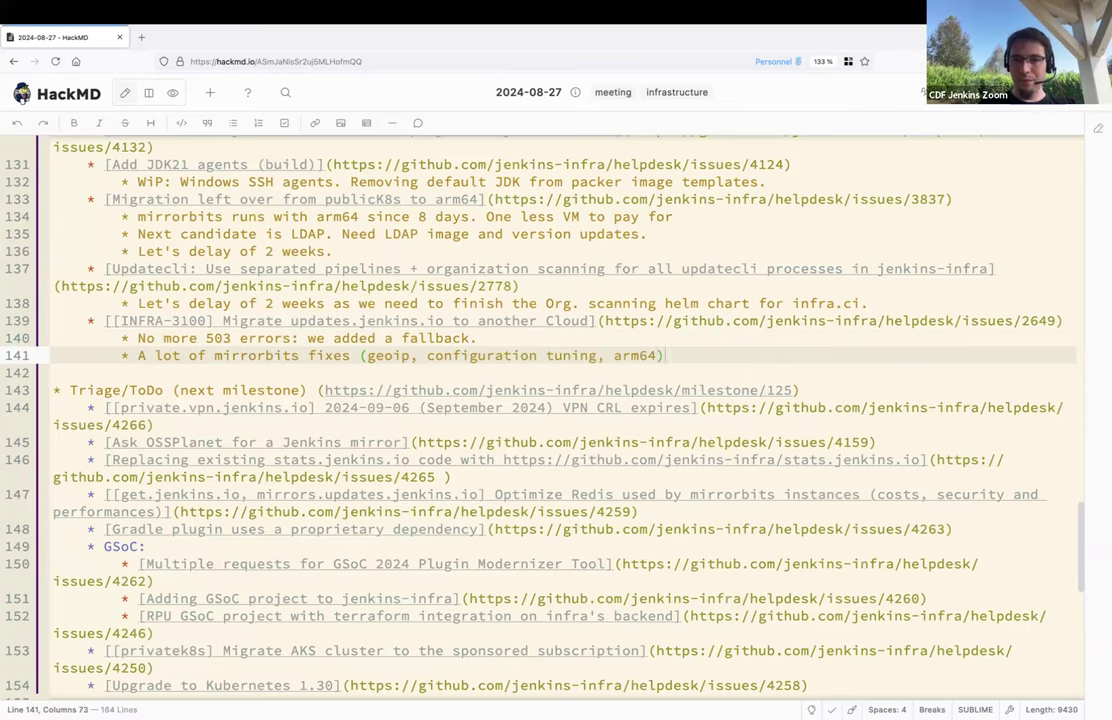
pyautogui.write('. Working ')
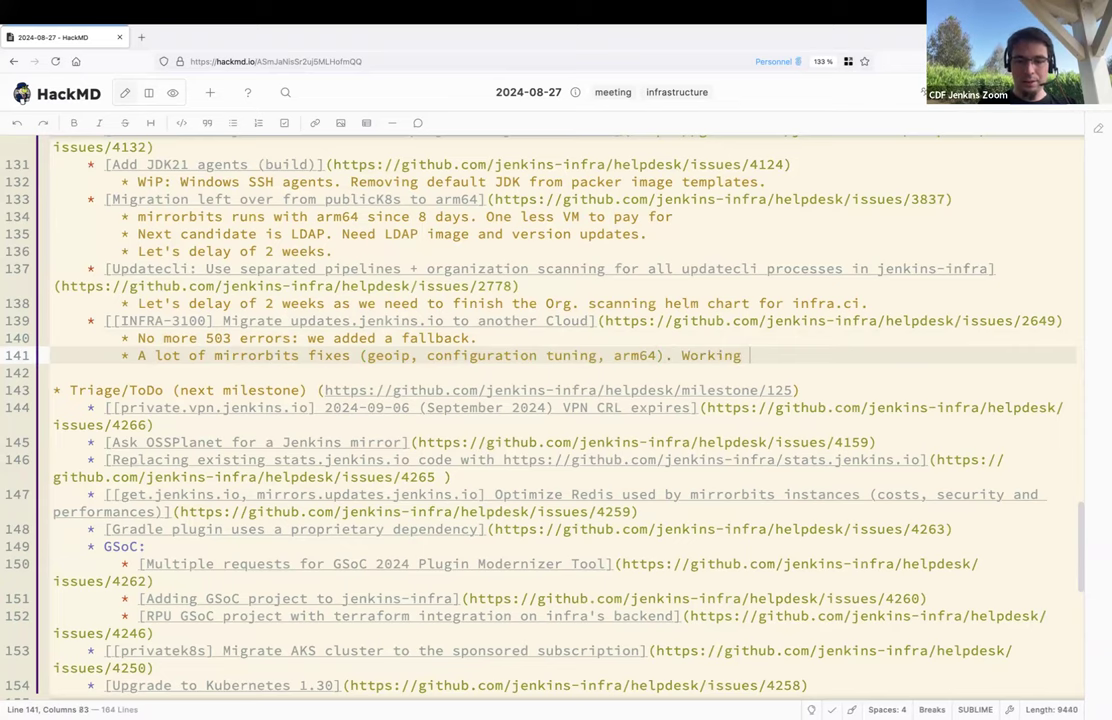
pyautogui.write('well.')
# Step: Start a third note under the INFRA-3100 item with the word "Brownout"
pyautogui.press('Return')
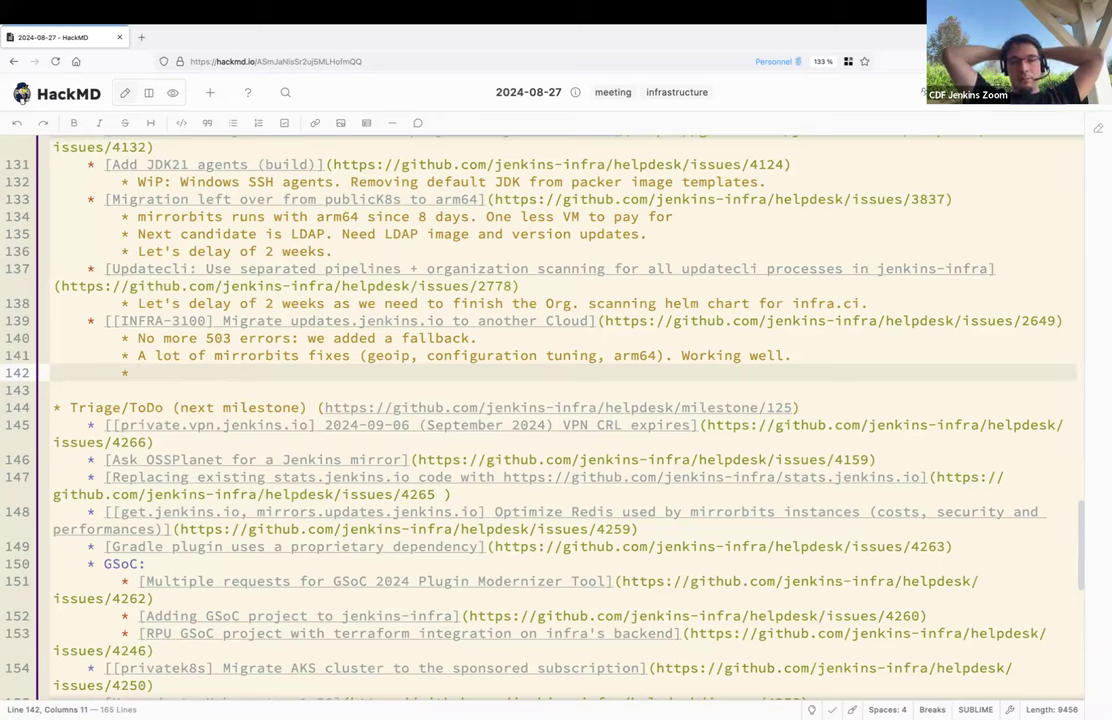
pyautogui.write('Brownout')
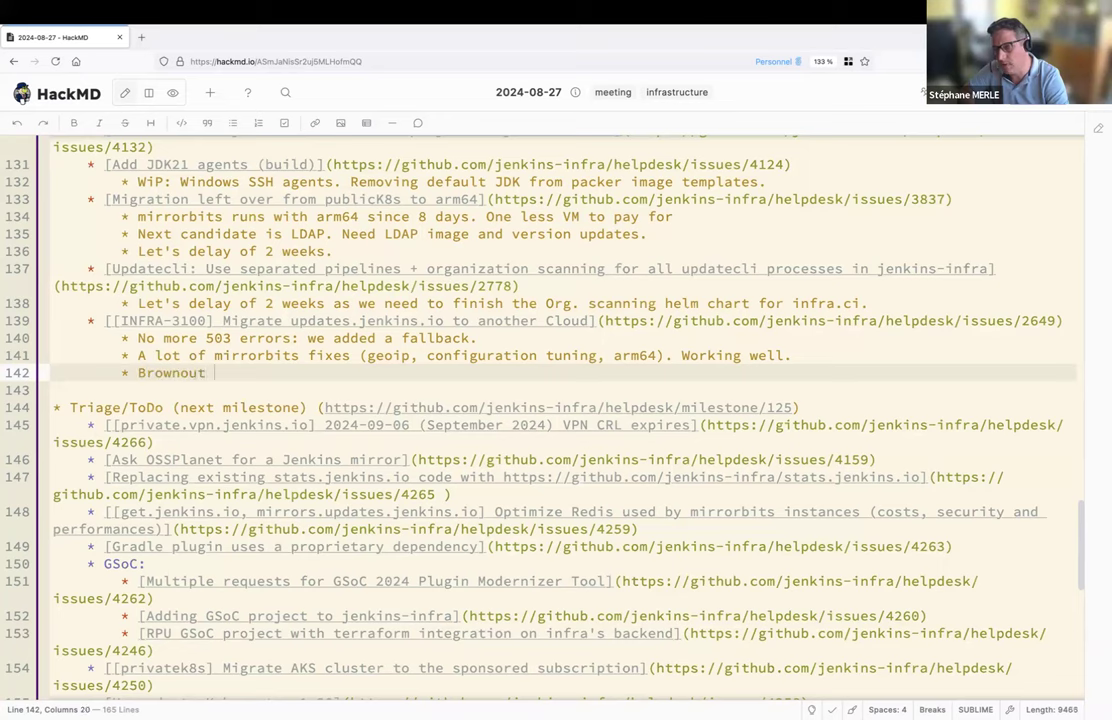
pyautogui.press('BackSpace')
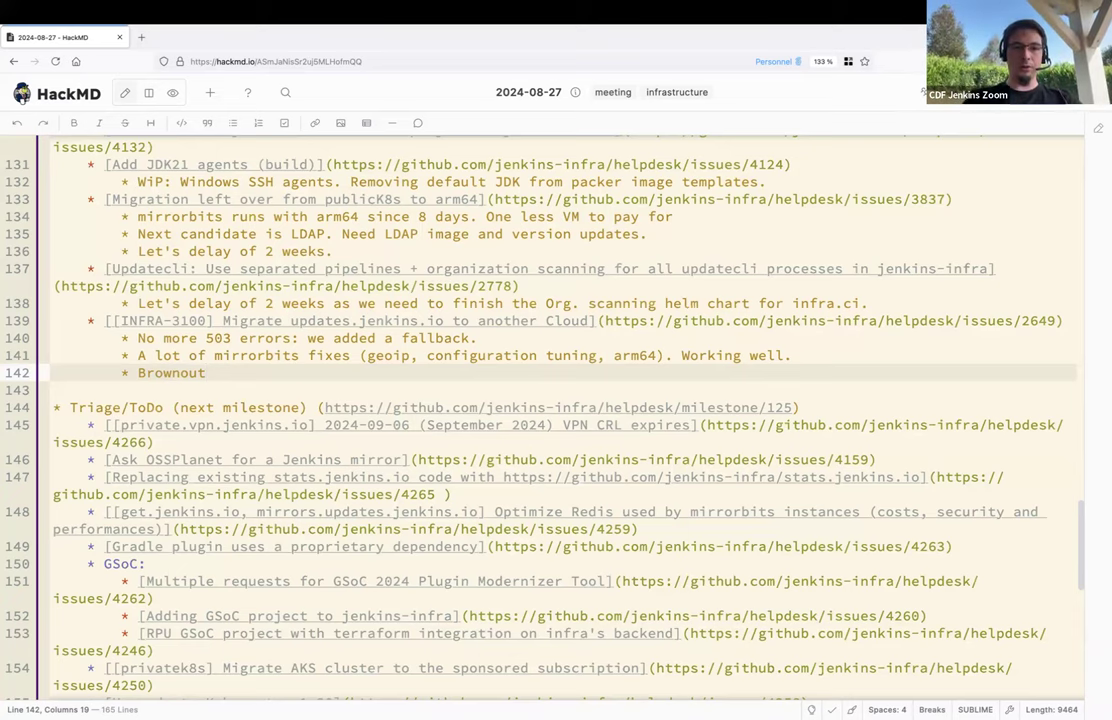
# Step: Insert the note "Public ACP removed from cluster: we have space for network peaks now!" between the mirrorbits fixes and Brownout notes
pyautogui.click(793, 355)
pyautogui.press('Return')
pyautogui.write('ACP')
pyautogui.hotkey('alt', 'Left')
pyautogui.write('Public')
pyautogui.press('End')
pyautogui.write('removed from cl')
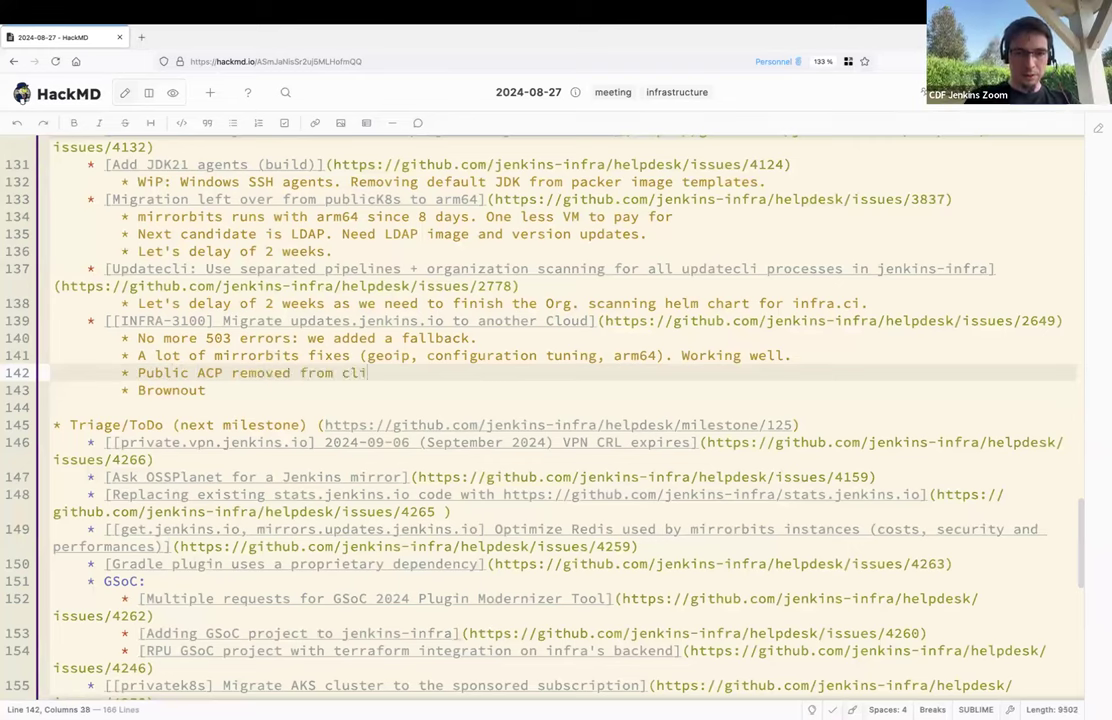
pyautogui.write('uster: we hav')
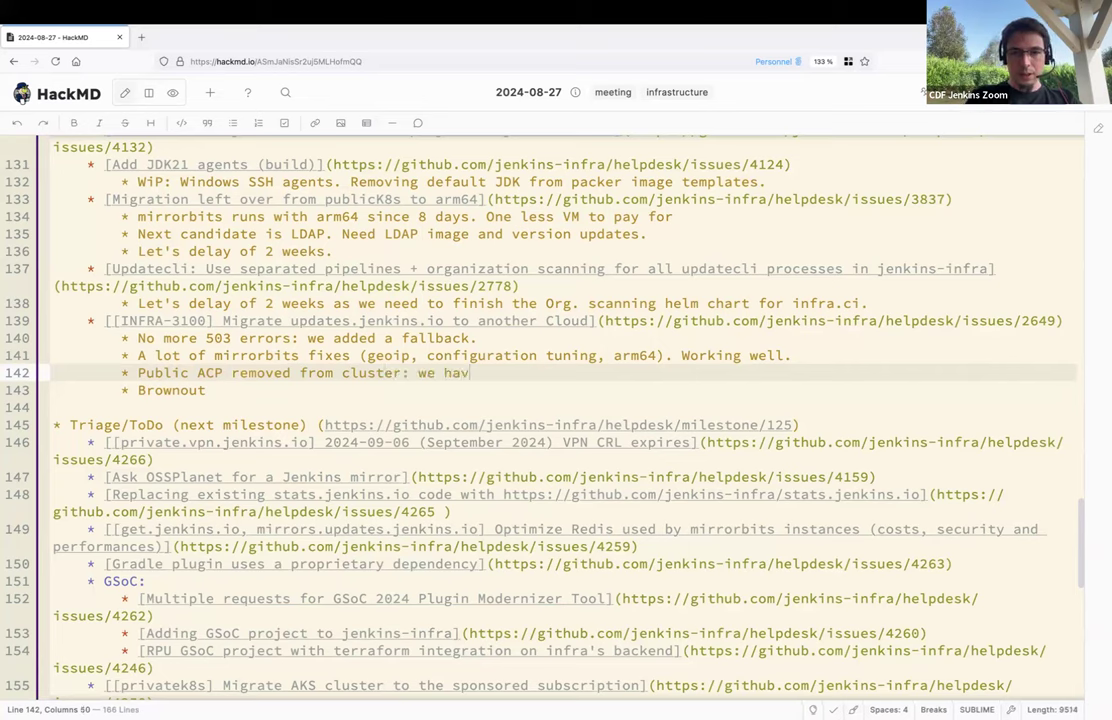
pyautogui.write('e space for net')
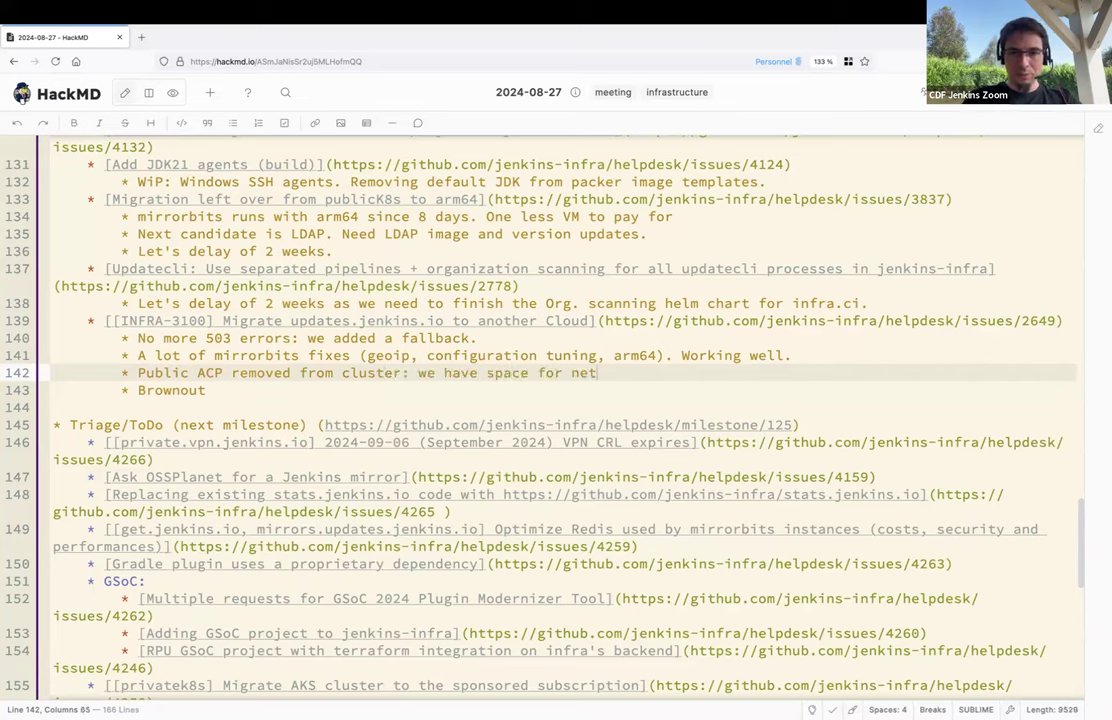
pyautogui.write('work peaks now!')
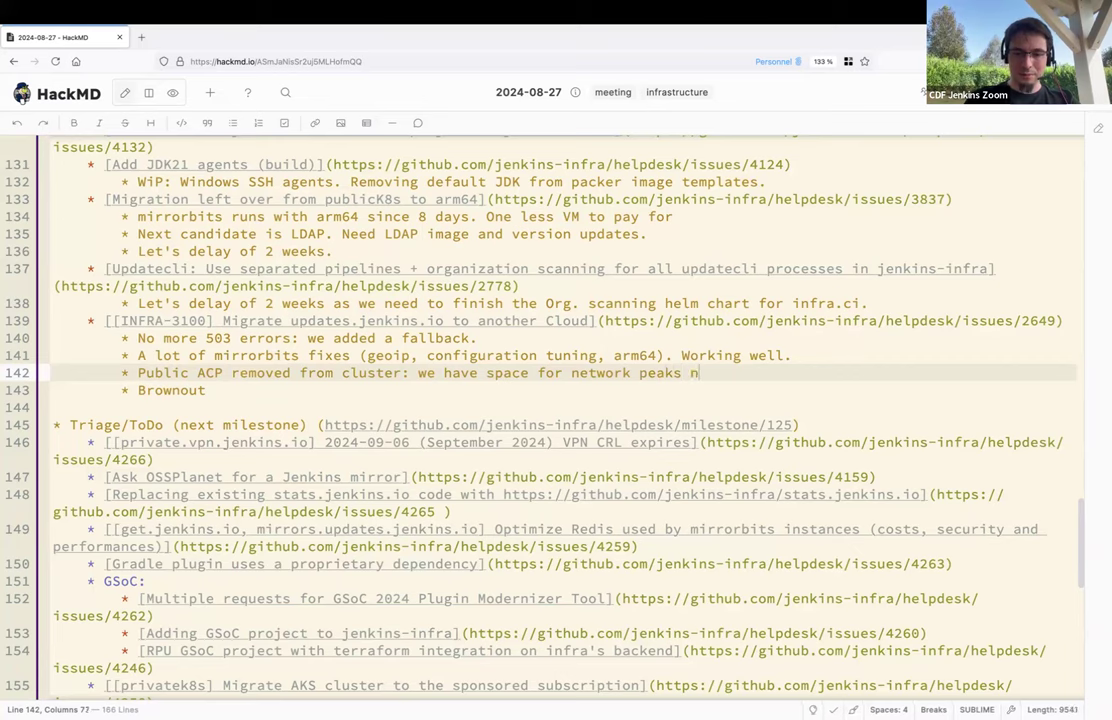
# Step: Extend the Brownout note with ": proposal 1 hour this Friday => mailings, blog post, status, IMs."
pyautogui.click(207, 390)
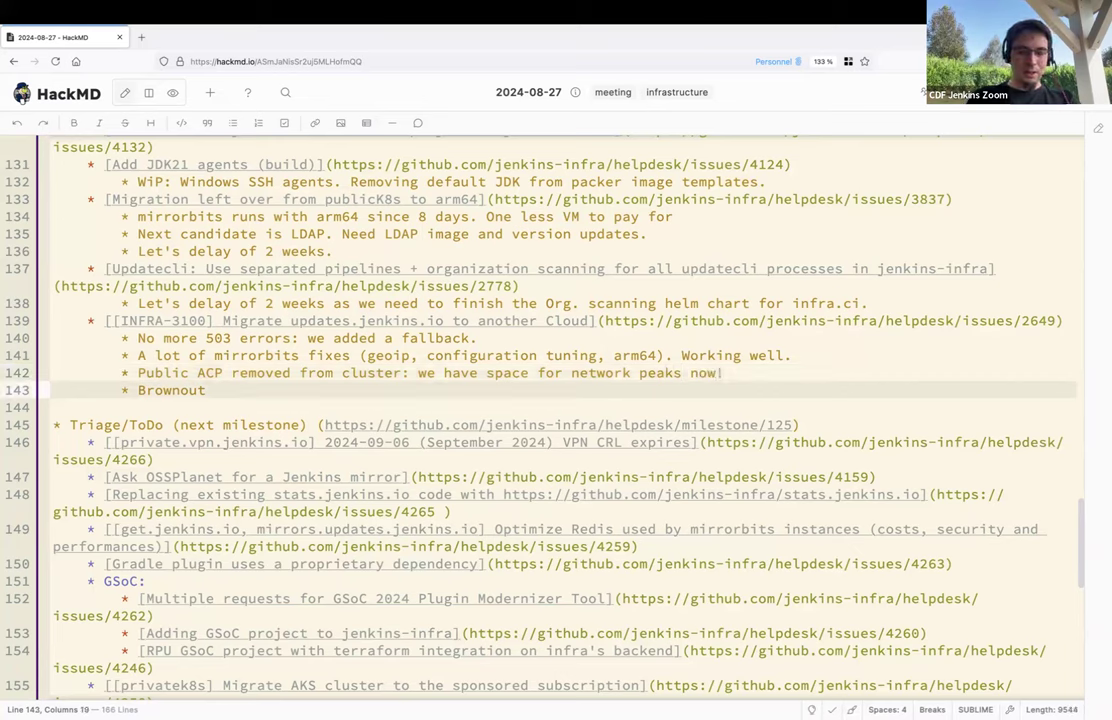
pyautogui.write(': proposal 1 hour this Friday')
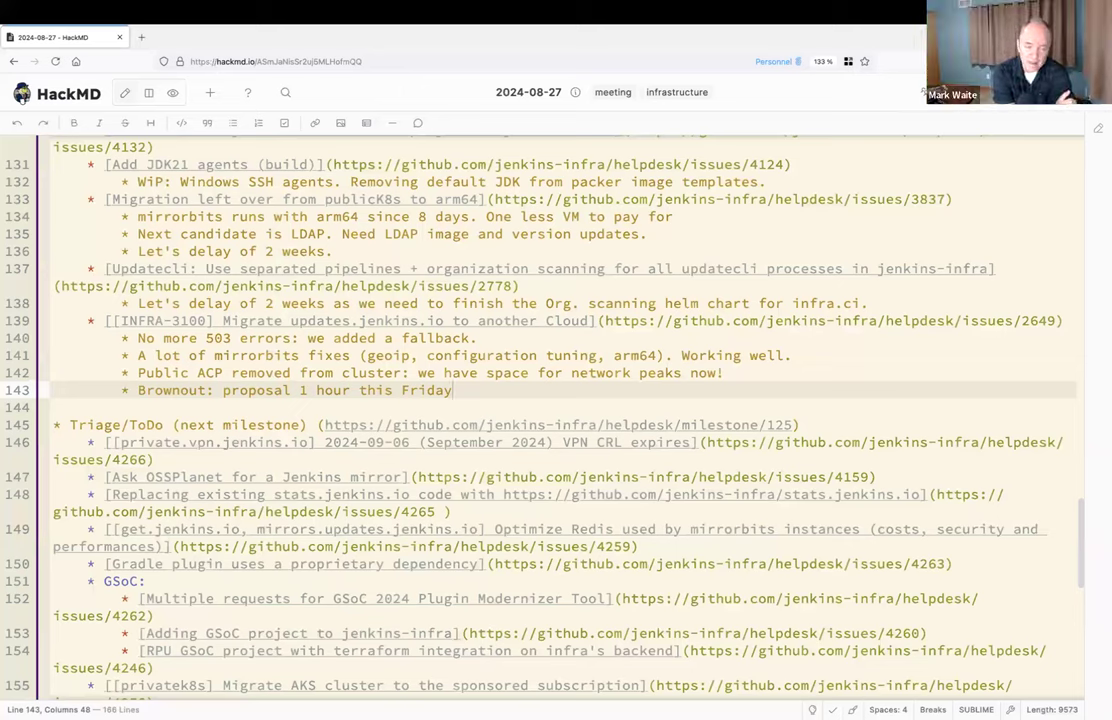
pyautogui.write('=> @')
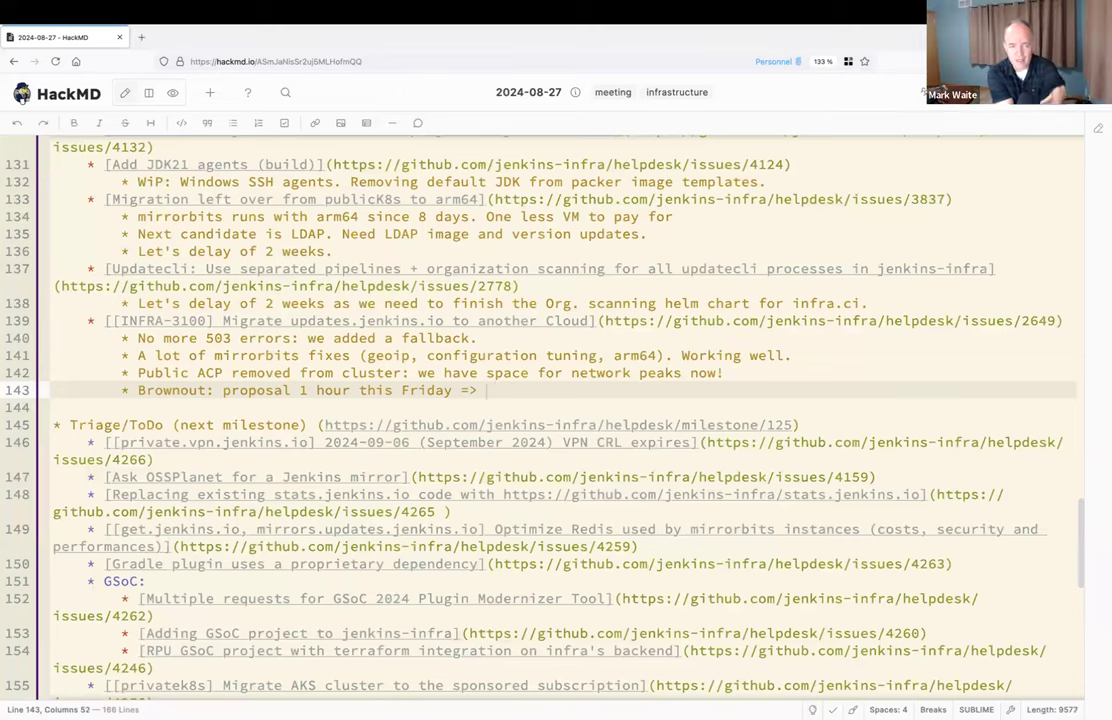
pyautogui.press('Escape')
pyautogui.press('BackSpace')
pyautogui.write('mailings, blog')
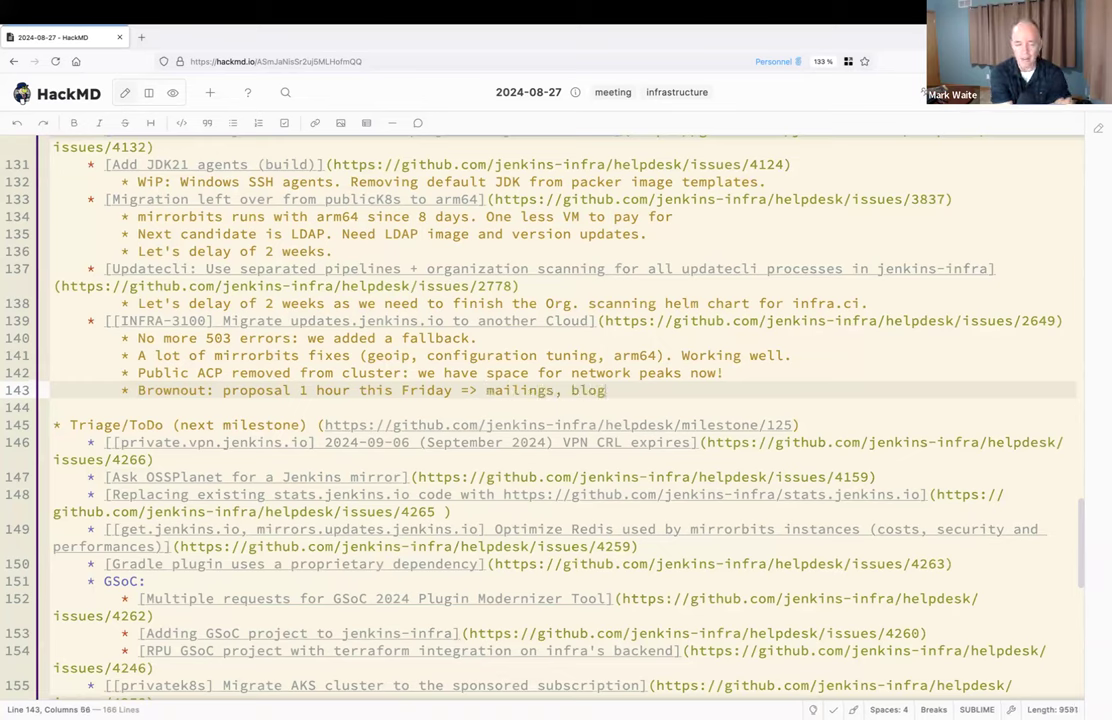
pyautogui.write(' post, status')
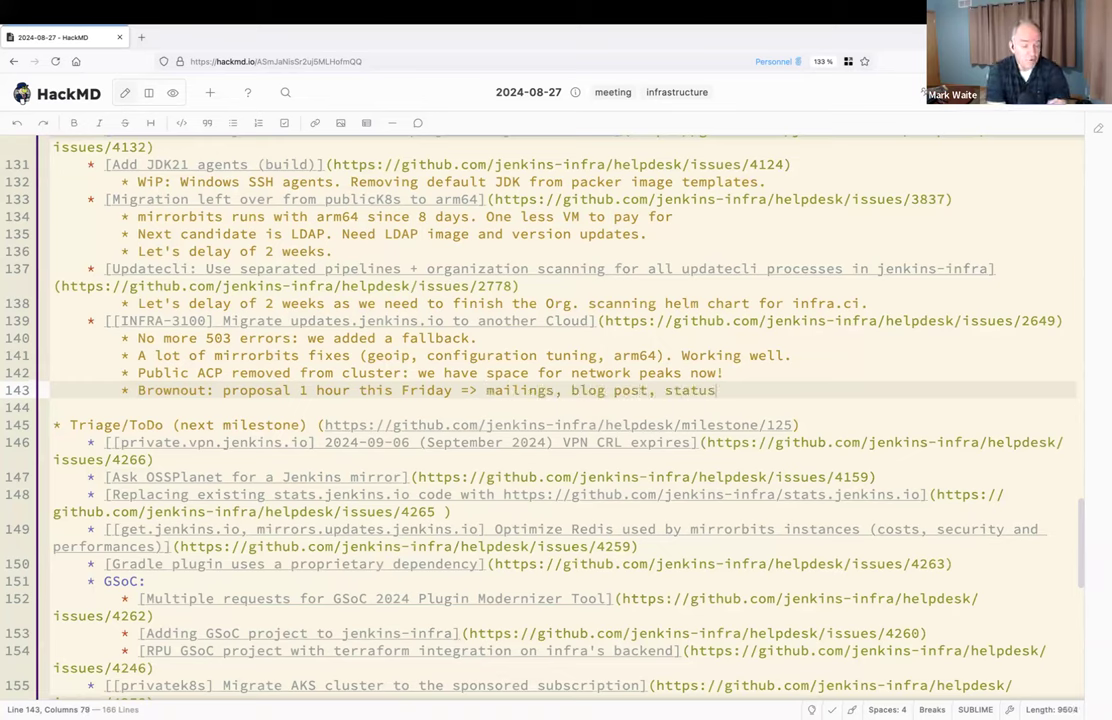
pyautogui.write(', IMs.')
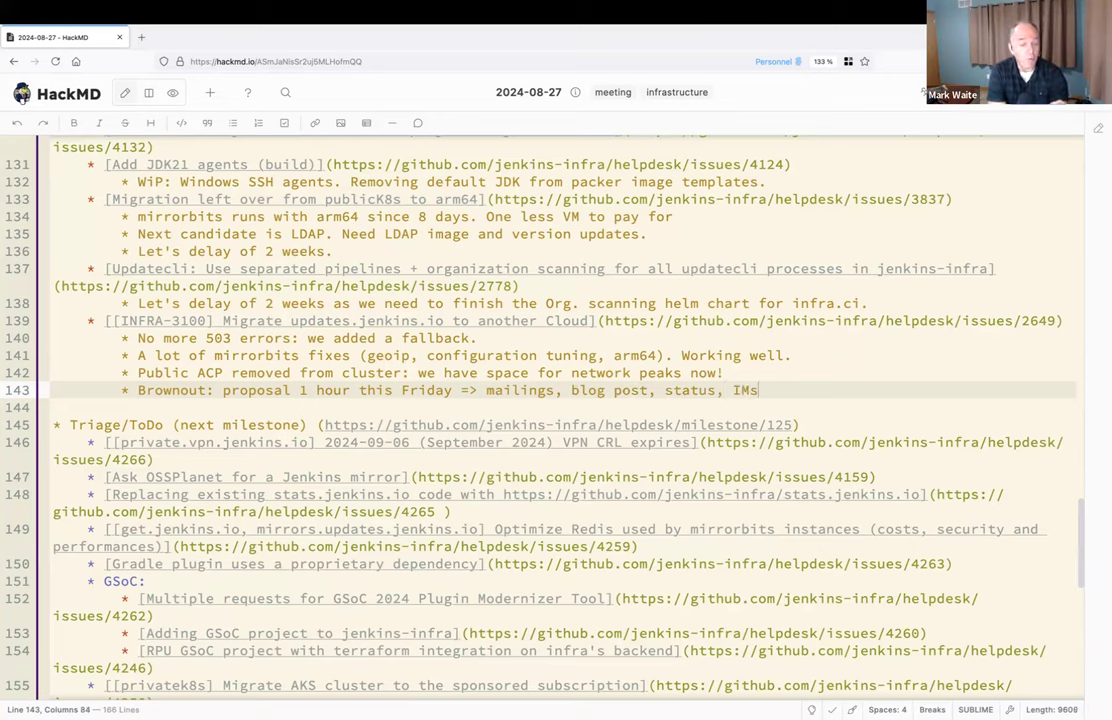
# Step: Insert "(08:00am UTC for the first try)" after "this Friday" in the Brownout note
pyautogui.click(462, 390)
pyautogui.write('(')
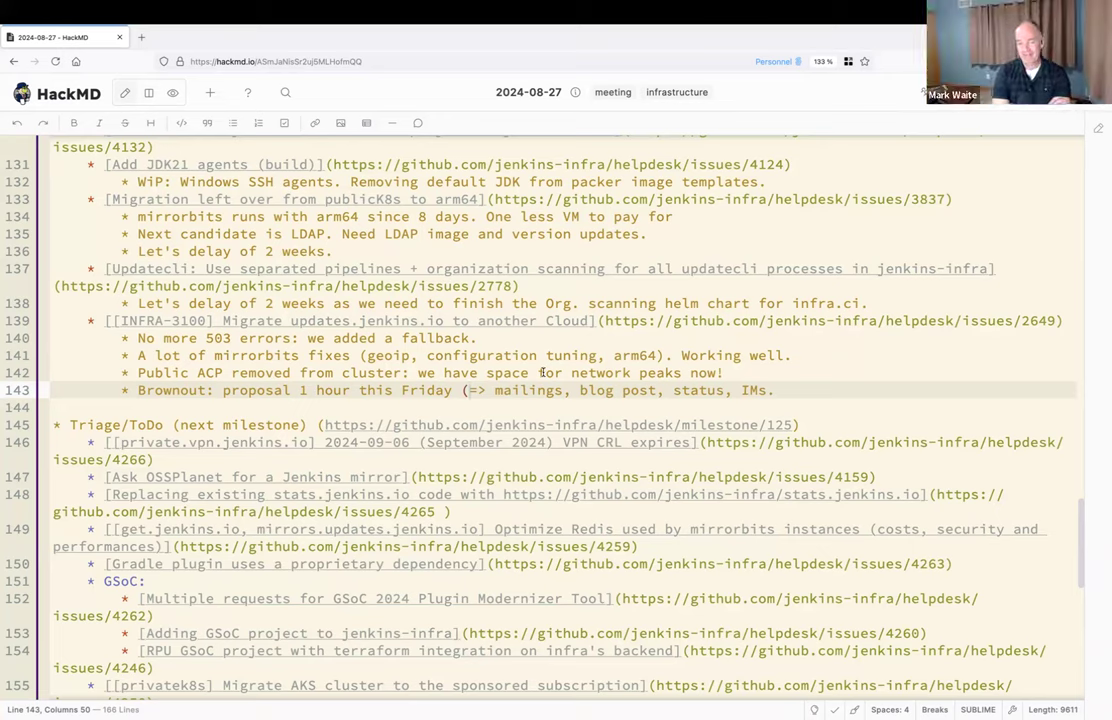
pyautogui.write(')')
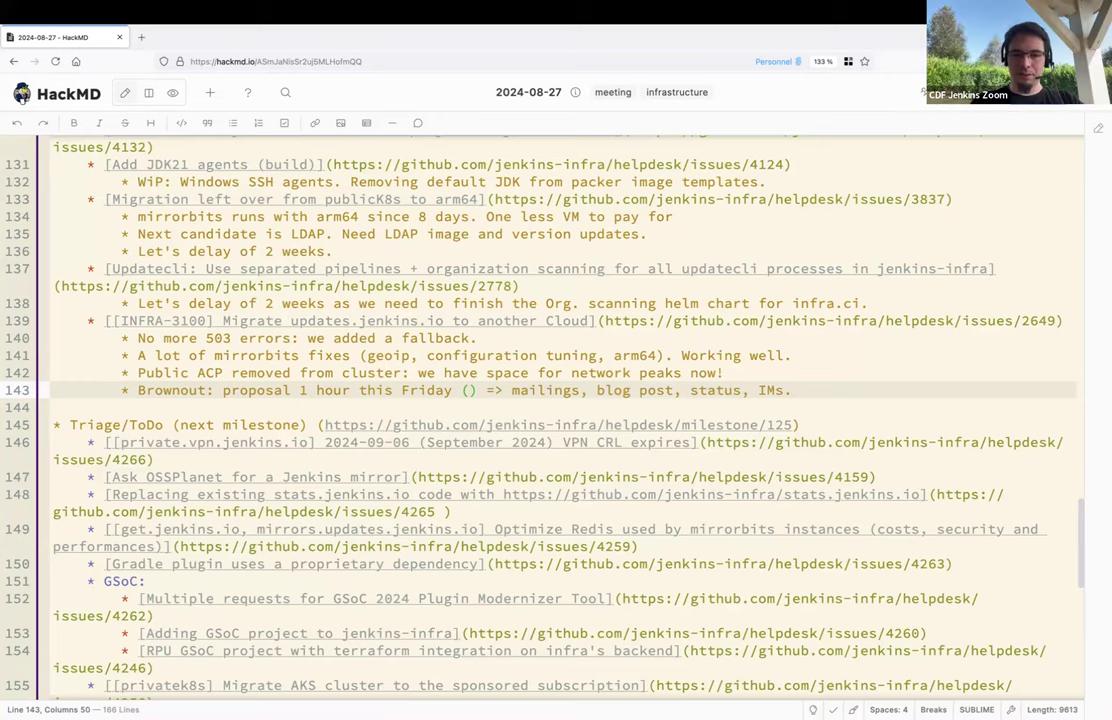
pyautogui.write('08:00am U')
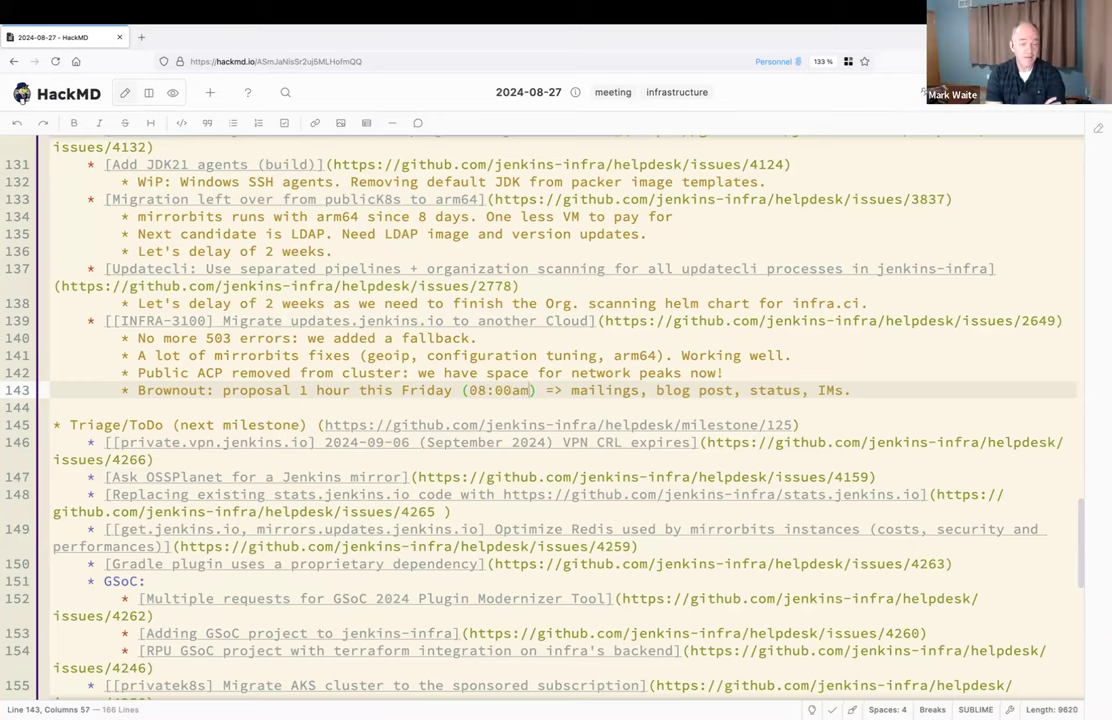
pyautogui.write('TC for ')
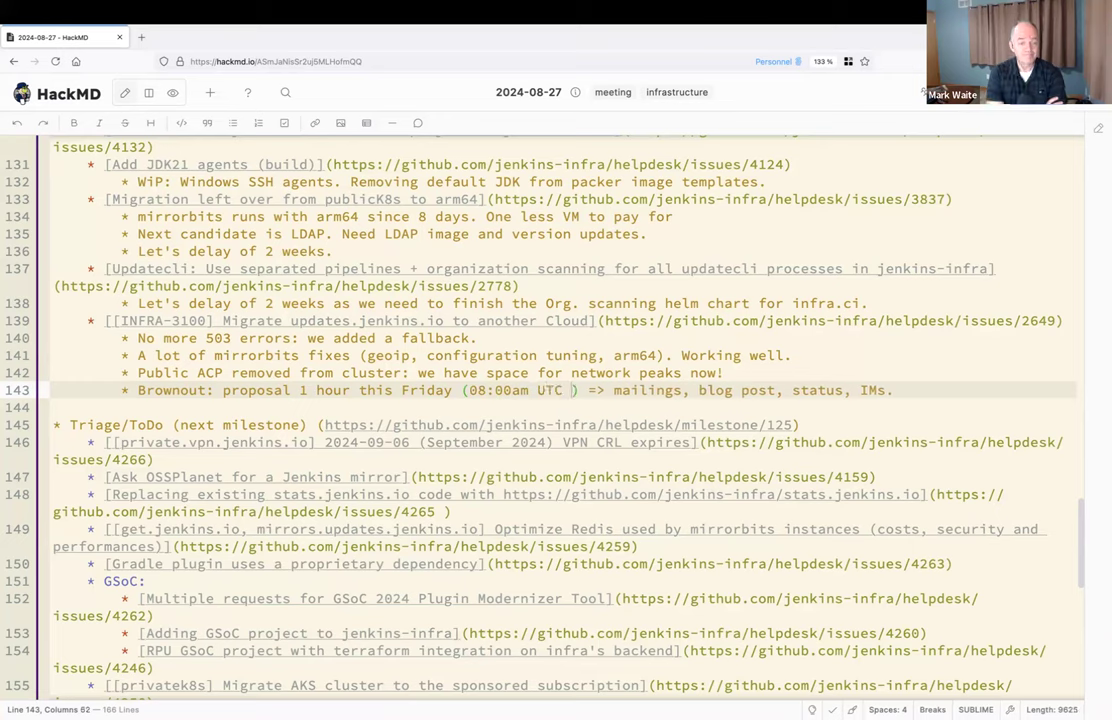
pyautogui.write('the first try')
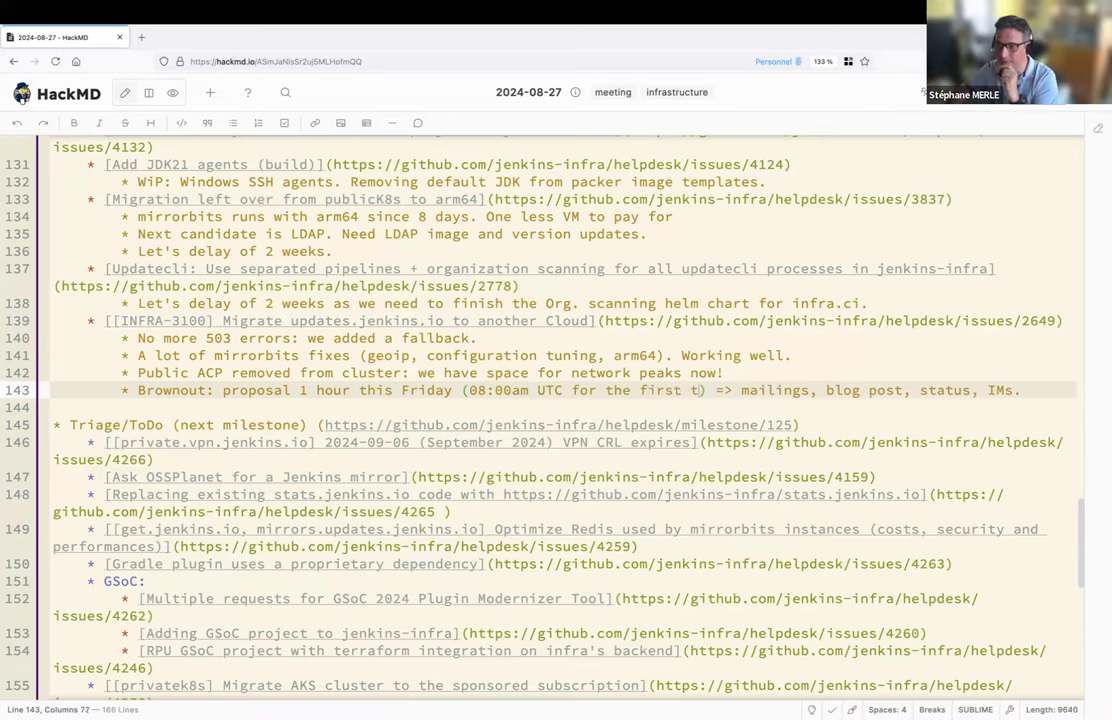
# Step: Split the Brownout note after its colon, moving the proposal text to a nested bullet that starts with a capitalised "Proposal"
pyautogui.press('End')
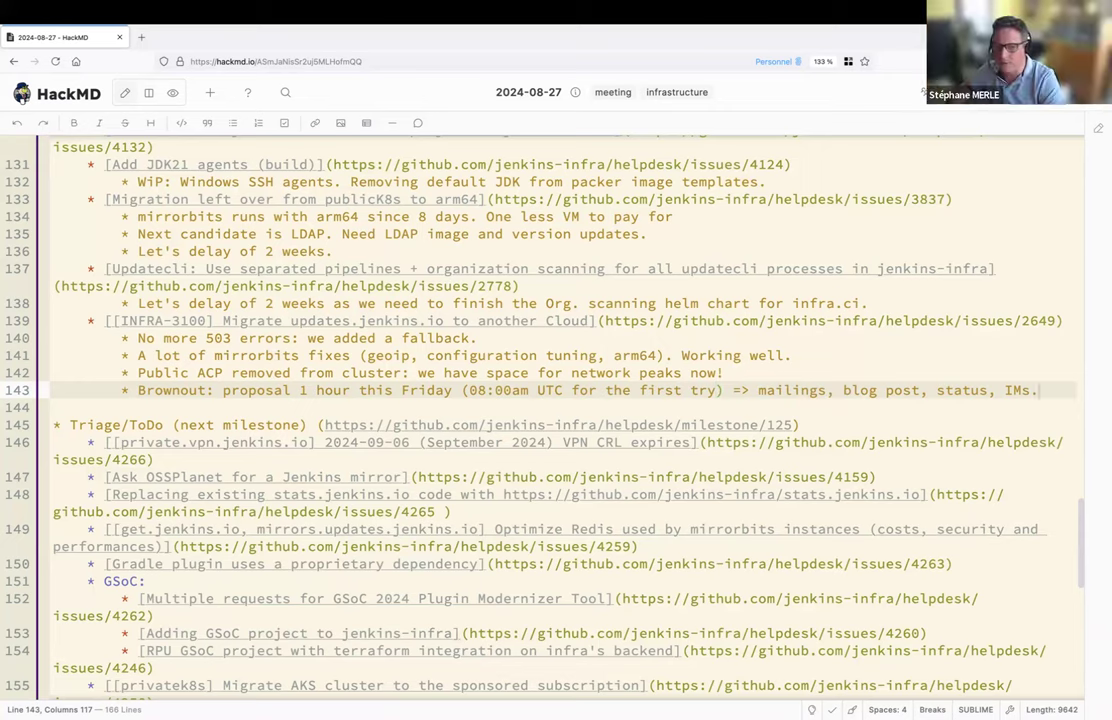
pyautogui.click(526, 391)
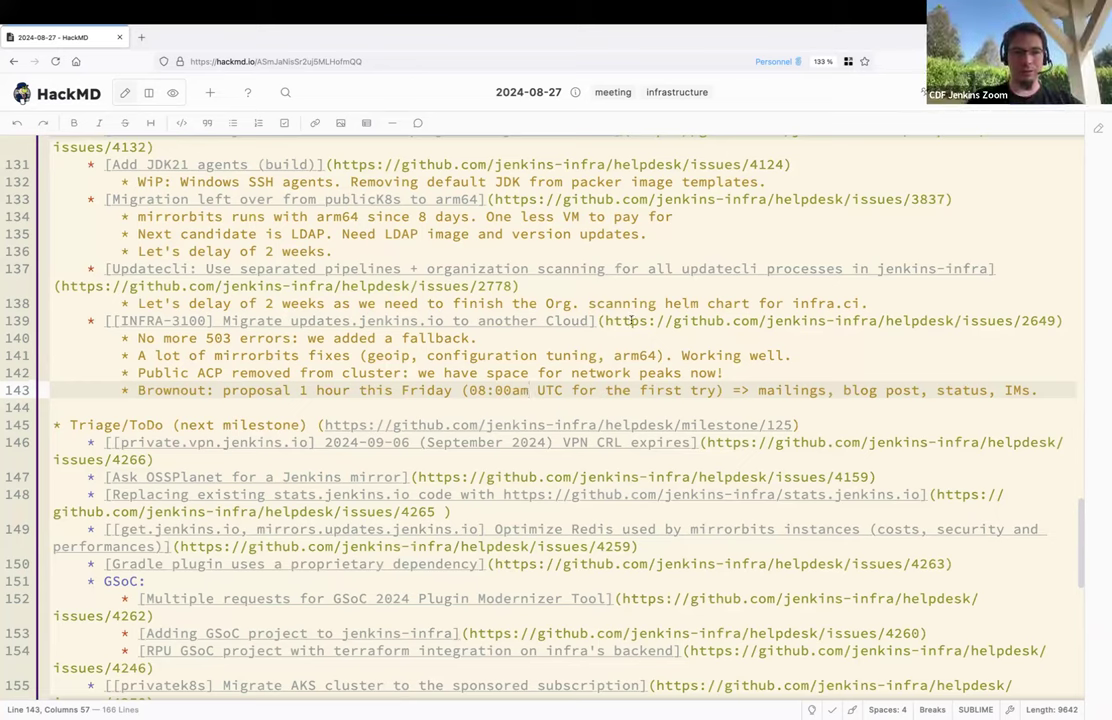
pyautogui.hotkey('ctrl', 'Left')
pyautogui.hotkey('ctrl', 'Left')
pyautogui.hotkey('ctrl', 'Left')
pyautogui.hotkey('ctrl', 'Left')
pyautogui.hotkey('ctrl', 'Left')
pyautogui.hotkey('ctrl', 'Left')
pyautogui.hotkey('ctrl', 'Left')
pyautogui.hotkey('ctrl', 'Left')
pyautogui.hotkey('ctrl', 'Left')
pyautogui.press('Return')
pyautogui.press('Tab')
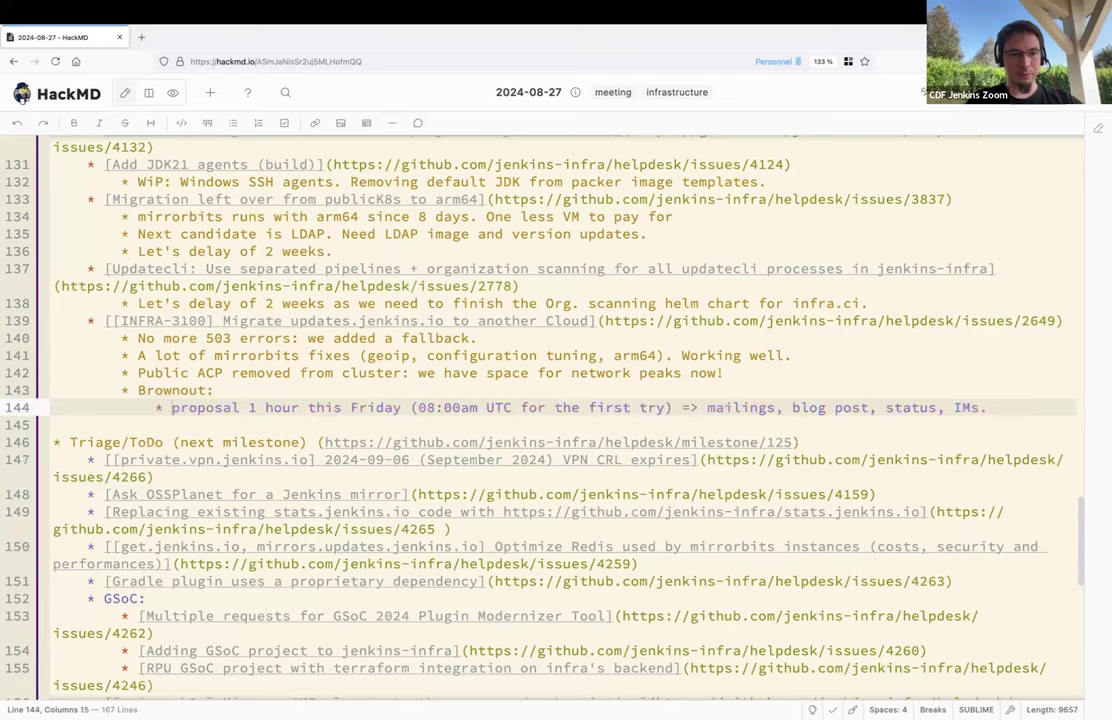
pyautogui.press('Delete')
pyautogui.write('P')
pyautogui.press('End')
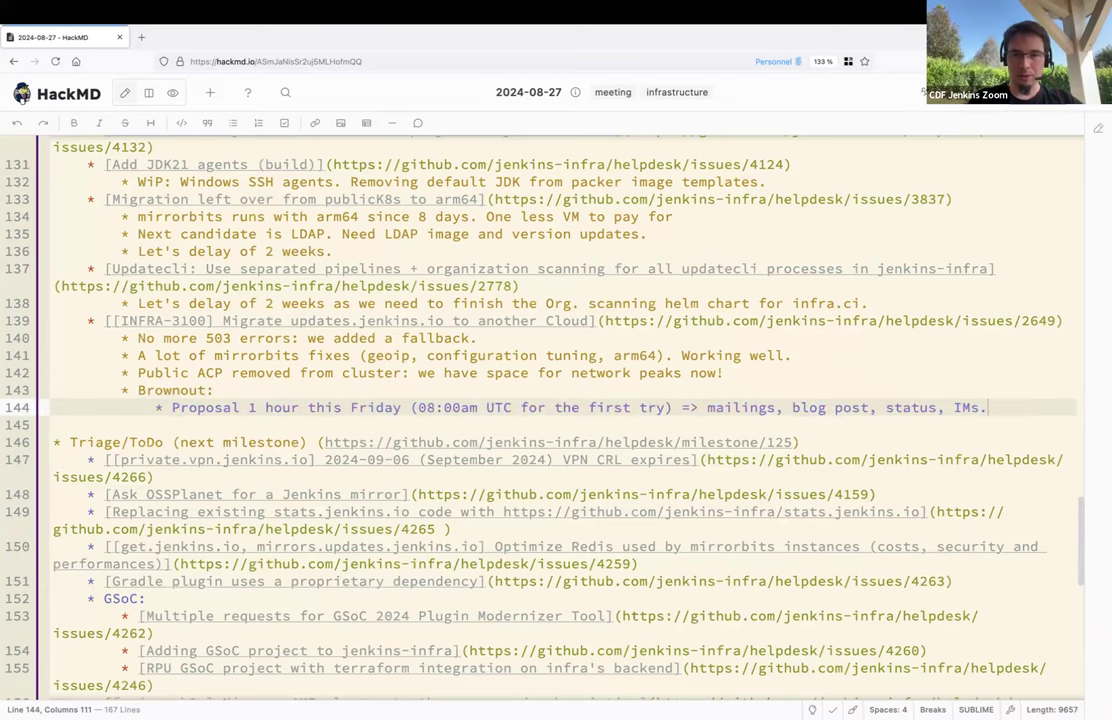
# Step: Add the nested Brownout bullet "Idea is to have a 2nd of 1 hour with US next week"
pyautogui.press('Return')
pyautogui.write('Idea is to ')
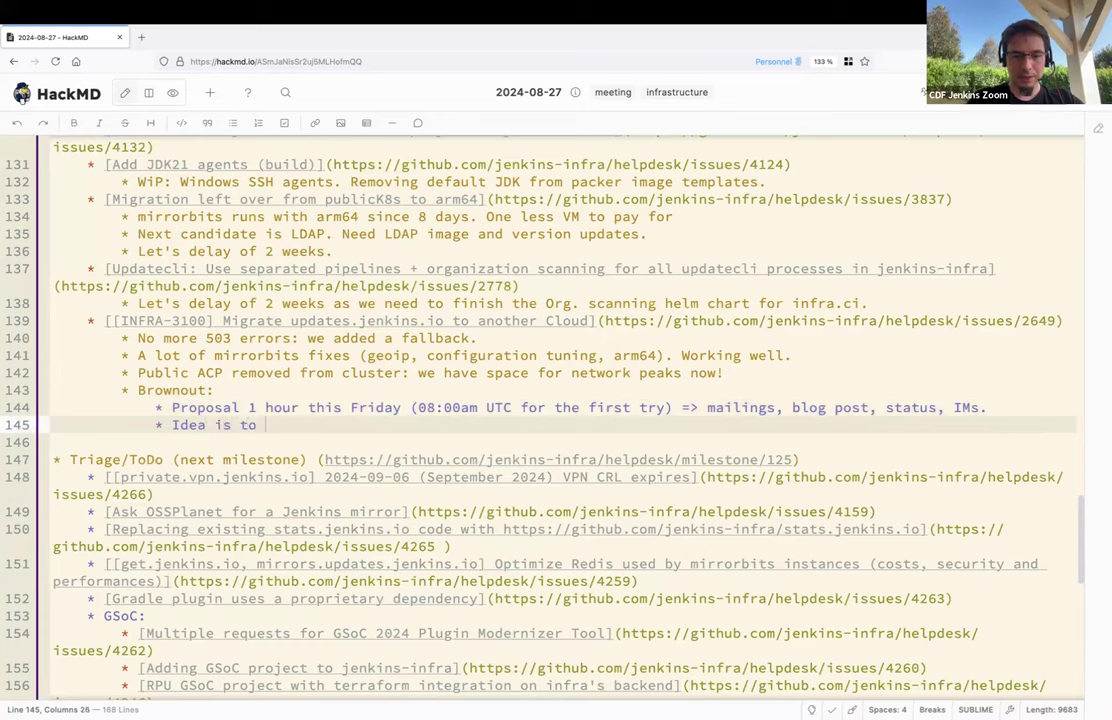
pyautogui.write('have a 2nd')
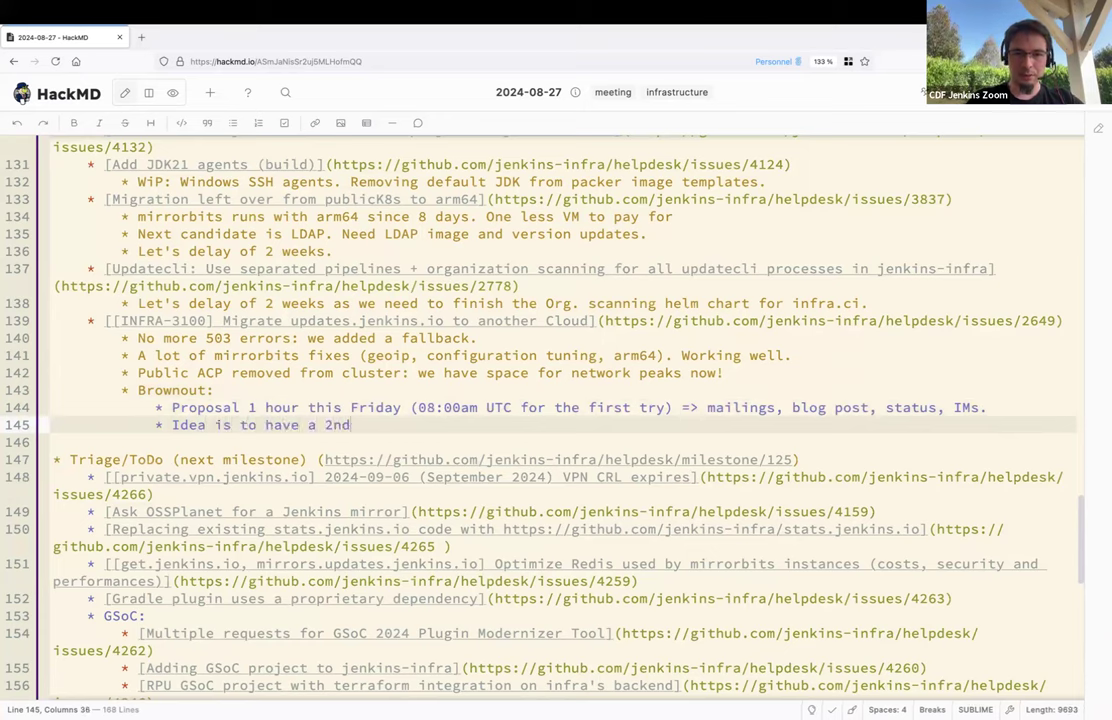
pyautogui.write(' of 1 hour ')
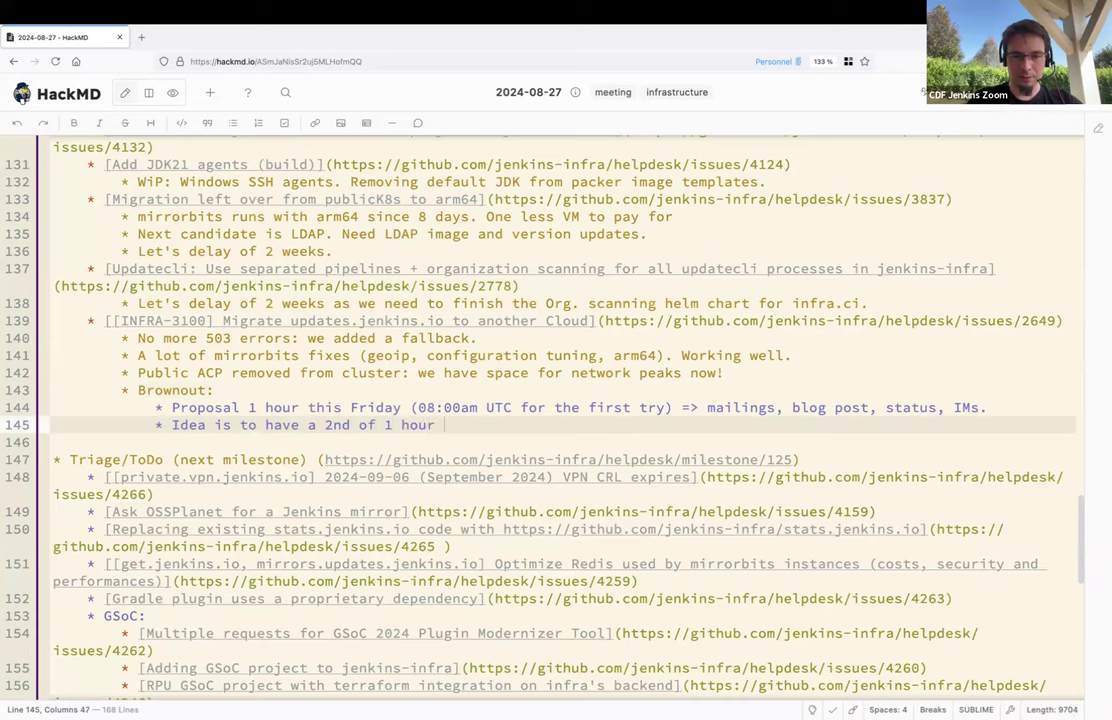
pyautogui.write('with US nex')
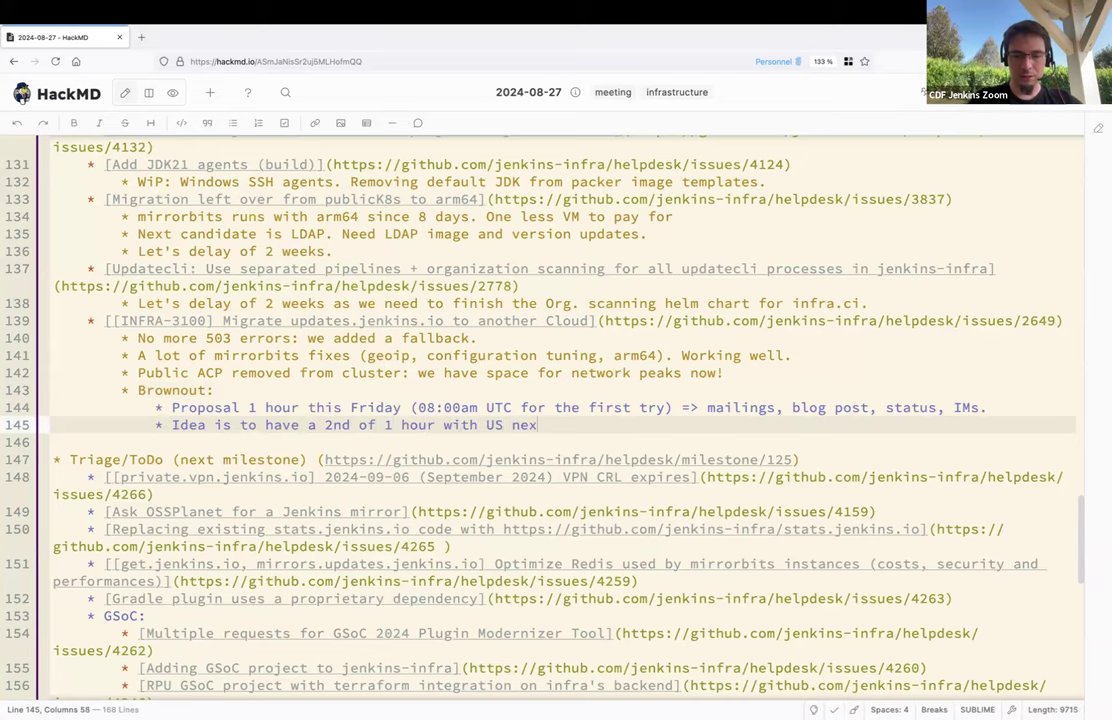
pyautogui.write('t week')
# Step: Add a third nested Brownout bullet reading "Then 1 full day brownout"
pyautogui.press('Return')
pyautogui.write('THen ')
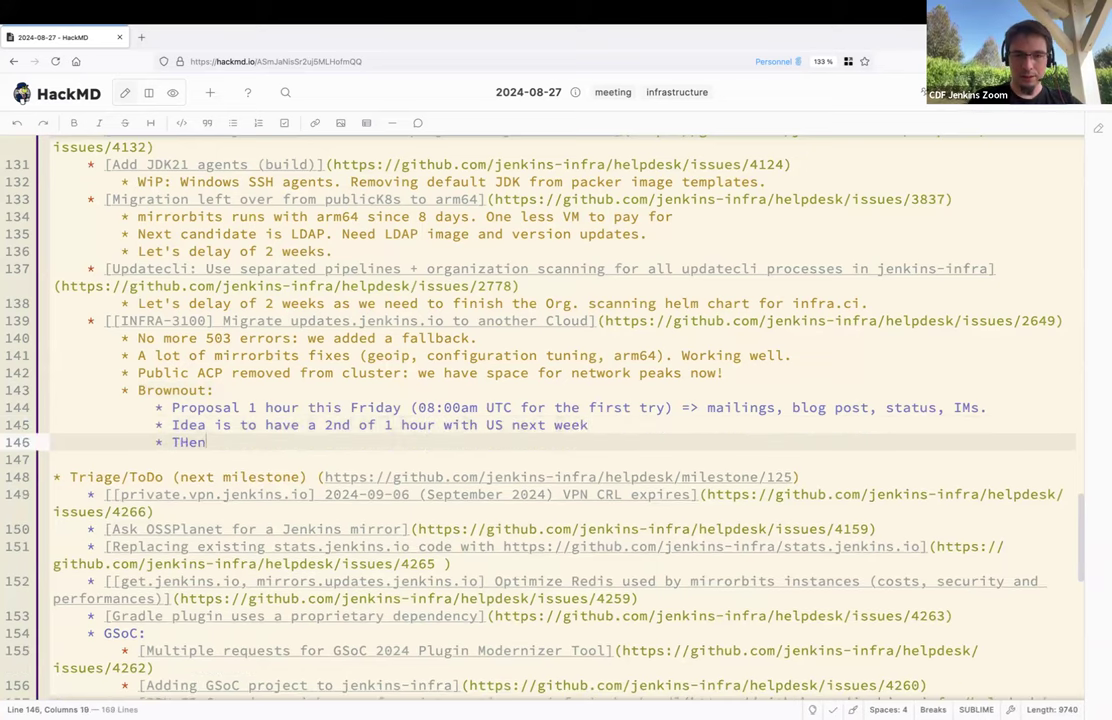
pyautogui.write('1 full ')
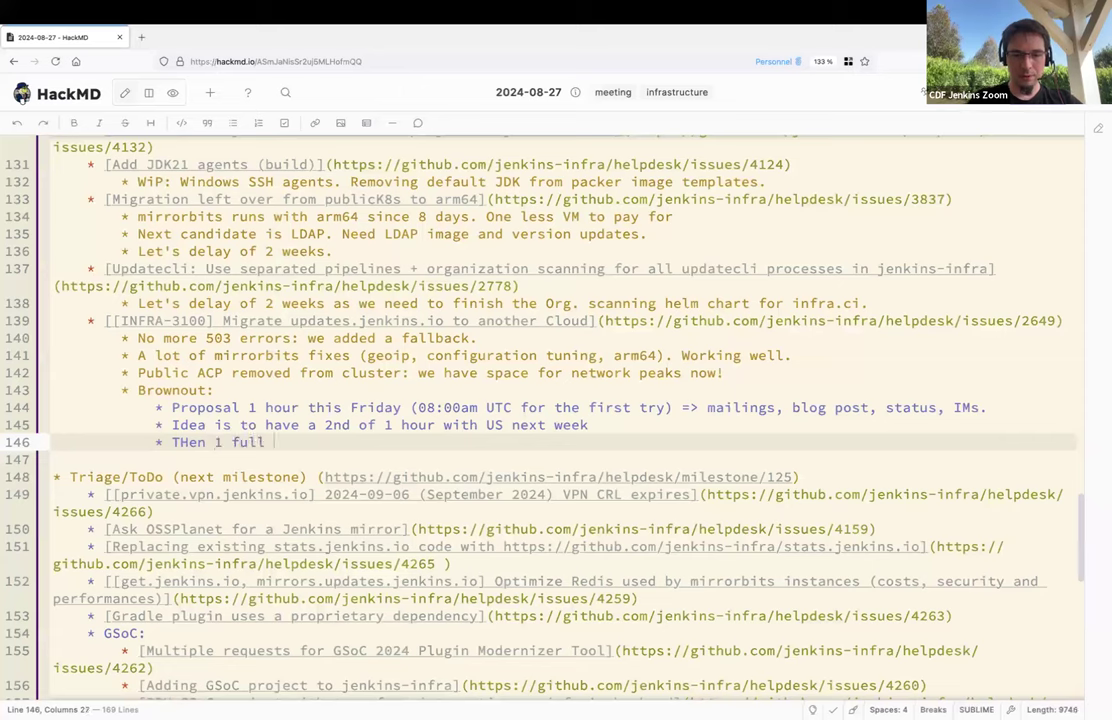
pyautogui.write('day bro')
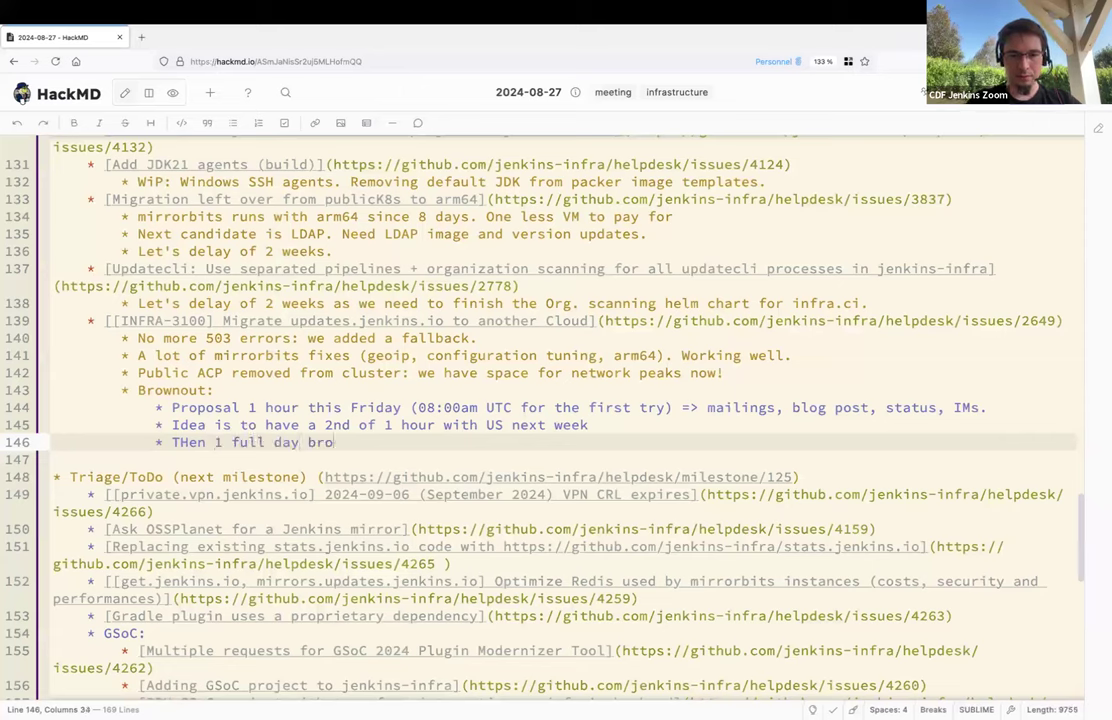
pyautogui.write('wnout')
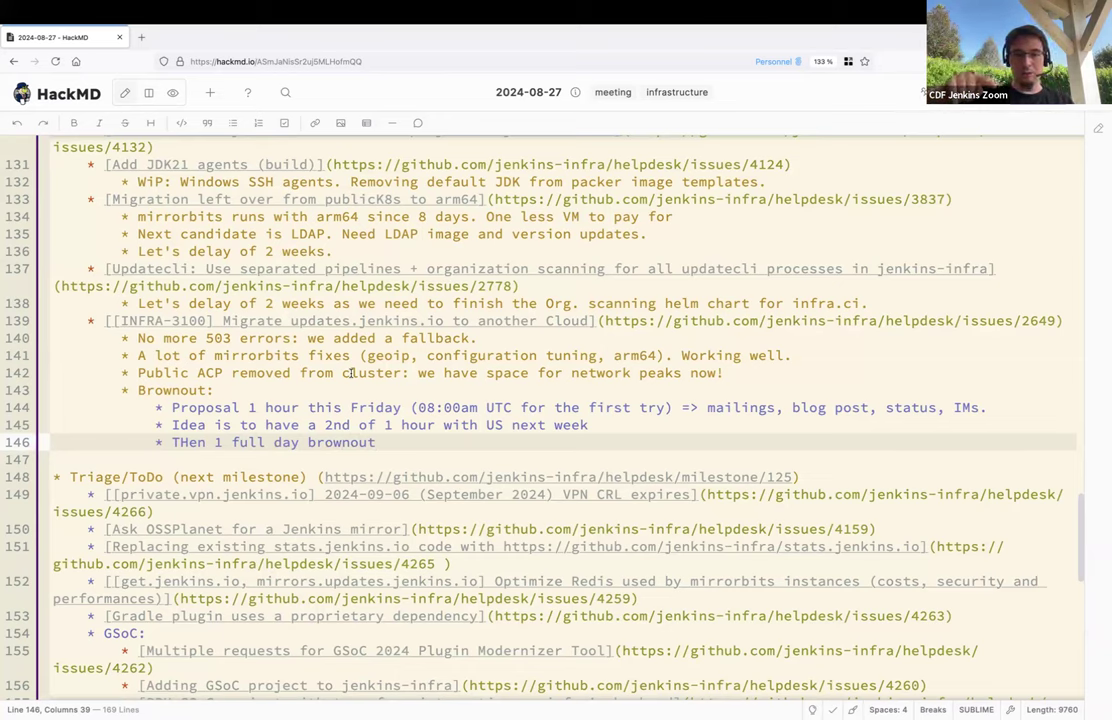
pyautogui.click(186, 442)
pyautogui.press('BackSpace')
pyautogui.write('h')
# Step: Start a new note "Performance improvement" below the Brownout bullets, at the same level as the Brownout note
pyautogui.scroll(-1, 345, 392)
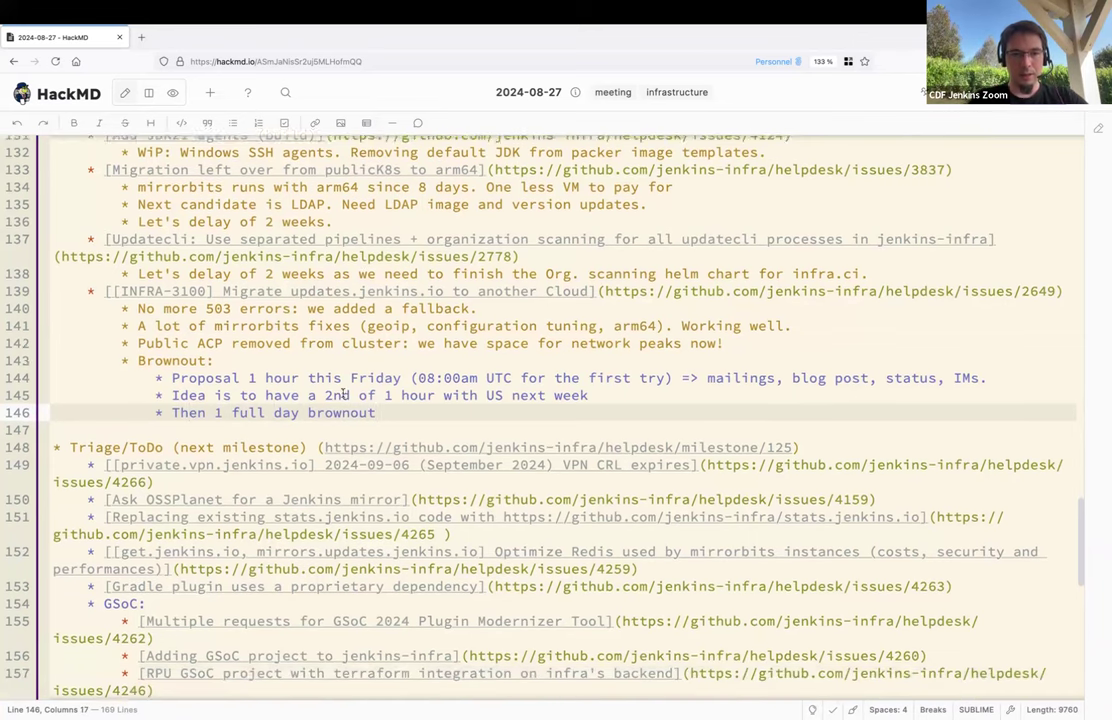
pyautogui.click(425, 409)
pyautogui.press('Return')
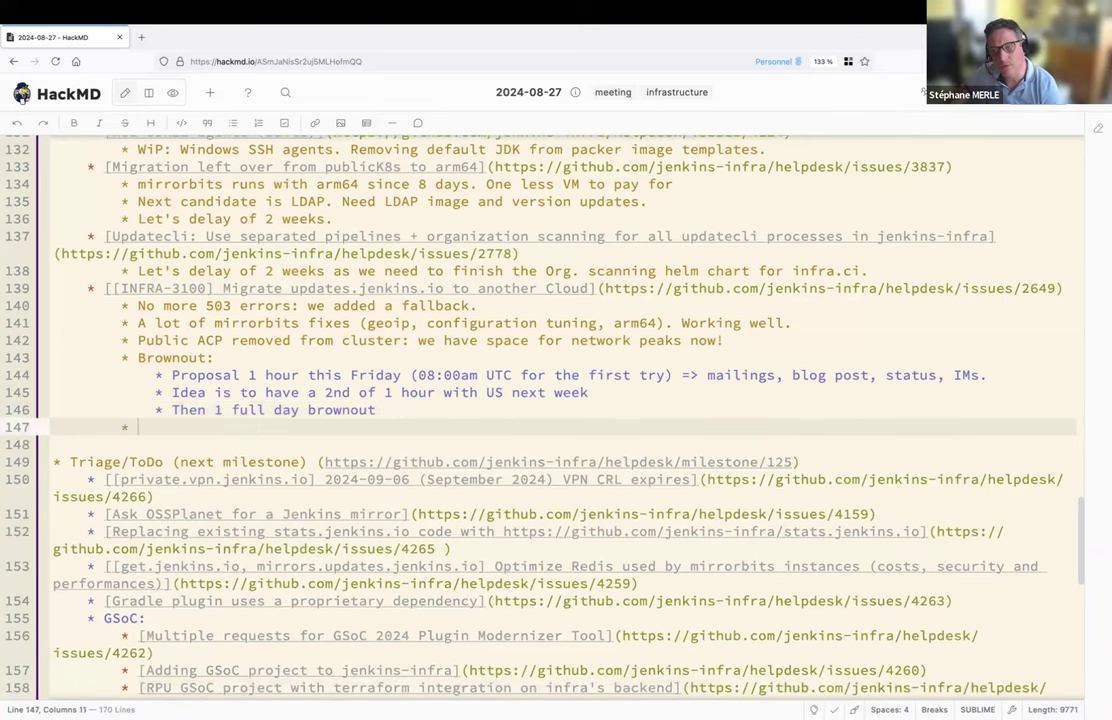
pyautogui.write('Performanc')
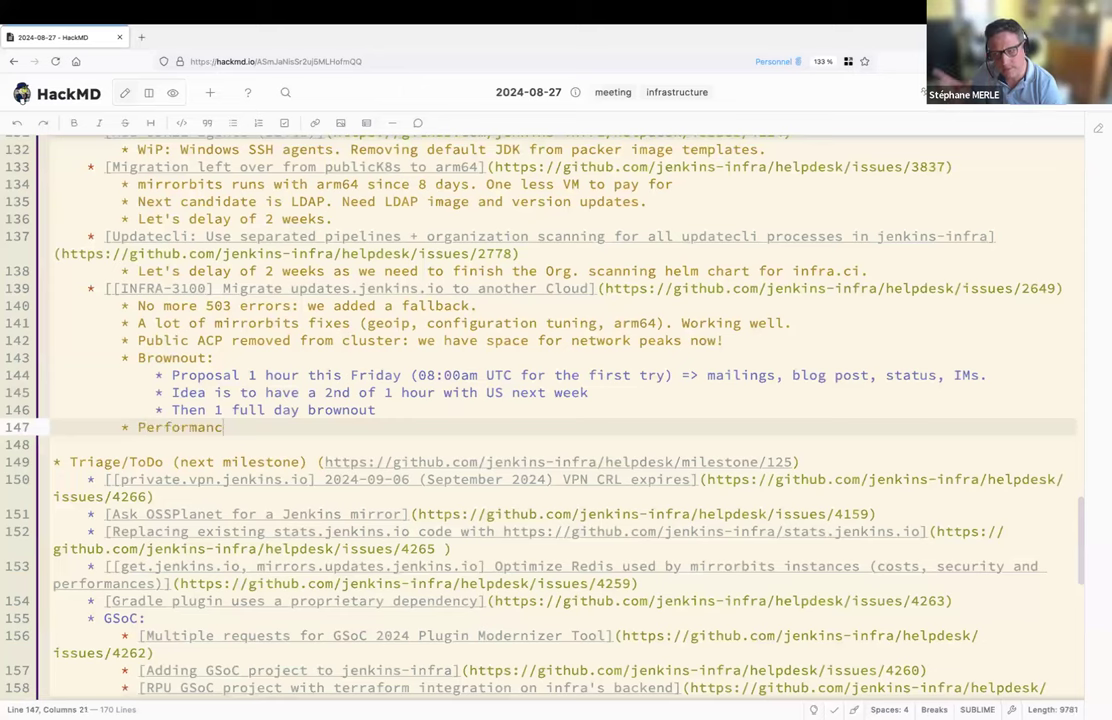
pyautogui.write('e improve')
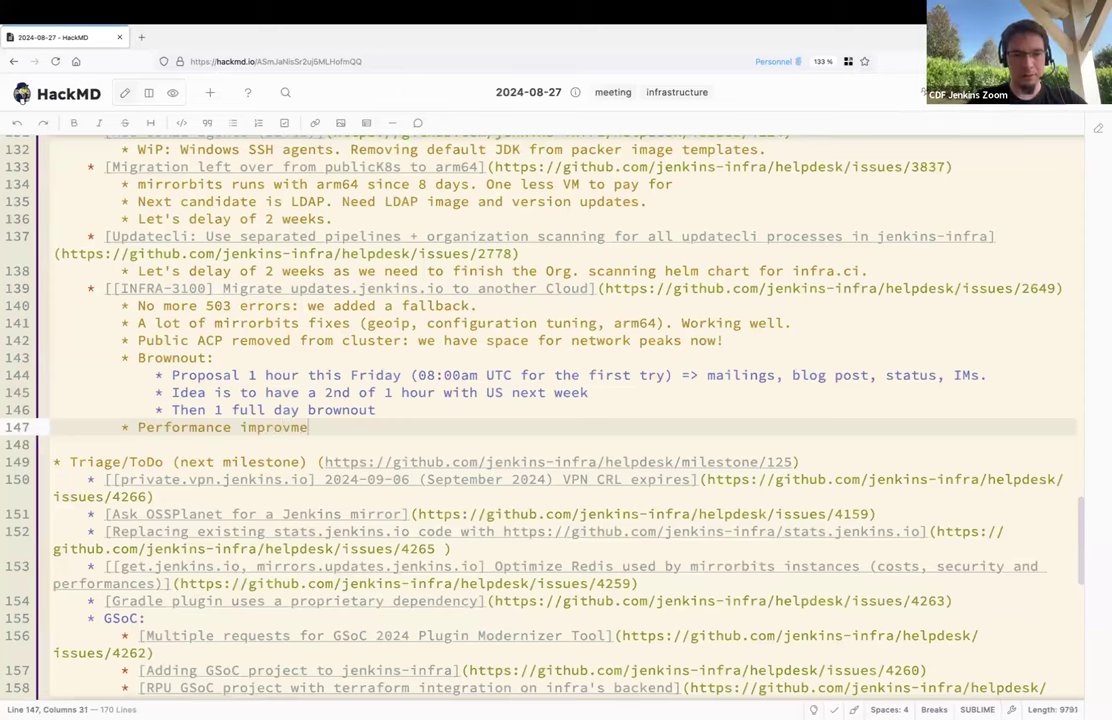
pyautogui.press('BackSpace')
pyautogui.write('ement')
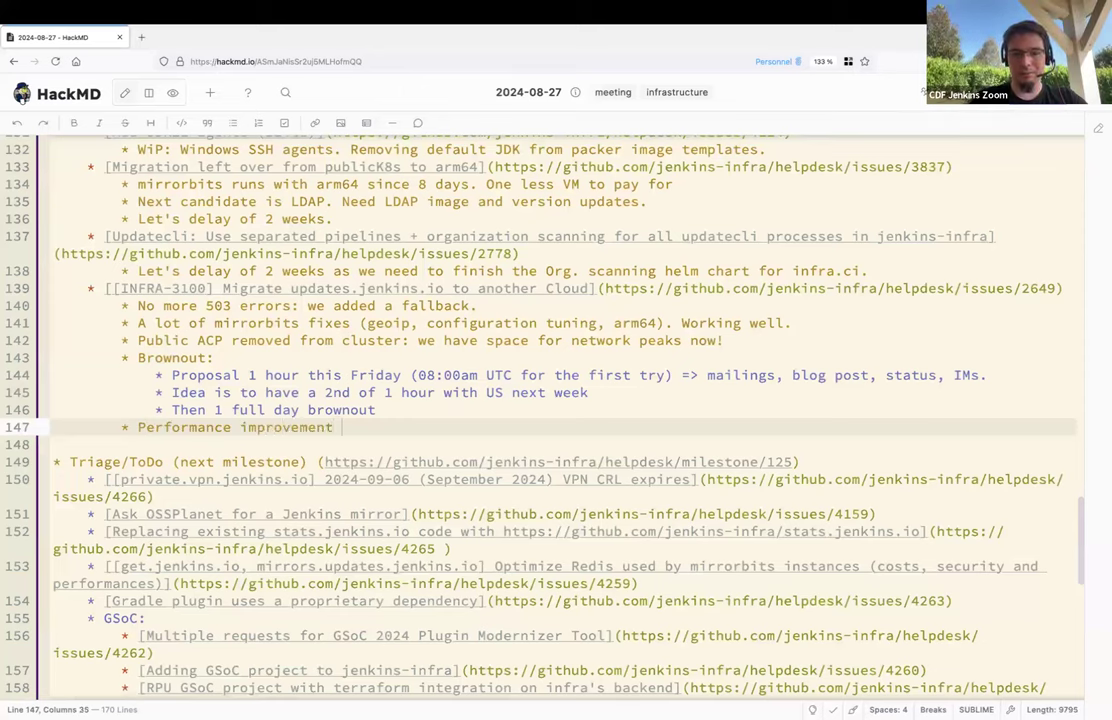
pyautogui.press('XF86MonBrightnessUp')
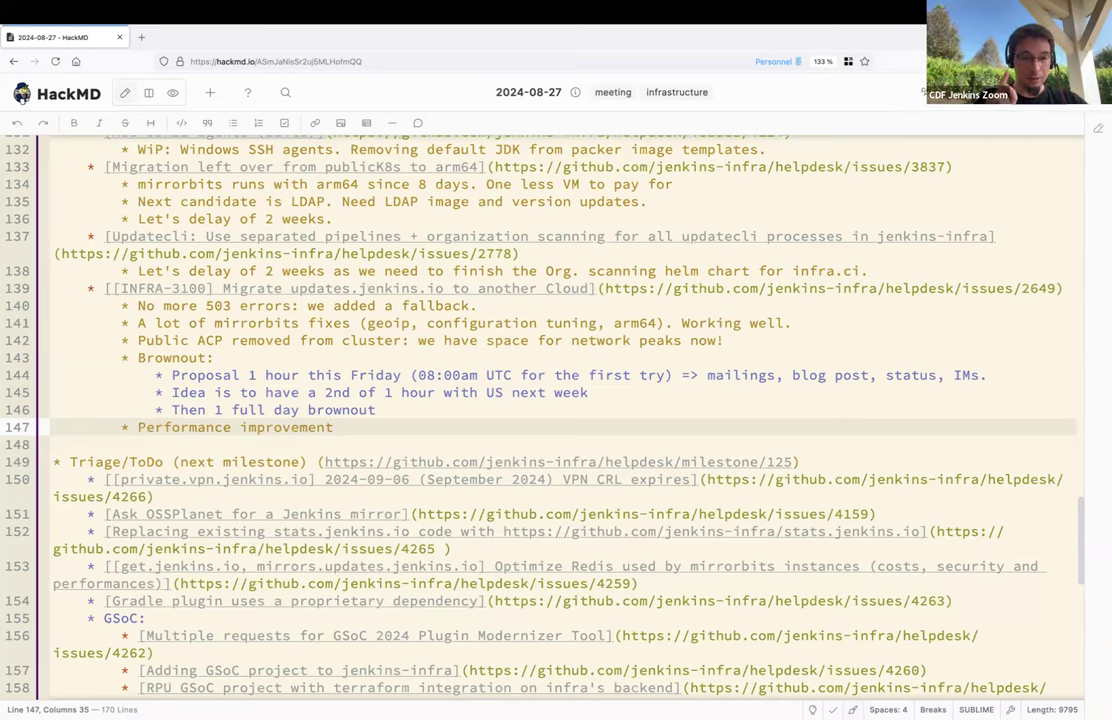
pyautogui.doubleClick(366, 306)
pyautogui.tripleClick(369, 306)
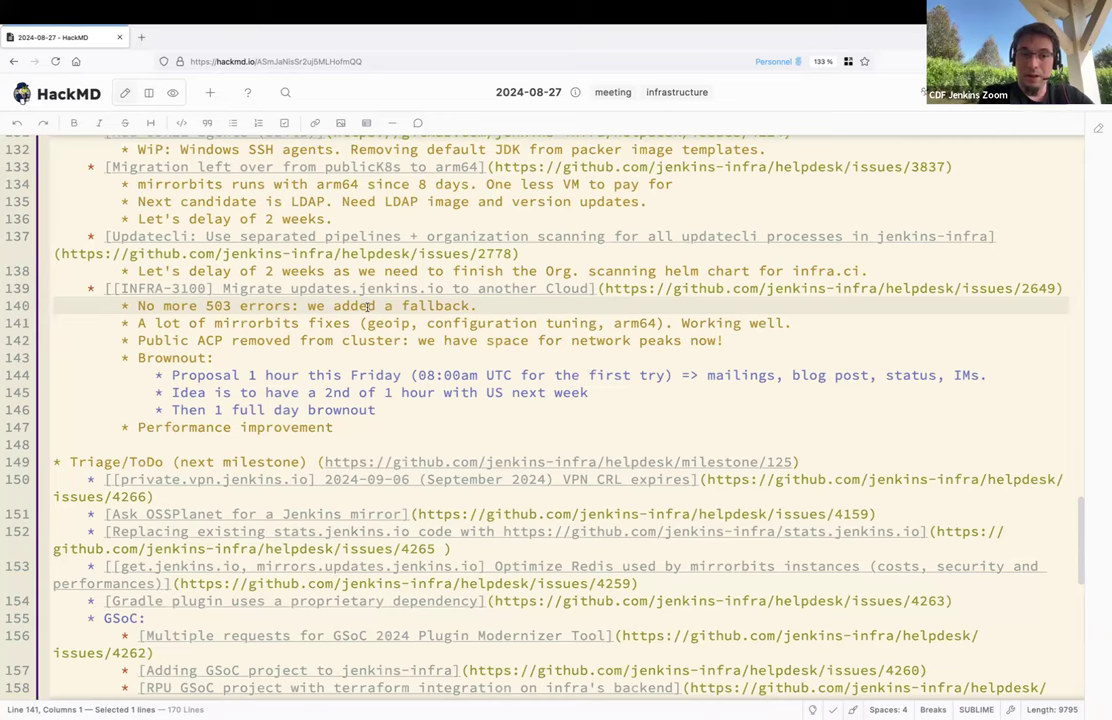
pyautogui.tripleClick(192, 428)
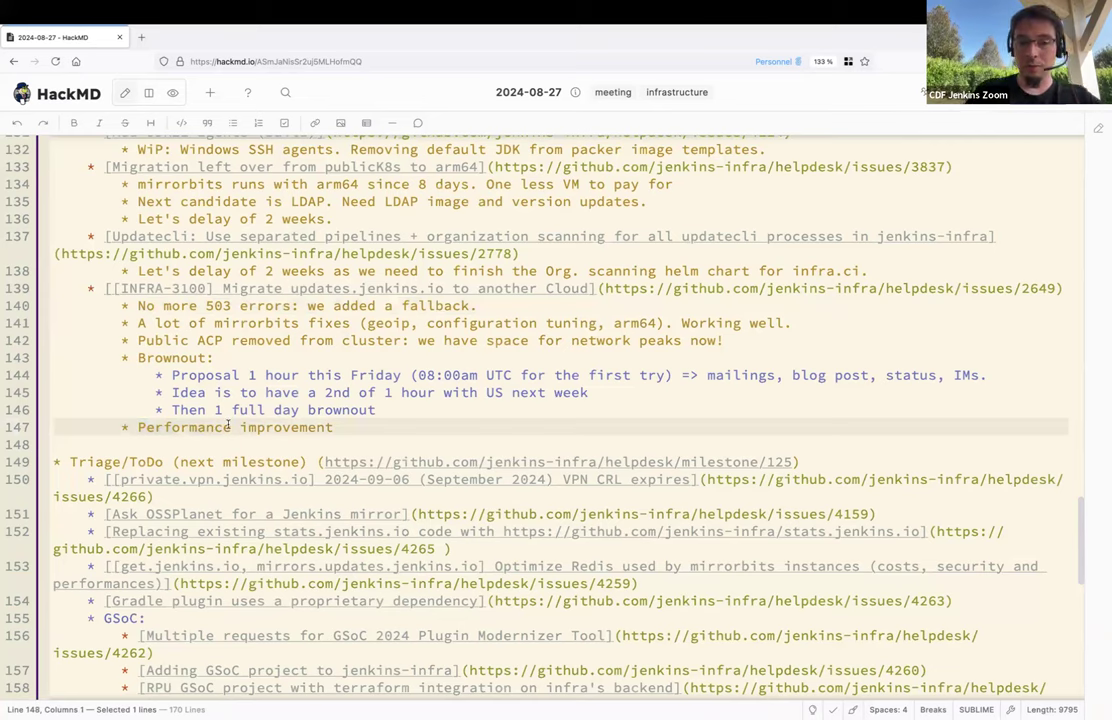
# Step: Extend the "Performance improvement" note with "on Redis (see issue below)"
pyautogui.click(368, 420)
pyautogui.write('on Redis (sqee issue')
pyautogui.press('Left')
pyautogui.press('Left')
pyautogui.press('Left')
pyautogui.press('Left')
pyautogui.press('Left')
pyautogui.press('Left')
pyautogui.press('Left')
pyautogui.press('Left')
pyautogui.press('BackSpace')
pyautogui.press('Right')
pyautogui.press('Right')
pyautogui.press('Right')
pyautogui.press('Right')
pyautogui.press('Right')
pyautogui.press('Right')
pyautogui.press('Right')
pyautogui.press('Right')
pyautogui.write('below')
pyautogui.press('End')
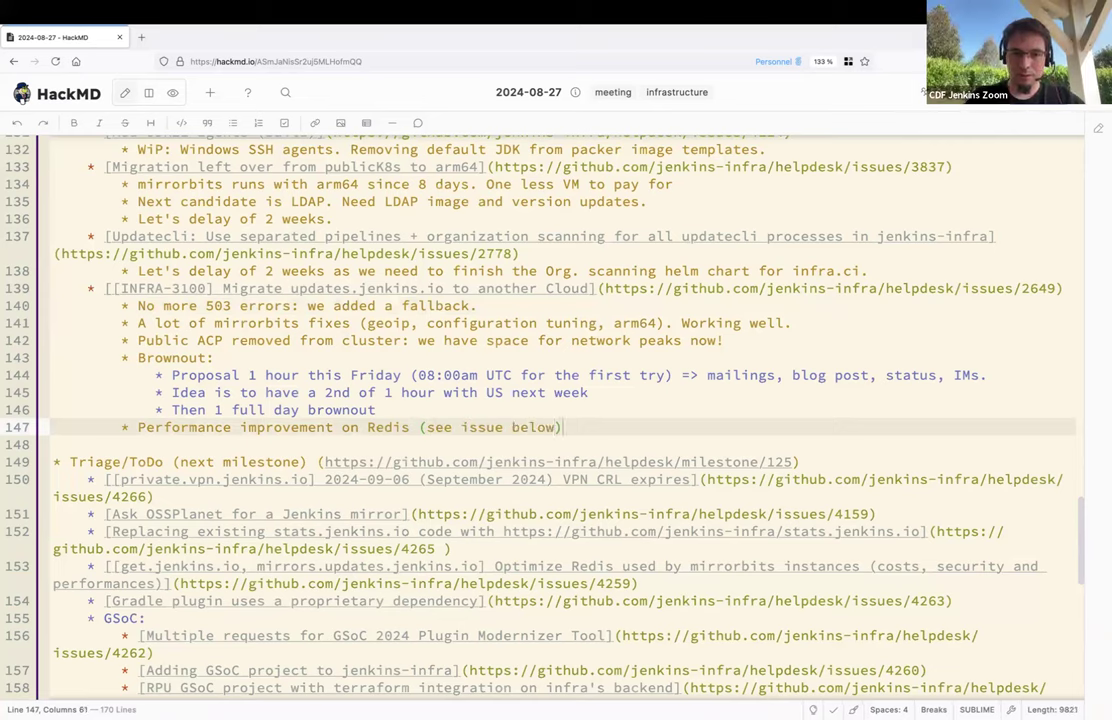
# Step: Add the nested note "add to milestone" under the VPN CRL expiry item in the Triage/ToDo list
pyautogui.scroll(-3, 489, 375)
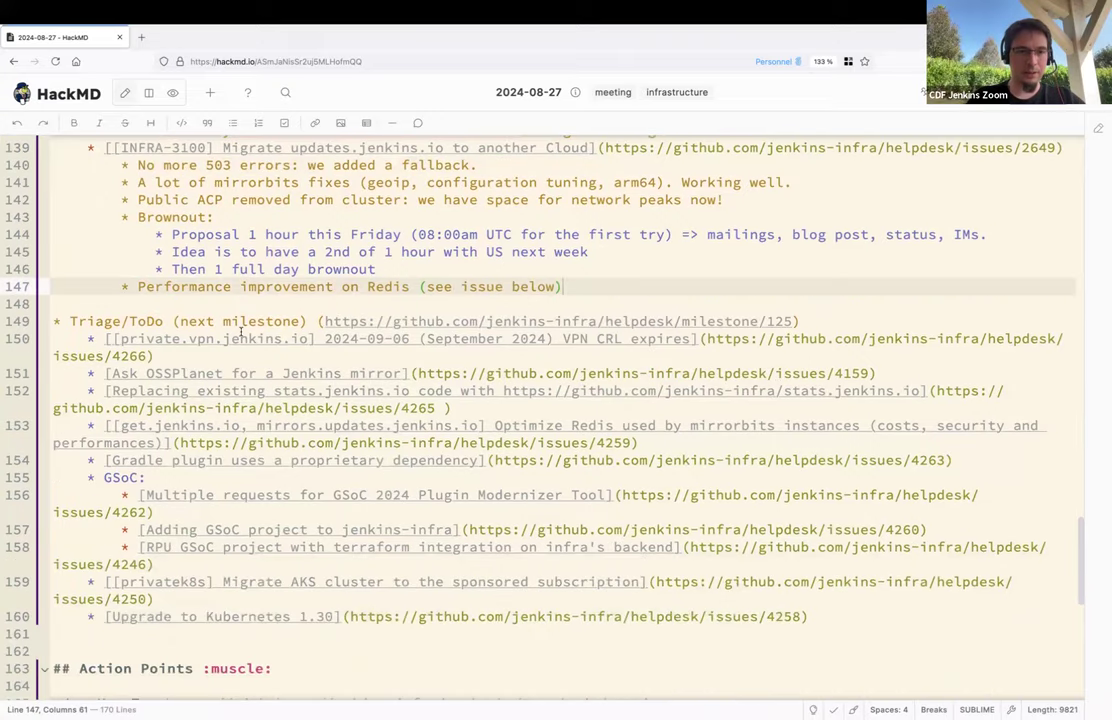
pyautogui.scroll(-1, 240, 333)
pyautogui.click(227, 317)
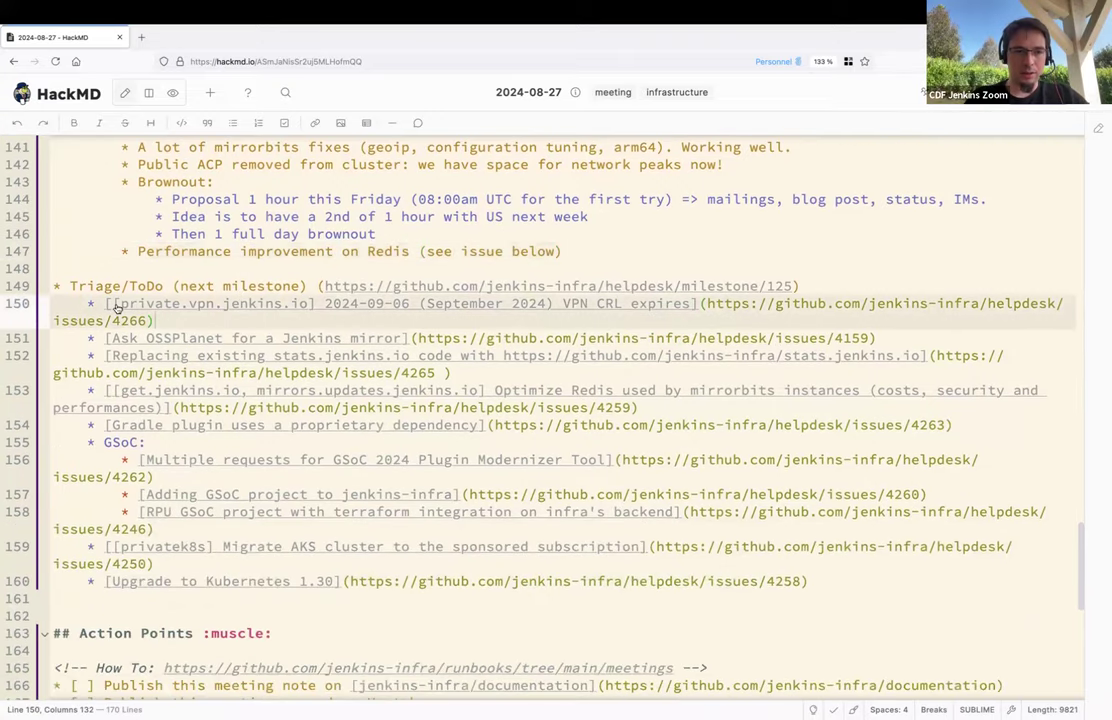
pyautogui.moveTo(150, 318); pyautogui.dragTo(104, 303)
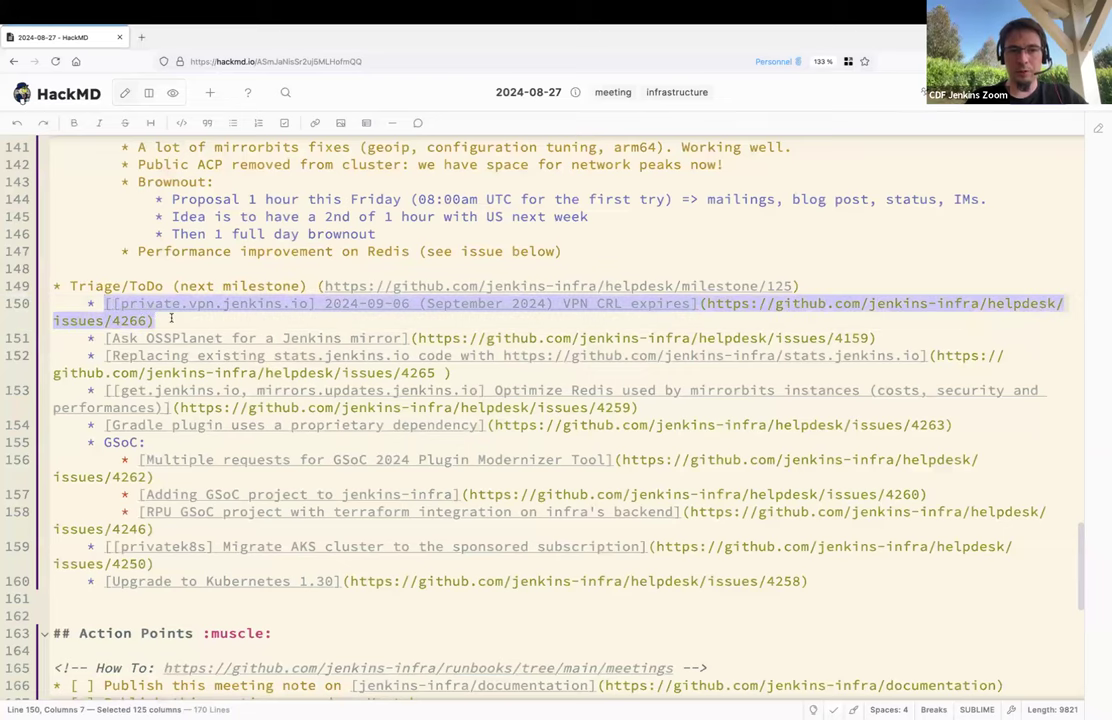
pyautogui.click(152, 320)
pyautogui.press('Return')
pyautogui.press('Tab')
pyautogui.write('New')
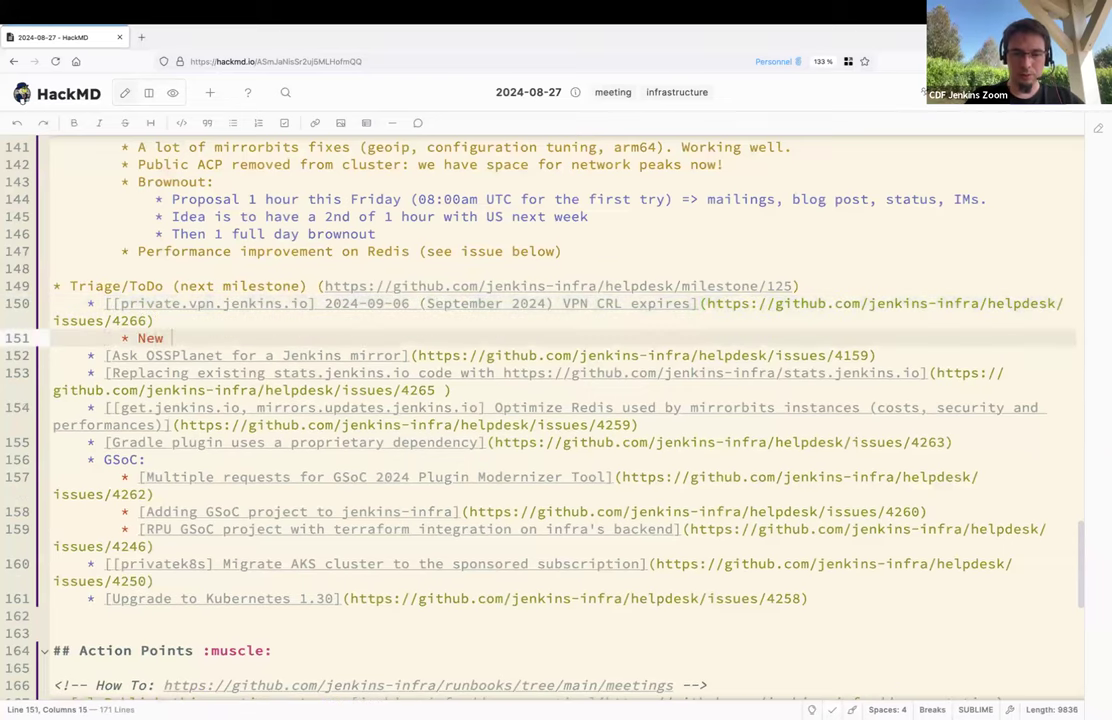
pyautogui.hotkey('alt', 'shift', 'Left')
pyautogui.write('add to milestone')
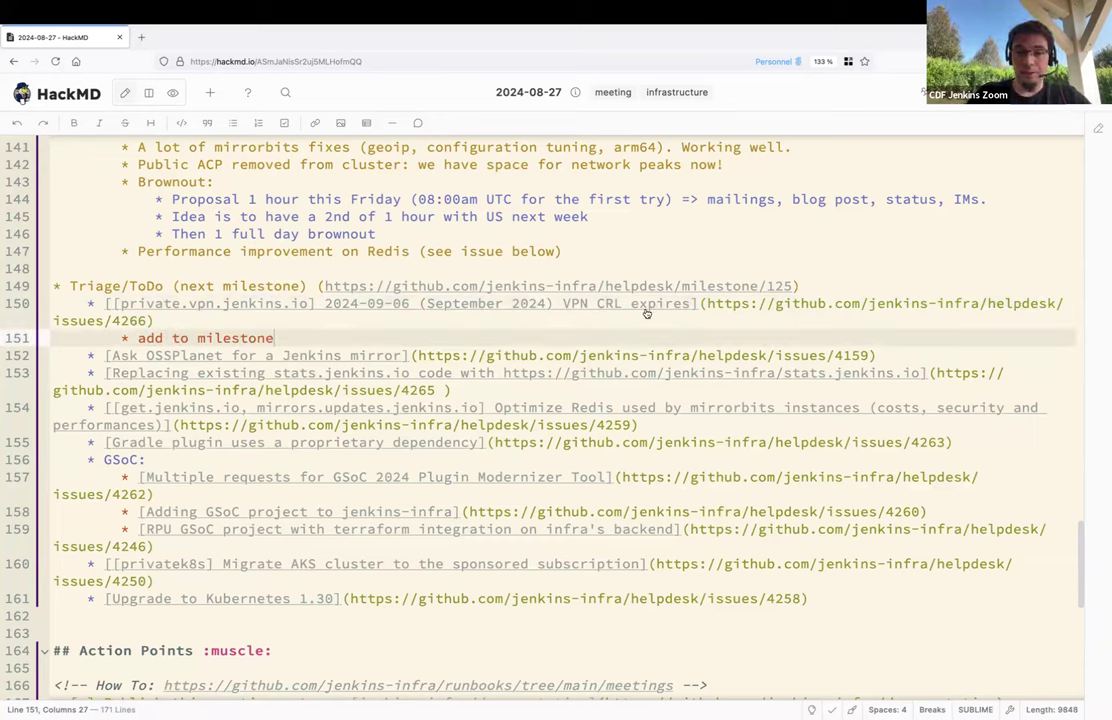
# Step: Copy the "add to milestone" note into a new nested bullet under the "Ask OSSPlanet for a Jenkins mirror" item
pyautogui.scroll(-1, 164, 280)
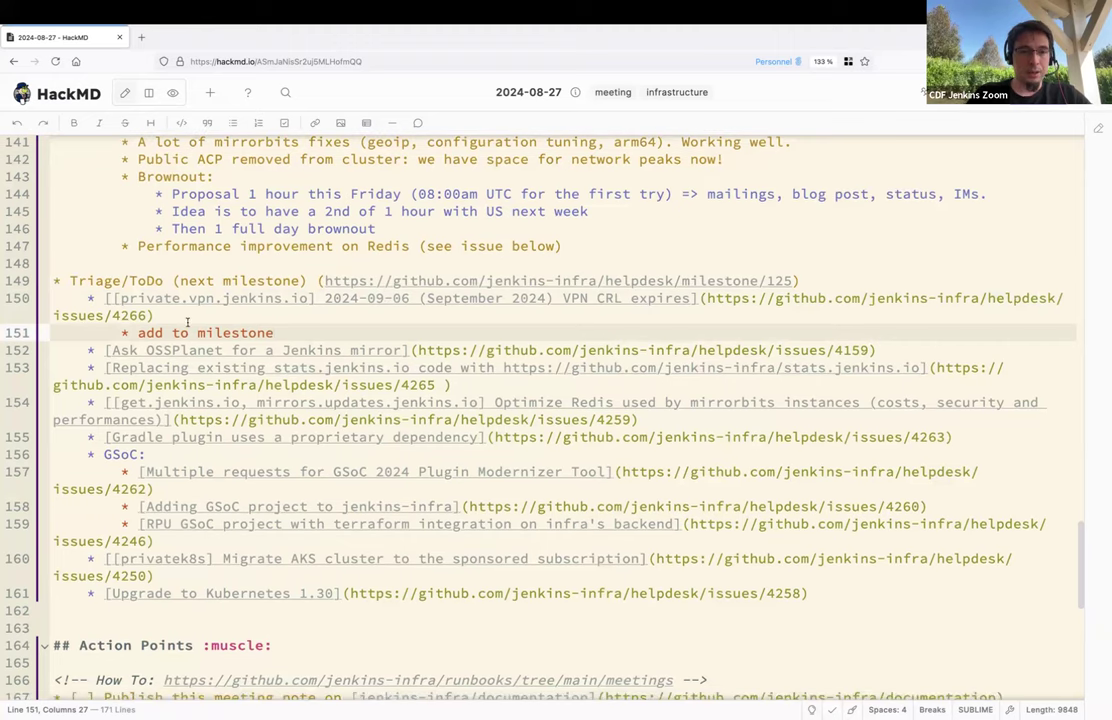
pyautogui.click(870, 350)
pyautogui.press('Return')
pyautogui.press('Tab')
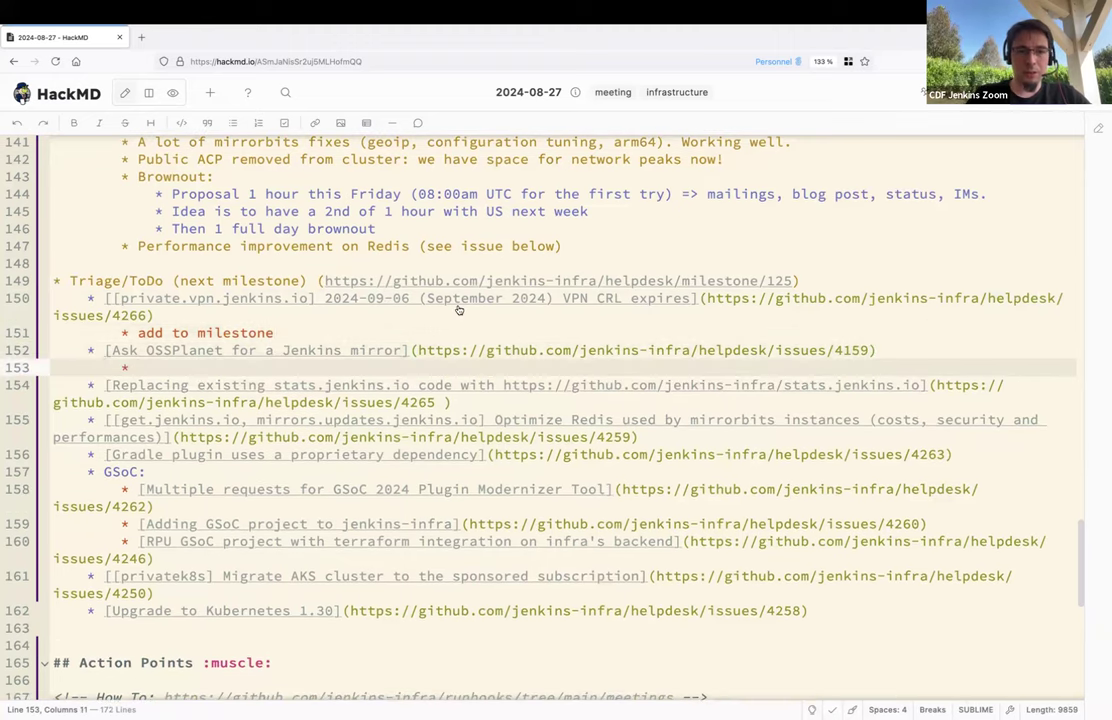
pyautogui.moveTo(138, 333); pyautogui.dragTo(274, 333)
pyautogui.hotkey('ctrl', 'c')
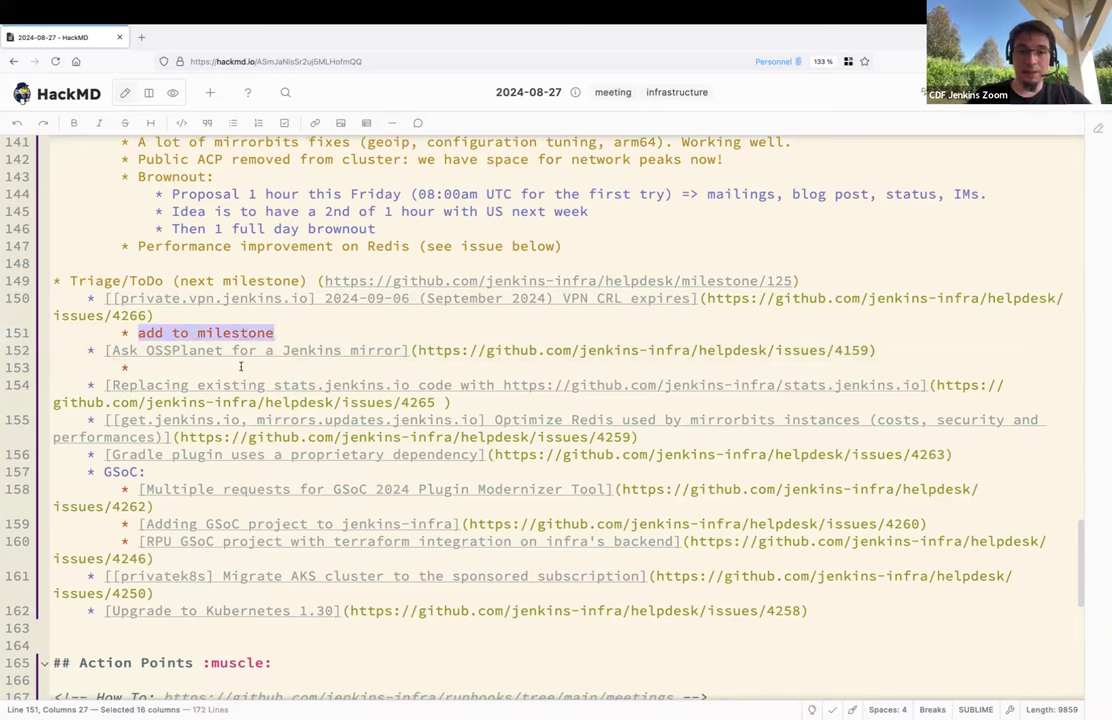
pyautogui.click(240, 367)
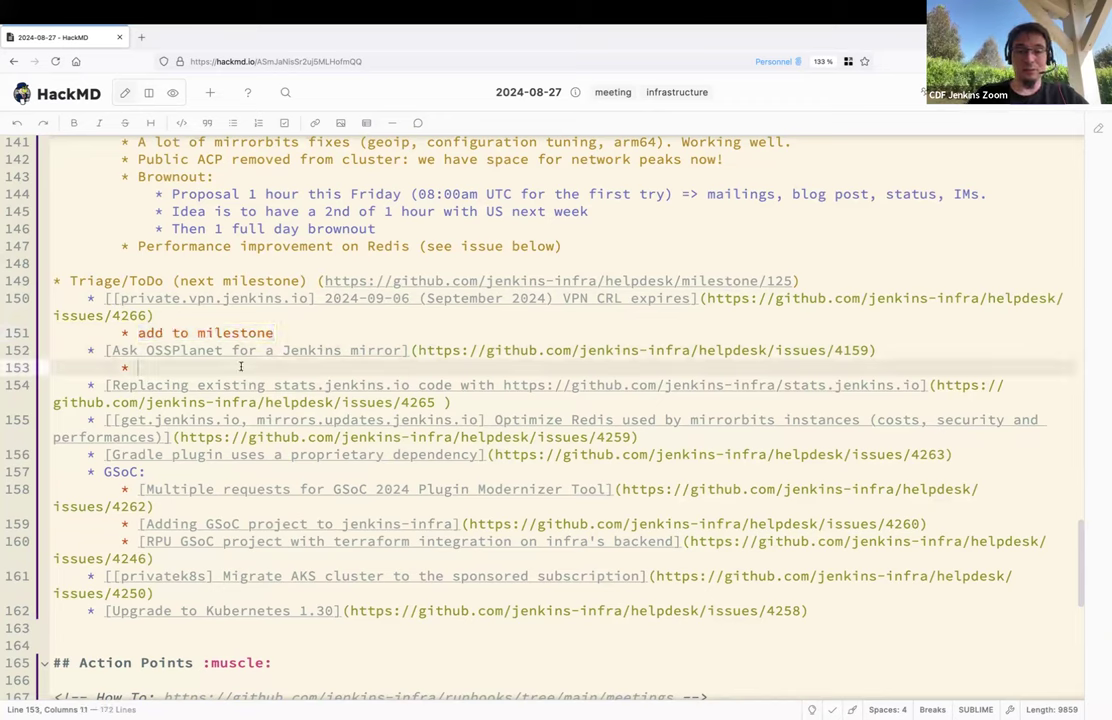
pyautogui.hotkey('ctrl', 'v')
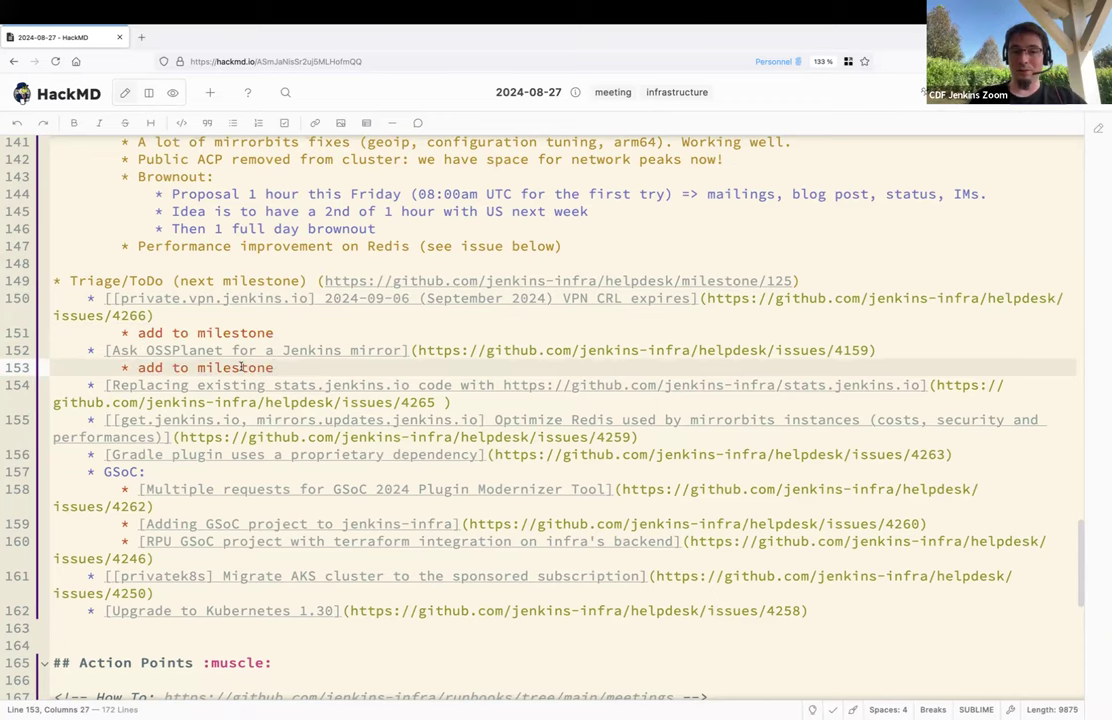
# Step: Remove the stray space before the closing parenthesis in the link of the stats.jenkins.io code replacement item
pyautogui.scroll(-2, 240, 367)
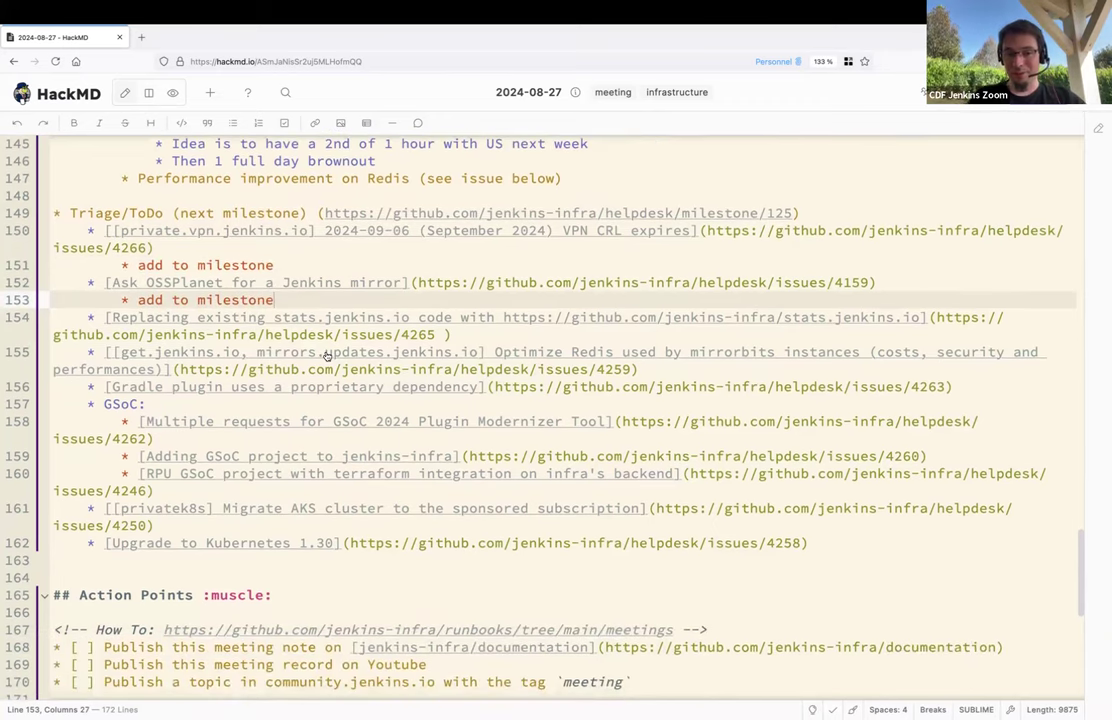
pyautogui.press('Down')
pyautogui.press('End')
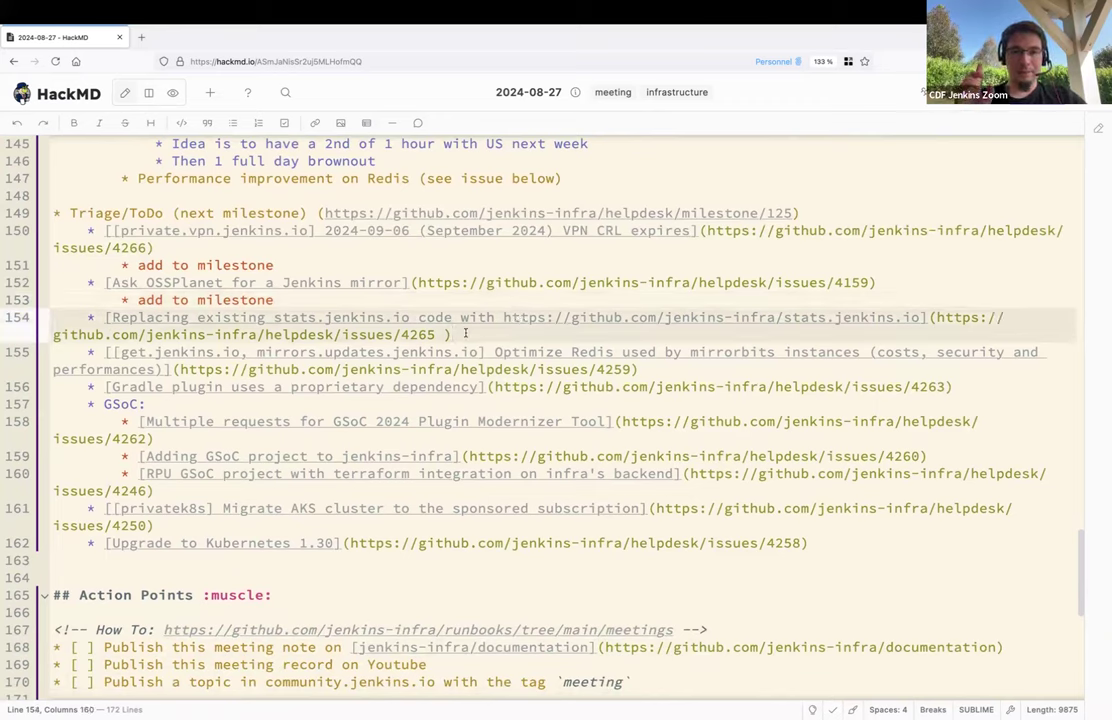
pyautogui.hotkey('alt', 'Left')
pyautogui.hotkey('alt', 'Left')
pyautogui.hotkey('alt', 'Left')
pyautogui.hotkey('alt', 'Left')
pyautogui.hotkey('alt', 'Left')
pyautogui.hotkey('alt', 'Left')
pyautogui.hotkey('alt', 'Left')
pyautogui.hotkey('alt', 'Left')
pyautogui.hotkey('alt', 'Left')
pyautogui.hotkey('alt', 'Left')
pyautogui.hotkey('alt', 'Left')
pyautogui.hotkey('alt', 'Left')
pyautogui.hotkey('alt', 'Left')
pyautogui.hotkey('alt', 'Left')
pyautogui.hotkey('alt', 'Left')
pyautogui.hotkey('alt', 'Left')
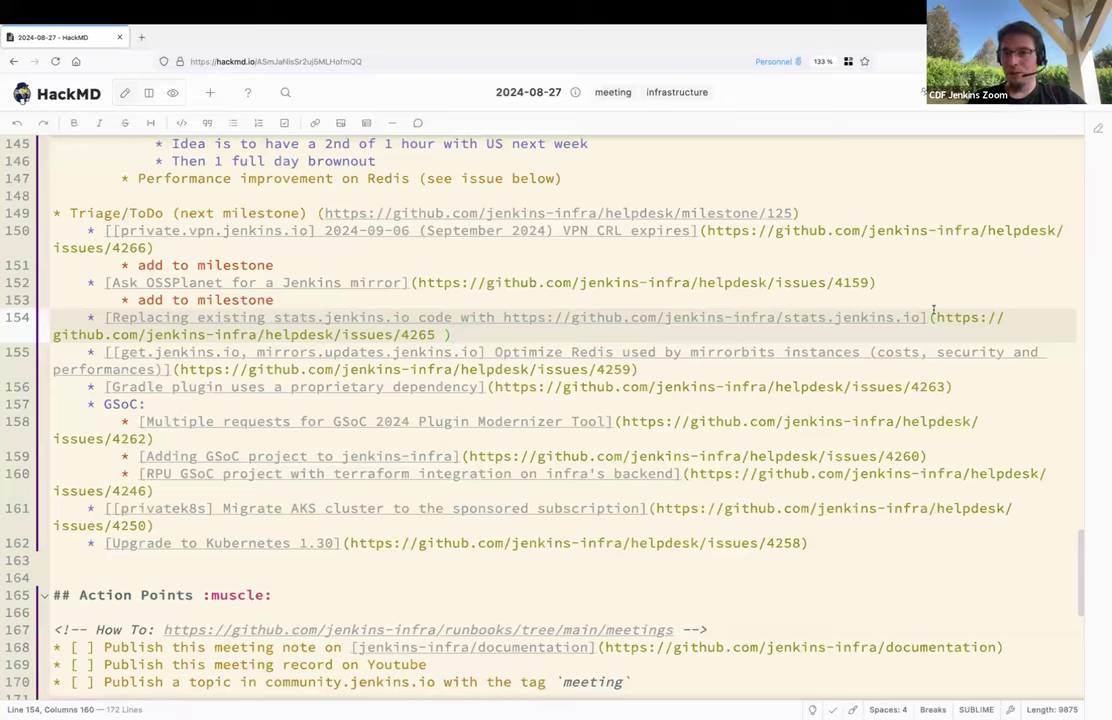
pyautogui.keyDown('shift'); pyautogui.click(436, 334); pyautogui.keyUp('shift')
pyautogui.press('Right')
pyautogui.press('Delete')
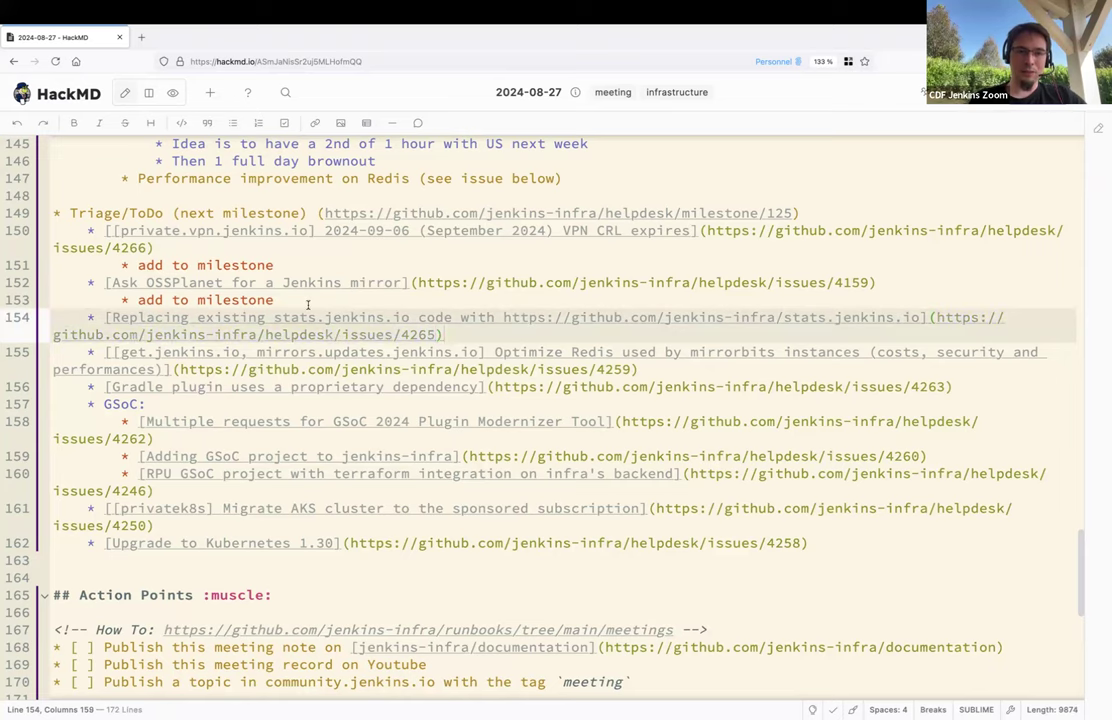
# Step: Add the nested note "add to milestone" under the stats.jenkins.io code replacement item, with a single bullet marker
pyautogui.press('Up')
pyautogui.hotkey('shift', 'Home')
pyautogui.hotkey('ctrl', 'd')
pyautogui.click(452, 342)
pyautogui.press('Return')
pyautogui.press('Tab')
pyautogui.write('* add to milestone')
pyautogui.hotkey('ctrl', 'Left')
pyautogui.hotkey('ctrl', 'Left')
pyautogui.hotkey('ctrl', 'Left')
pyautogui.hotkey('ctrl', 'Left')
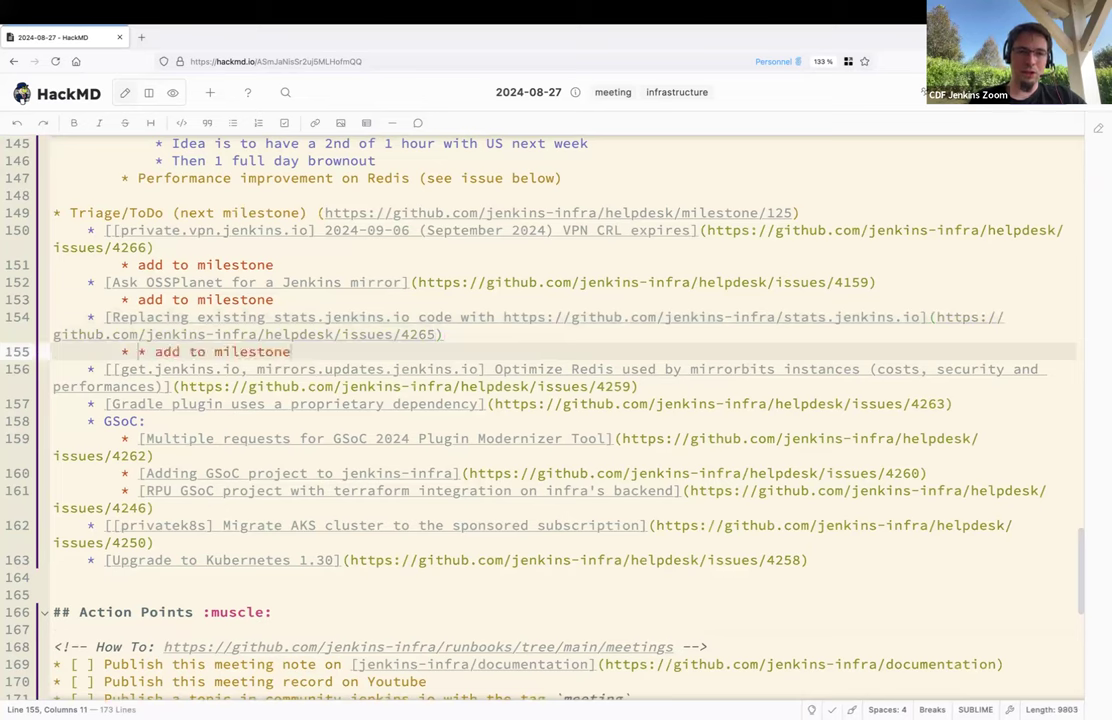
pyautogui.press('BackSpace')
pyautogui.press('BackSpace')
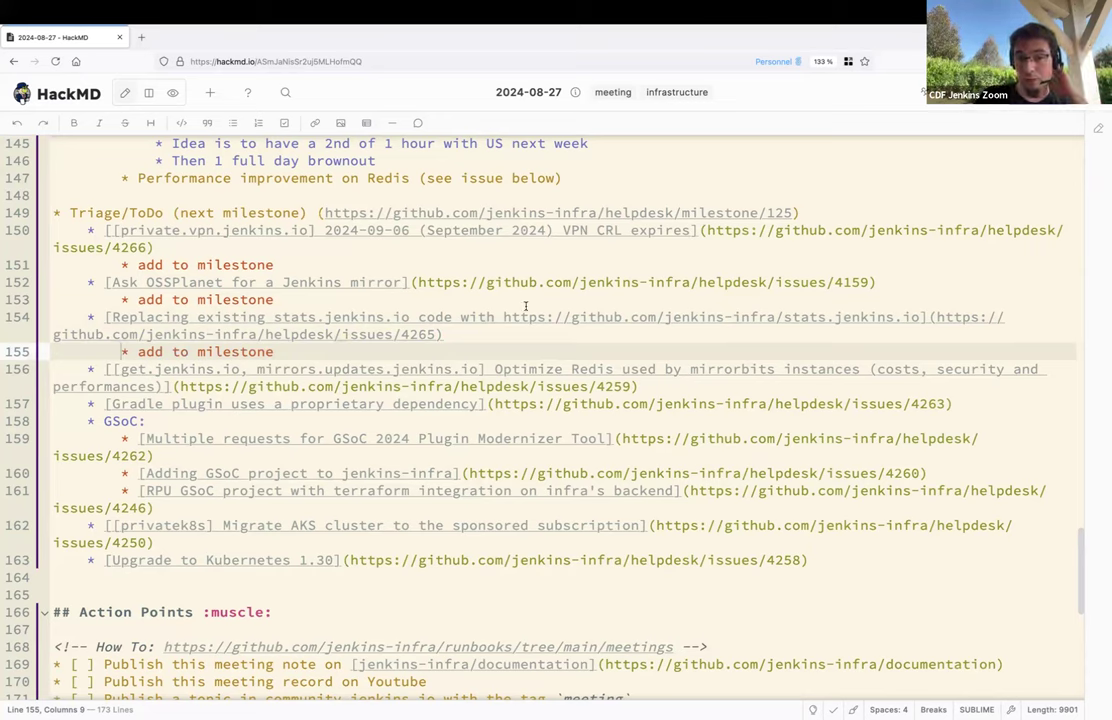
# Step: Extend the "add to milestone" note under the stats.jenkins.io item with "(define a migration plan)"
pyautogui.scroll(-1, 281, 345)
pyautogui.click(281, 345)
pyautogui.write('(define a migration plan')
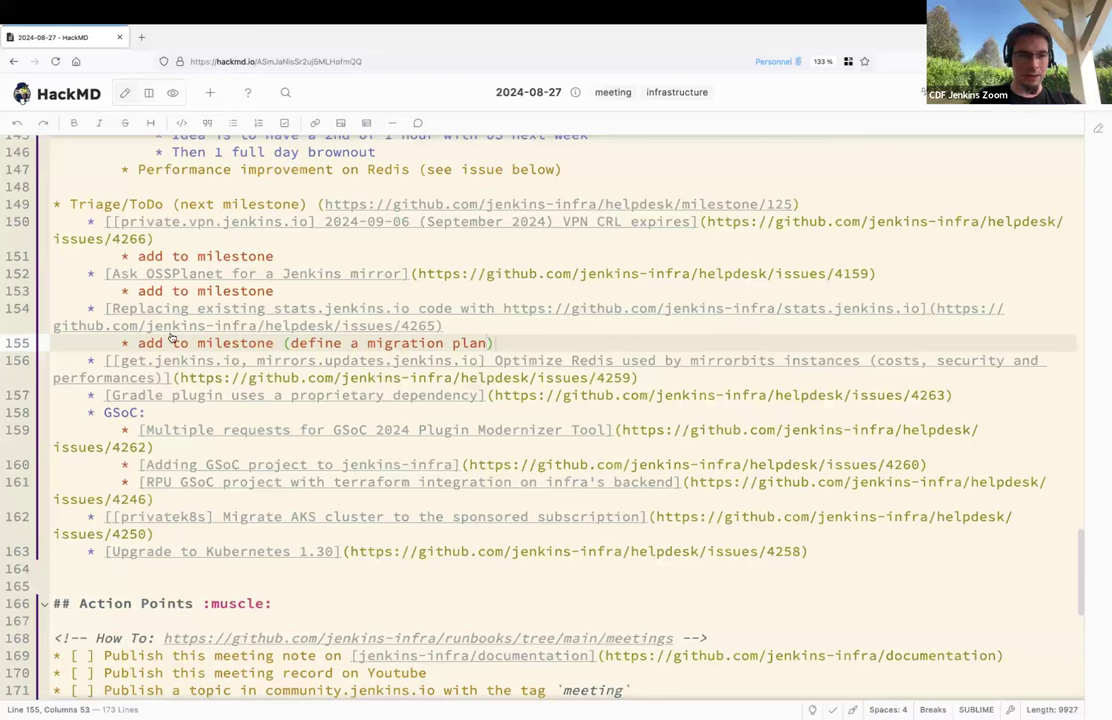
# Step: Open the linked helpdesk issue 4259 on Redis optimization in a new Personnel container tab and read through its description and comments
pyautogui.click(674, 377)
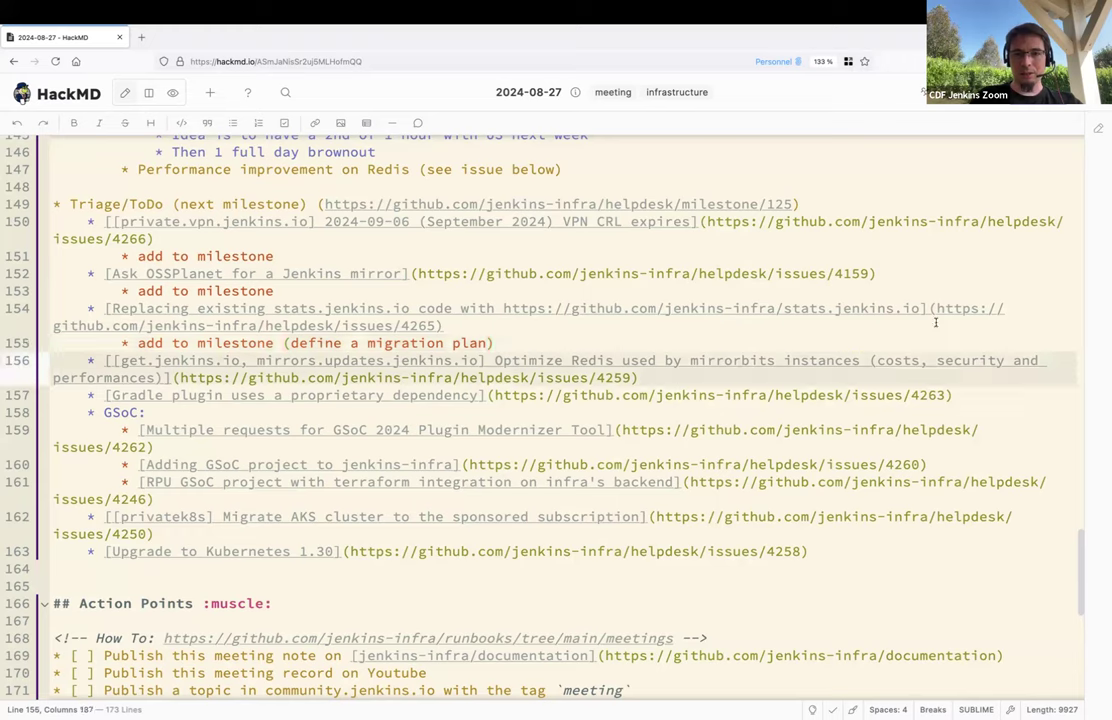
pyautogui.click(178, 377)
pyautogui.moveTo(178, 377); pyautogui.dragTo(632, 377)
pyautogui.hotkey('ctrl', 'c')
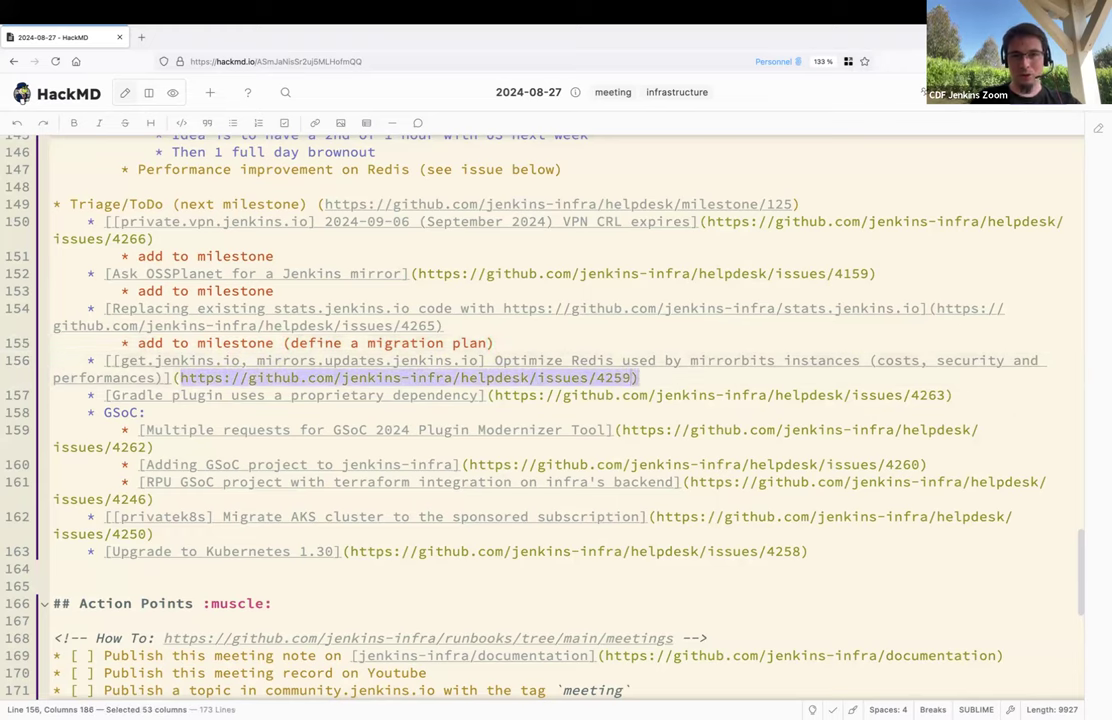
pyautogui.rightClick(141, 37)
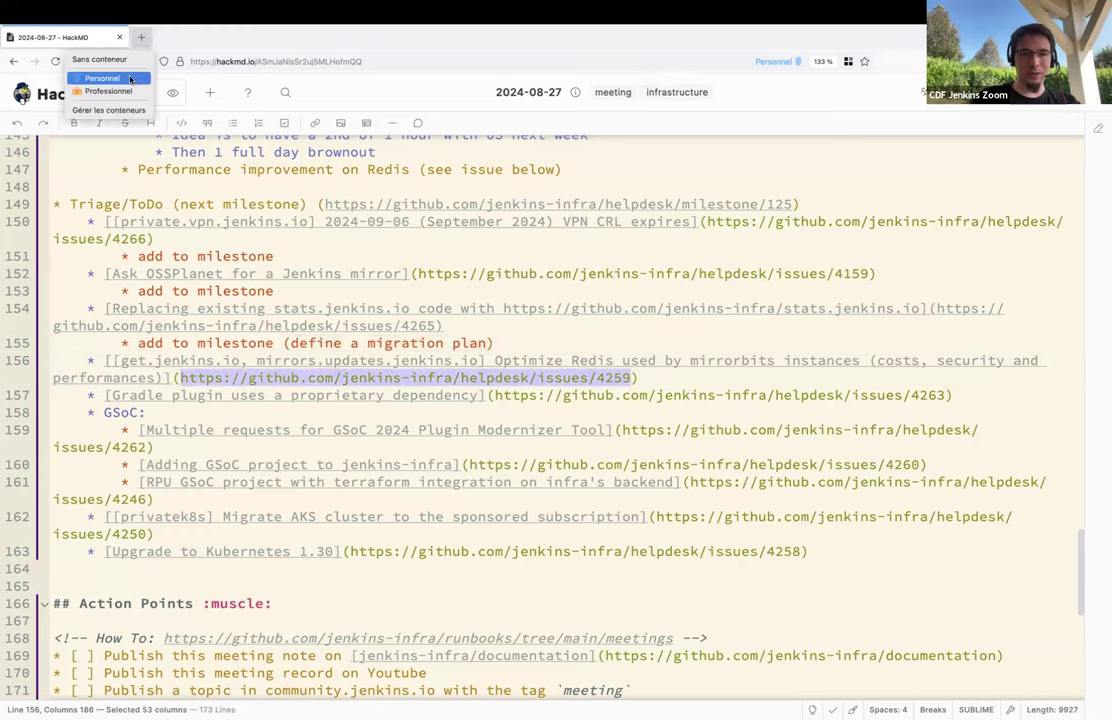
pyautogui.click(101, 78)
pyautogui.hotkey('ctrl', 'v')
pyautogui.press('Return')
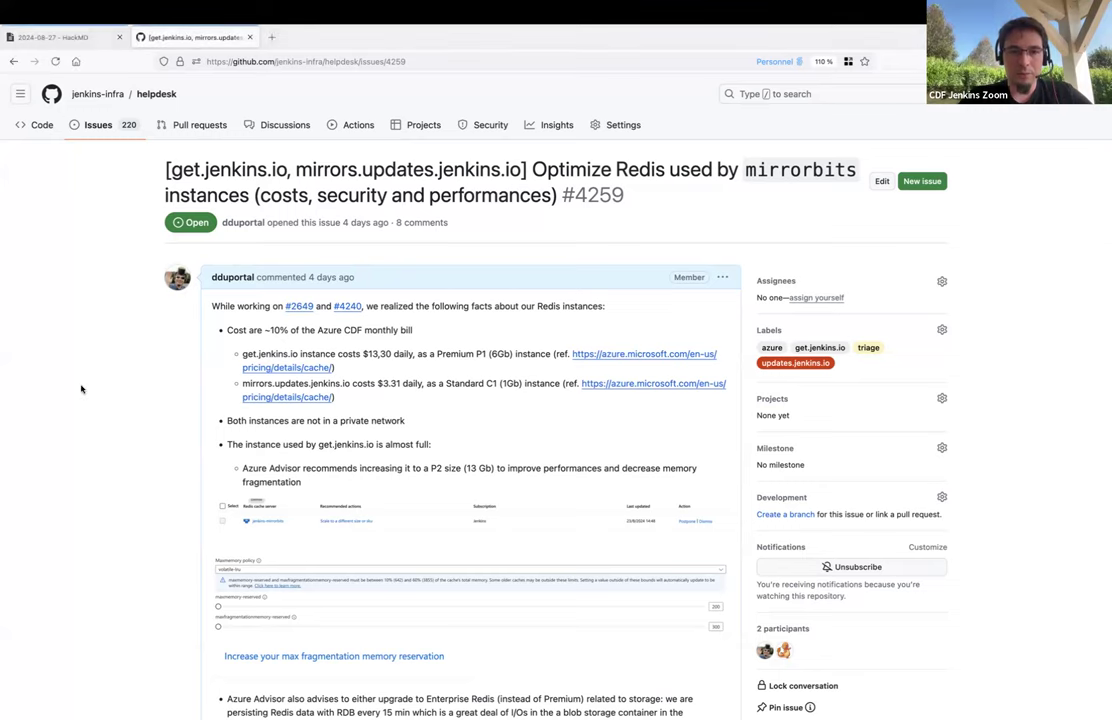
pyautogui.scroll(-2, 82, 389)
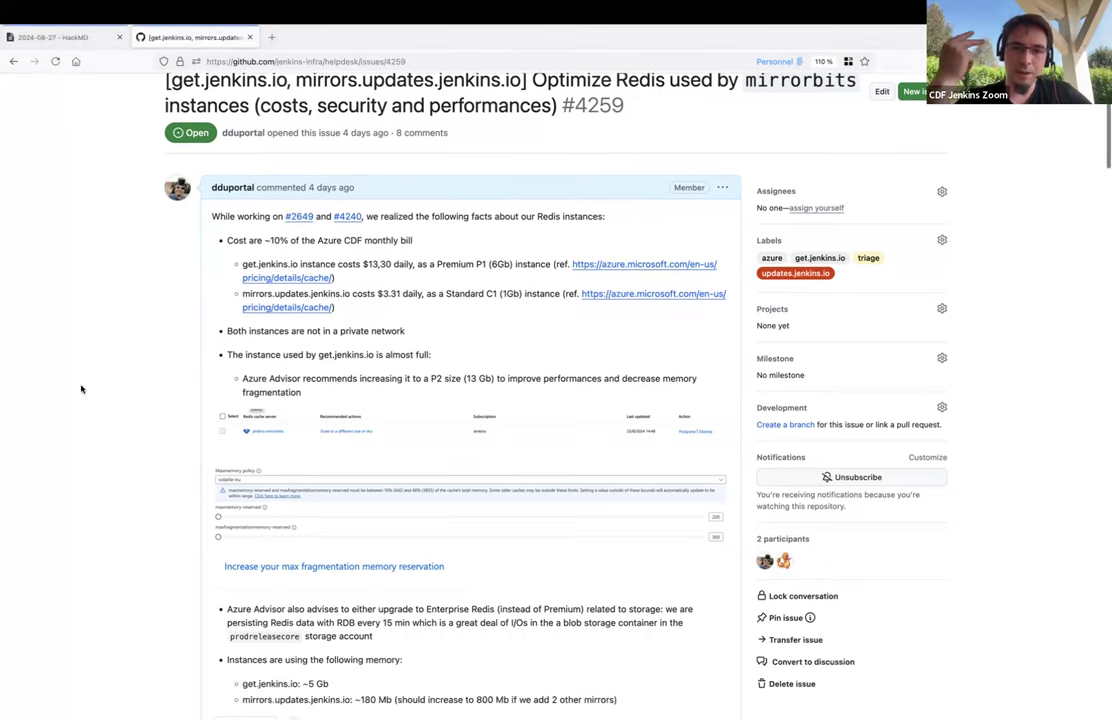
pyautogui.scroll(-20, 82, 389)
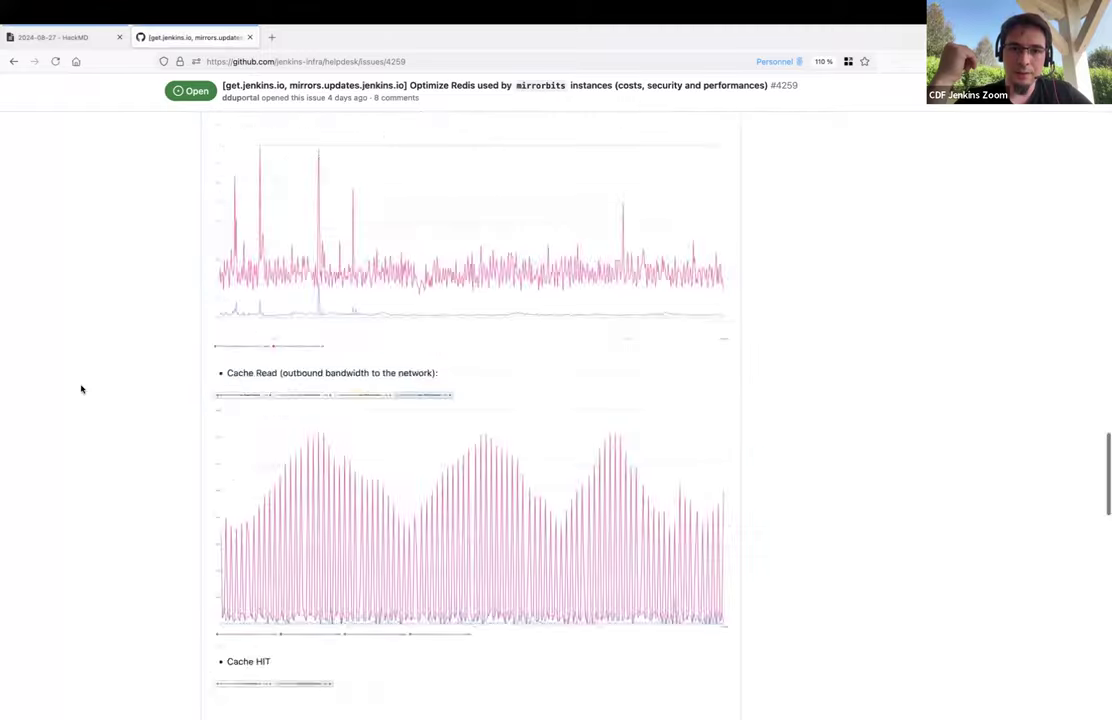
pyautogui.scroll(7, 82, 389)
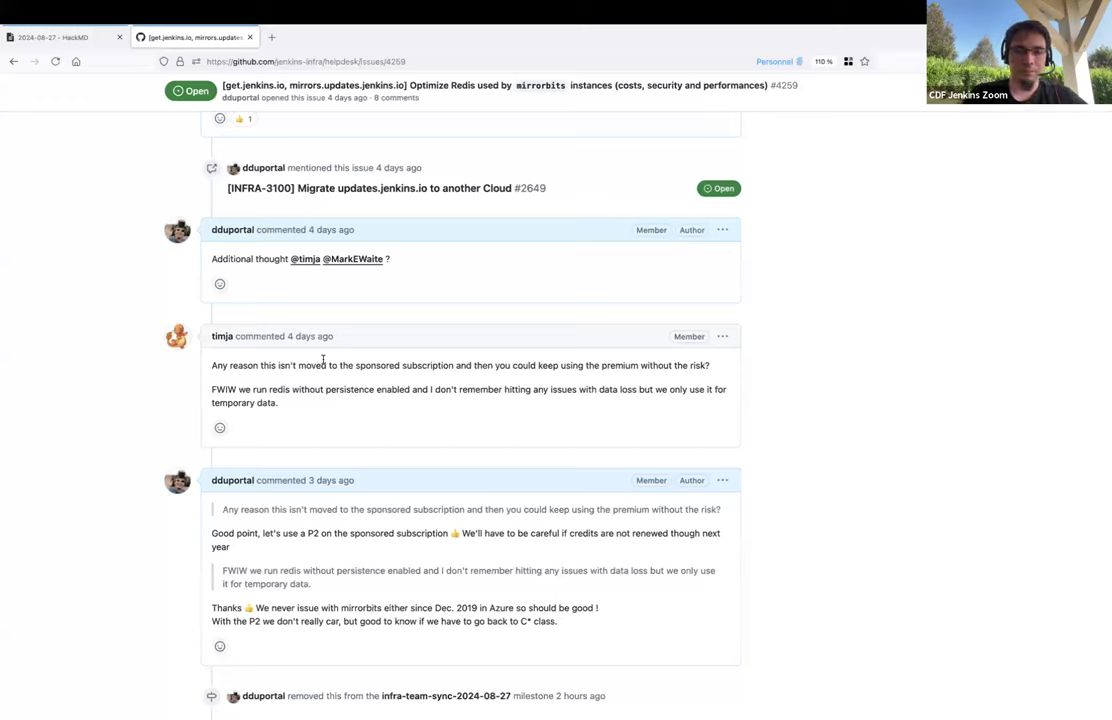
# Step: Back in the meeting notes, copy the "add to milestone" note into a new nested bullet under the Redis optimization item
pyautogui.hotkey('ctrl', 'shift', 'Tab')
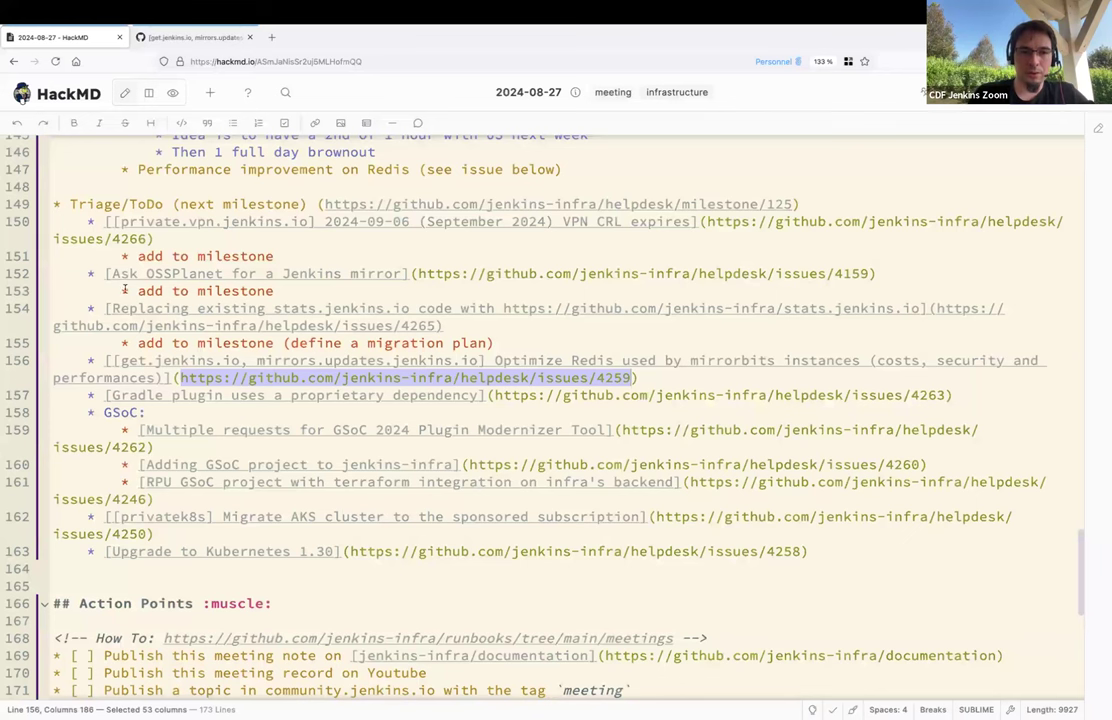
pyautogui.moveTo(123, 290); pyautogui.dragTo(273, 291)
pyautogui.hotkey('ctrl', 'c')
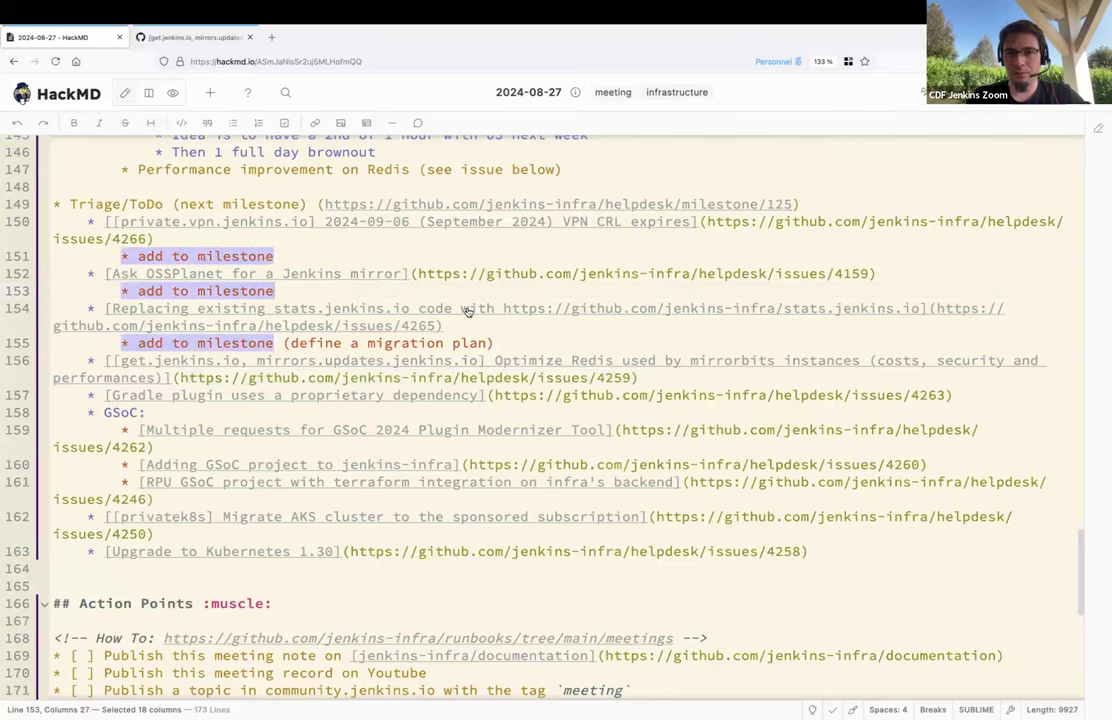
pyautogui.click(665, 377)
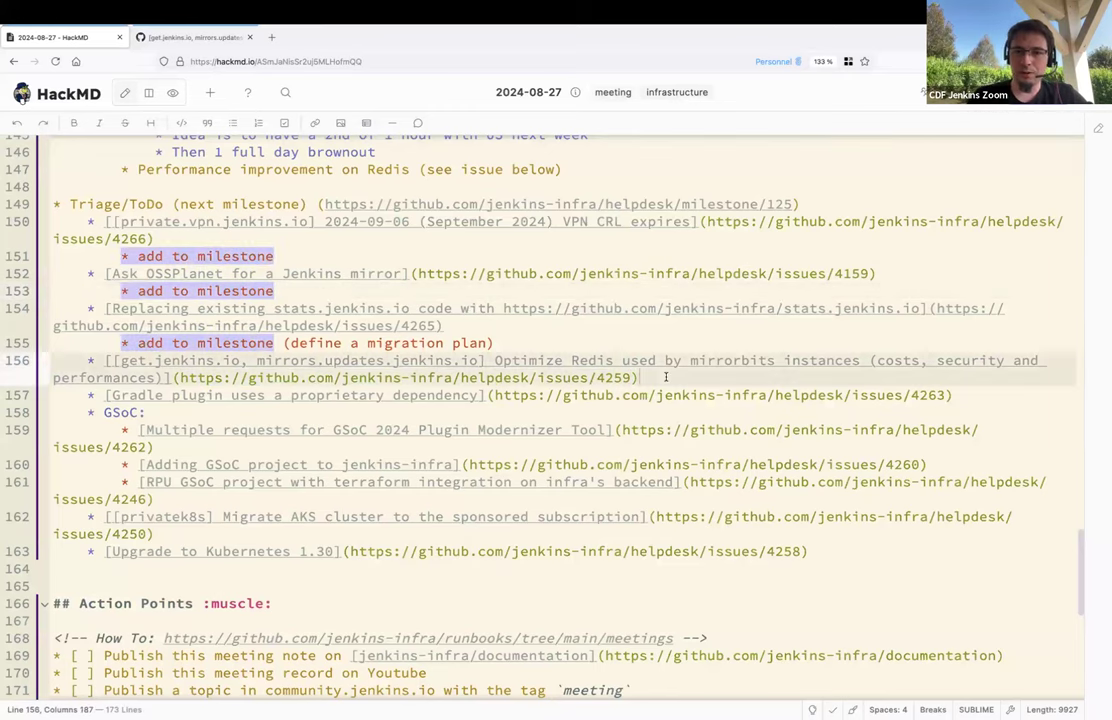
pyautogui.press('Return')
pyautogui.hotkey('shift', 'Home')
pyautogui.press('Tab')
pyautogui.hotkey('ctrl', 'v')
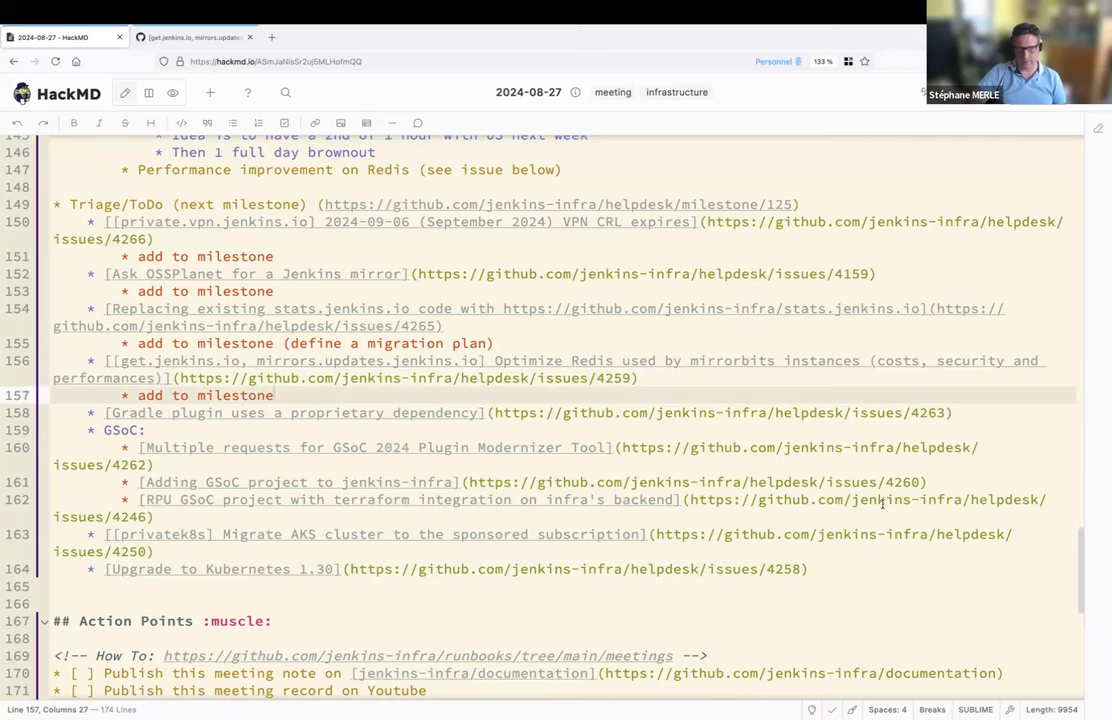
# Step: Open the linked helpdesk issue 4263 on the Gradle plugin's proprietary dependency in the existing GitHub tab and read through its comments
pyautogui.click(492, 412)
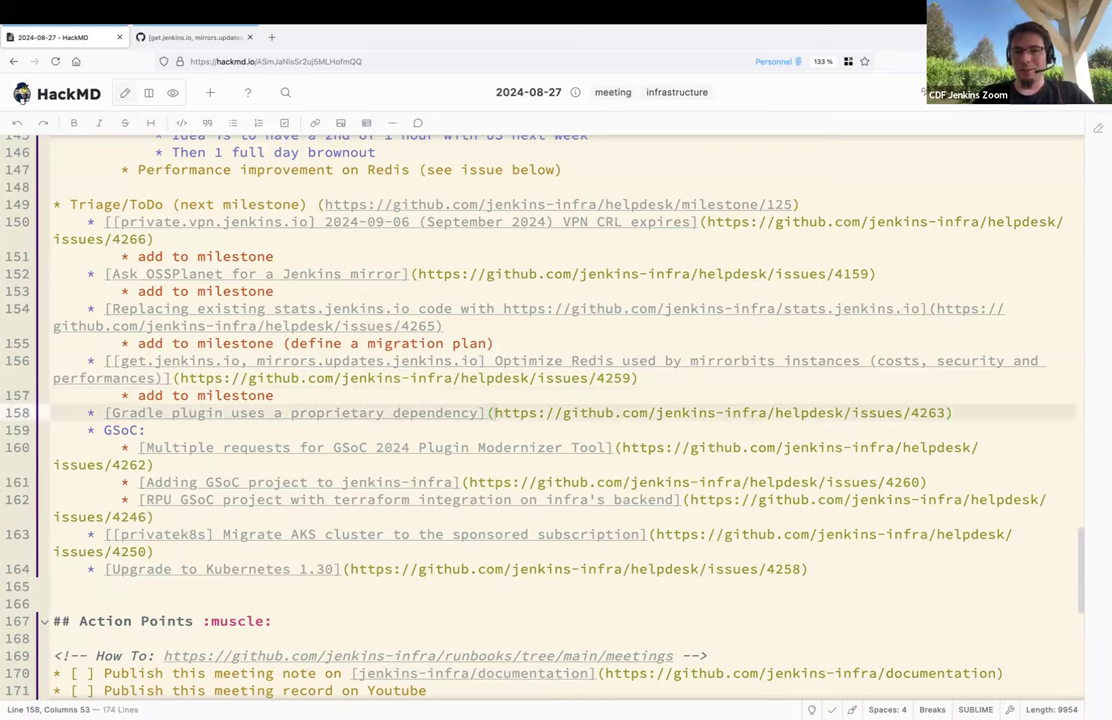
pyautogui.hotkey('shift', 'End')
pyautogui.hotkey('ctrl', 'c')
pyautogui.hotkey('ctrl', 'Tab')
pyautogui.click(271, 62)
pyautogui.hotkey('ctrl', 'v')
pyautogui.press('Return')
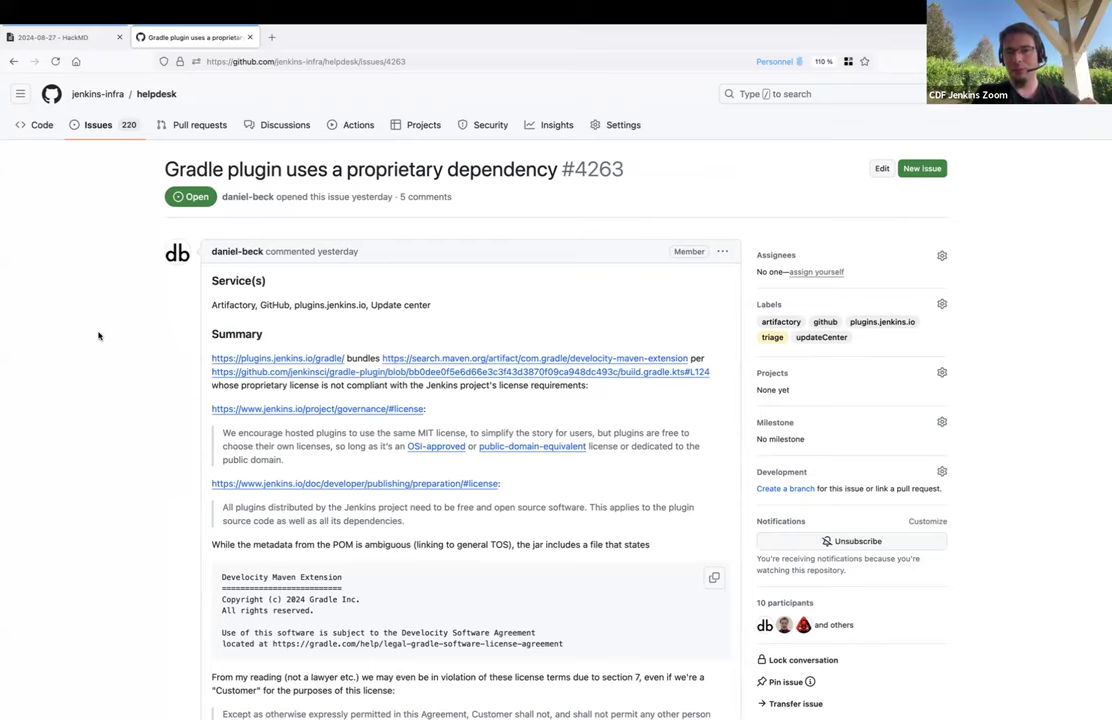
pyautogui.scroll(-15, 98, 336)
pyautogui.scroll(2, 98, 336)
pyautogui.scroll(1, 98, 336)
pyautogui.scroll(1, 98, 336)
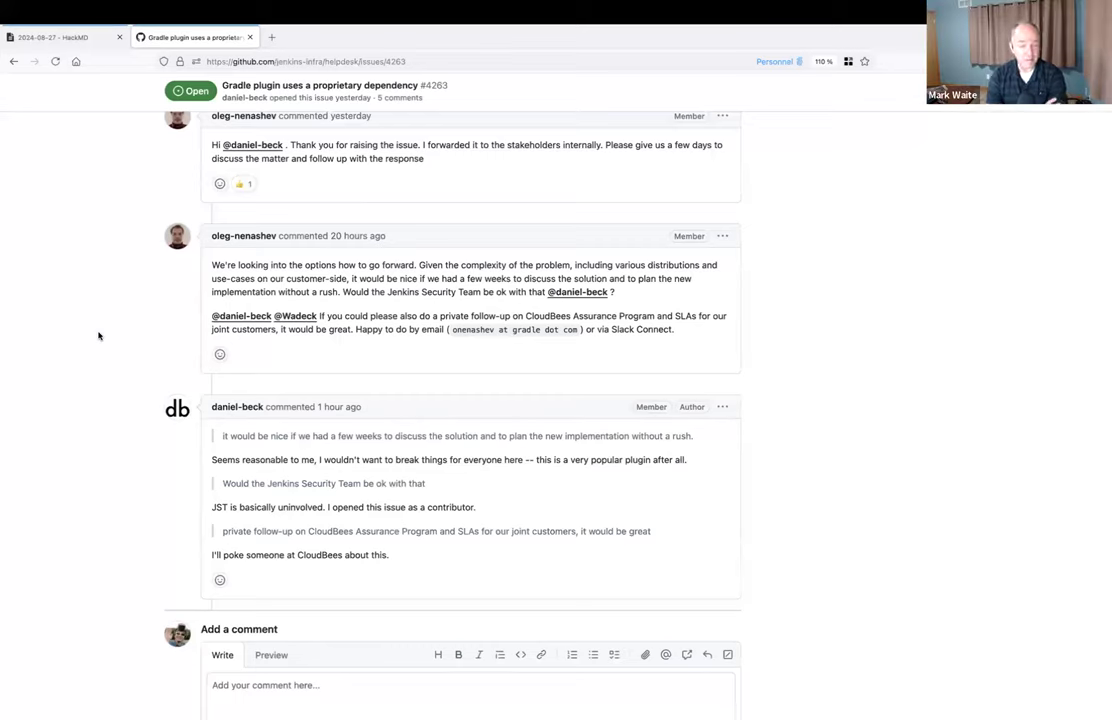
# Step: In the meeting notes, add "add to milestone to follow, but no infra action needed. No emergency." as a nested note under the Gradle plugin item
pyautogui.hotkey('ctrl', 'shift', 'Tab')
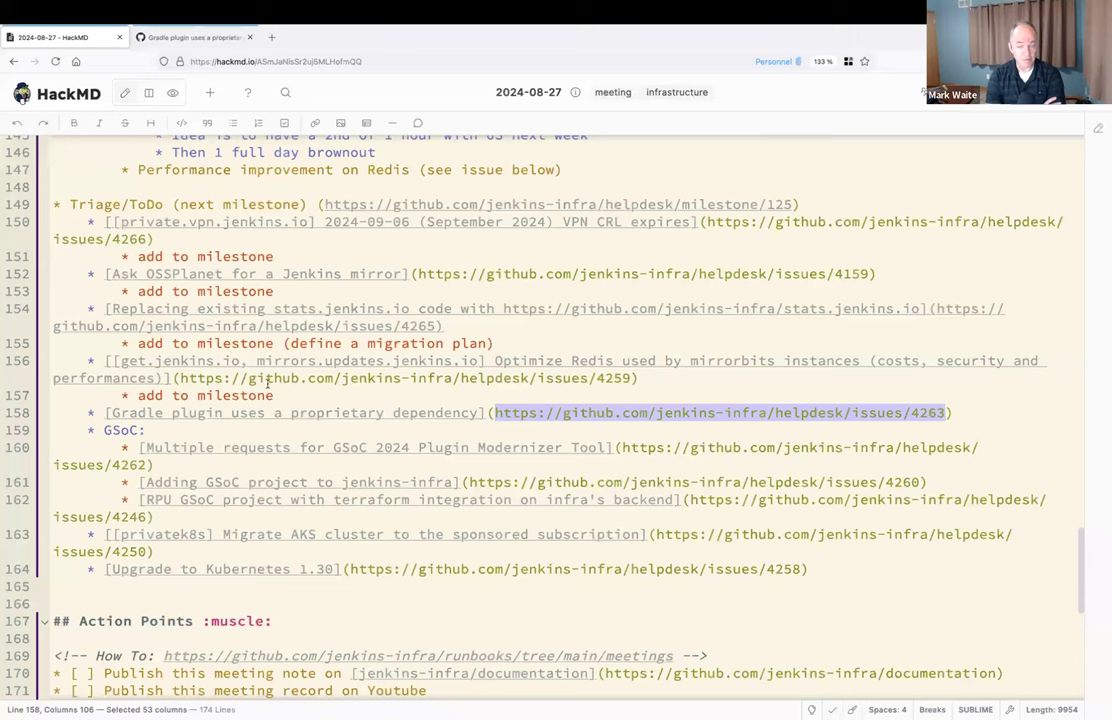
pyautogui.click(194, 424)
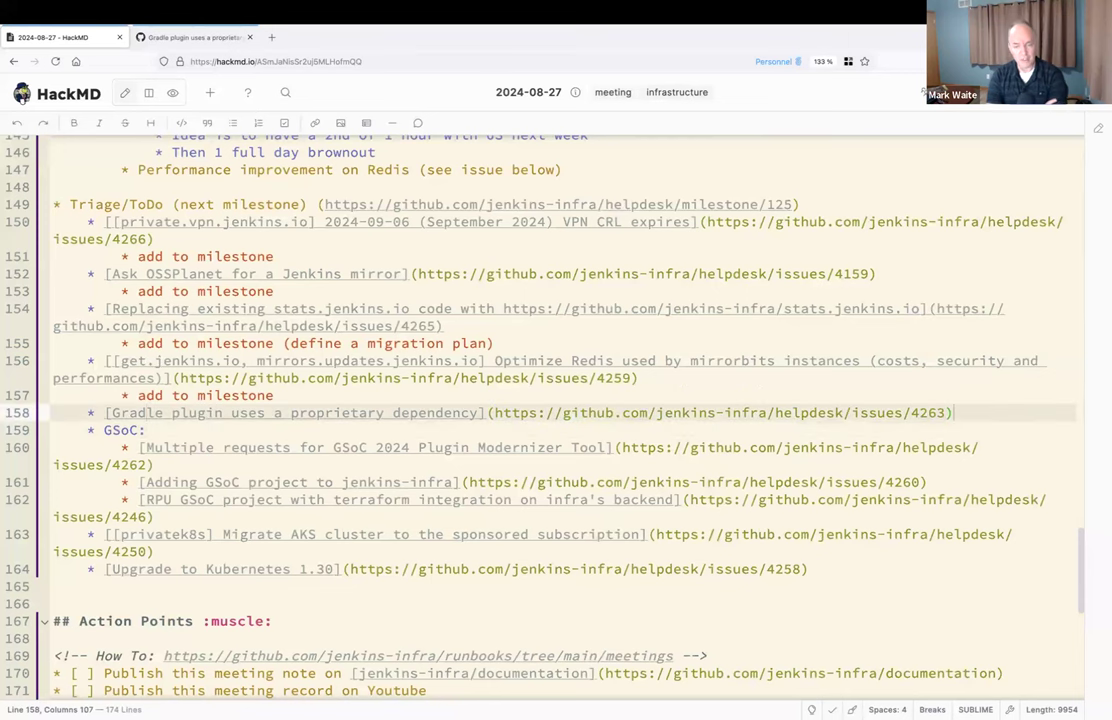
pyautogui.click(120, 396)
pyautogui.moveTo(138, 396); pyautogui.dragTo(274, 396)
pyautogui.hotkey('ctrl', 'c')
pyautogui.click(140, 430)
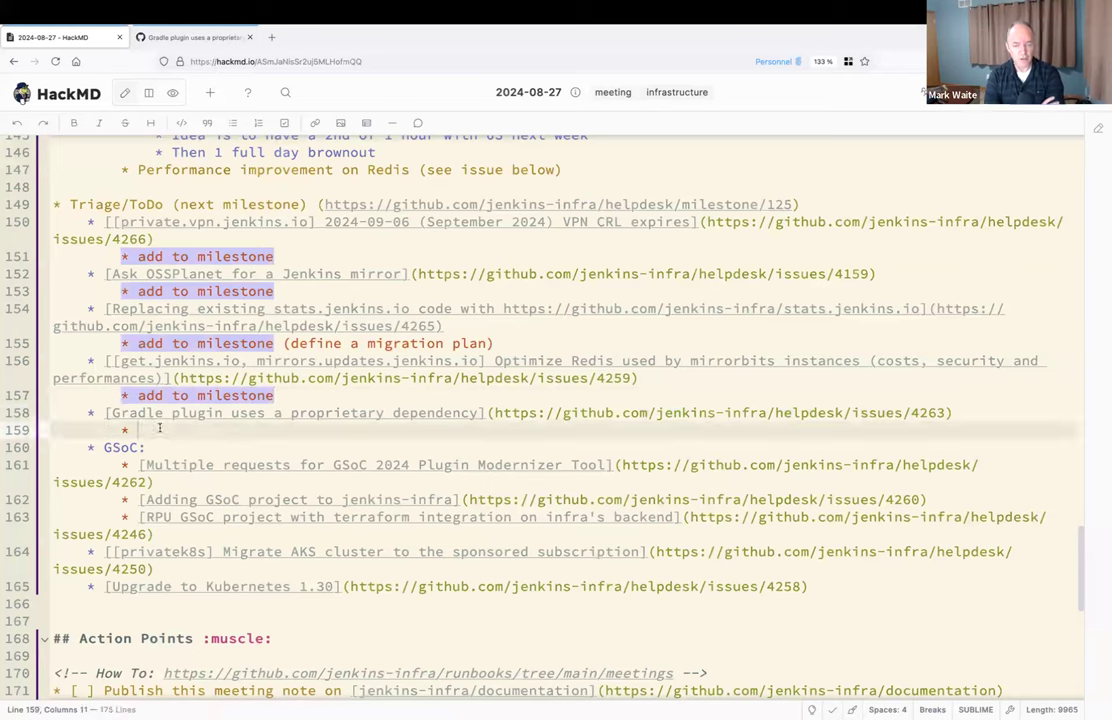
pyautogui.hotkey('ctrl', 'v')
pyautogui.write('to foll')
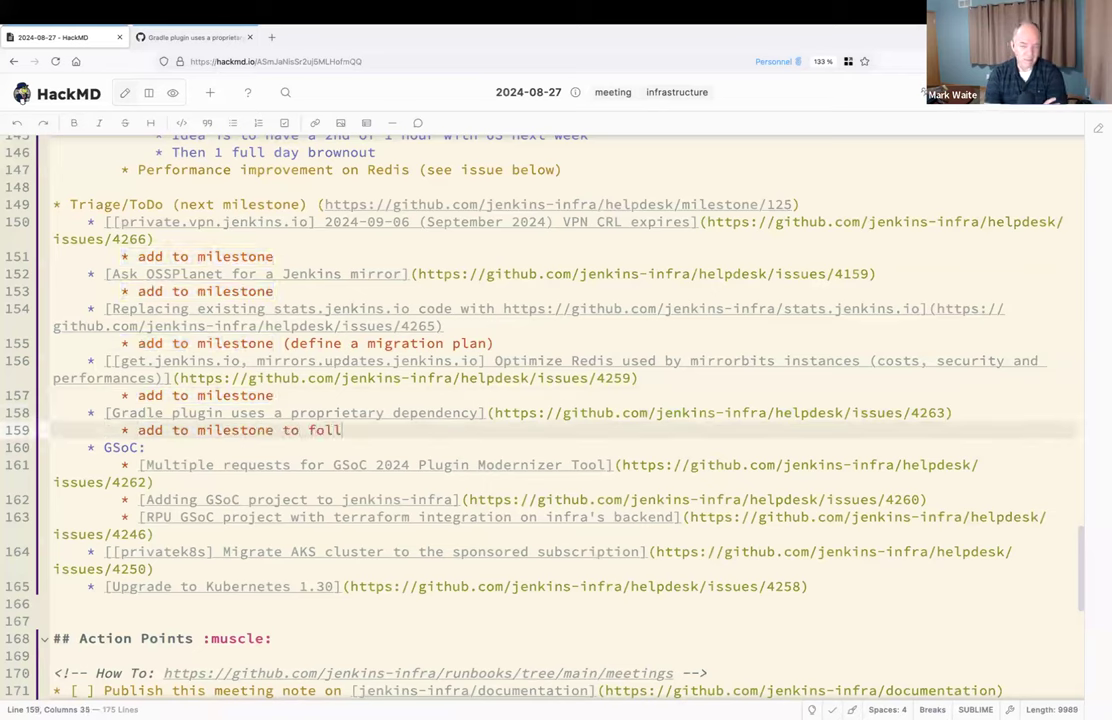
pyautogui.write('ow, but no infra ac')
pyautogui.scroll(-2, 560, 400)
pyautogui.write('tion needed. No emr')
pyautogui.press('BackSpace')
pyautogui.write('ergency.')
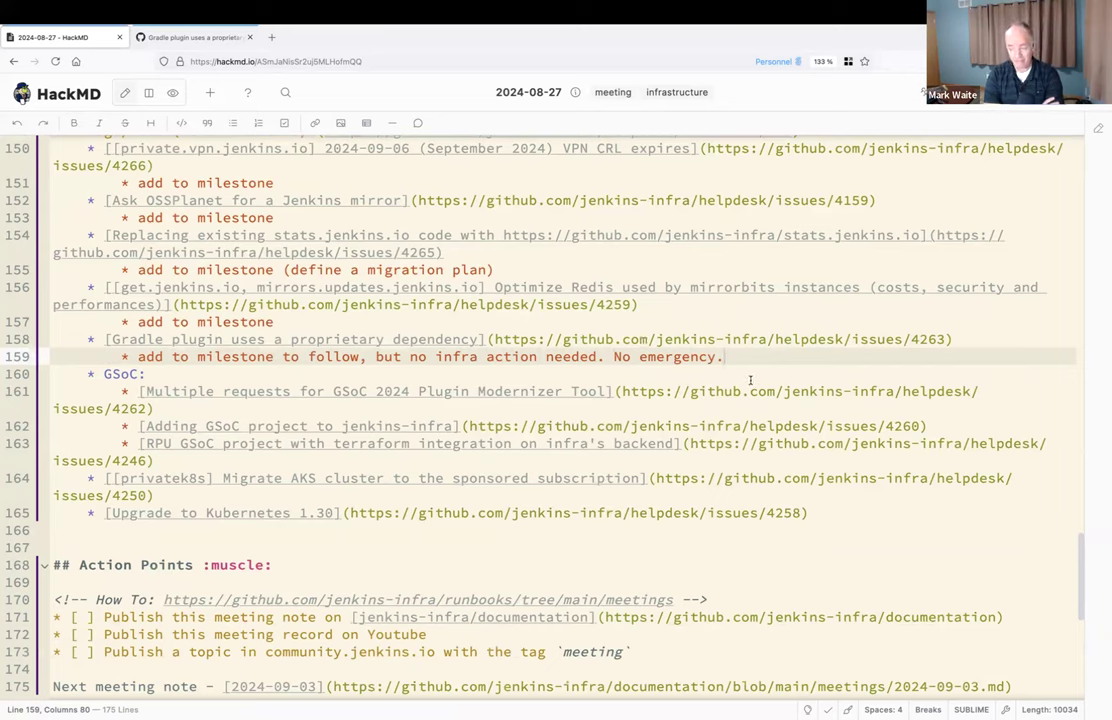
# Step: Move the stats.jenkins.io code replacement item with its milestone note to the start of the GSoC list, removing the leftover blank line and duplicate bullet
pyautogui.scroll(1, 532, 422)
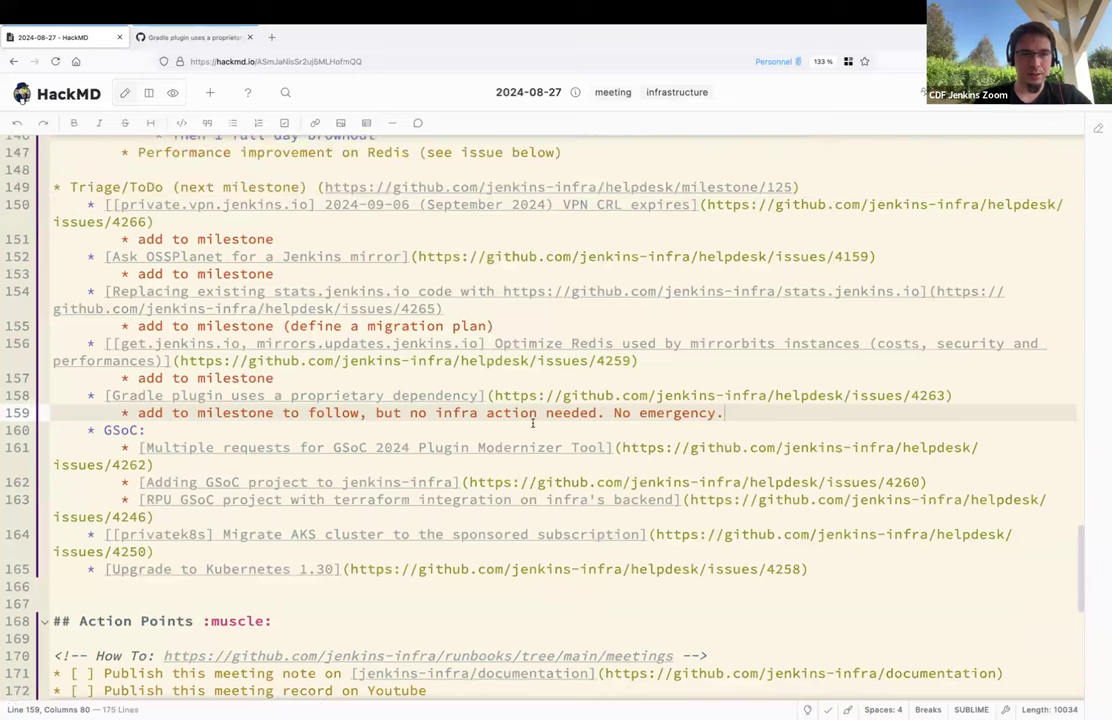
pyautogui.moveTo(88, 288); pyautogui.dragTo(506, 323)
pyautogui.press('BackSpace')
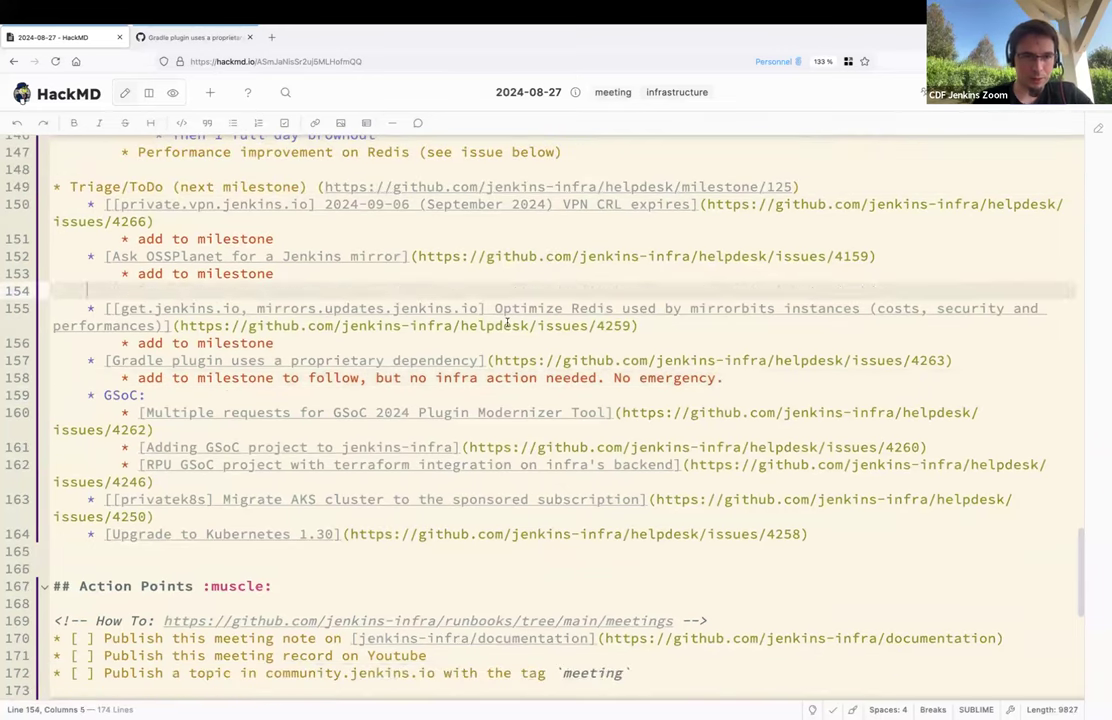
pyautogui.press('BackSpace')
pyautogui.press('BackSpace')
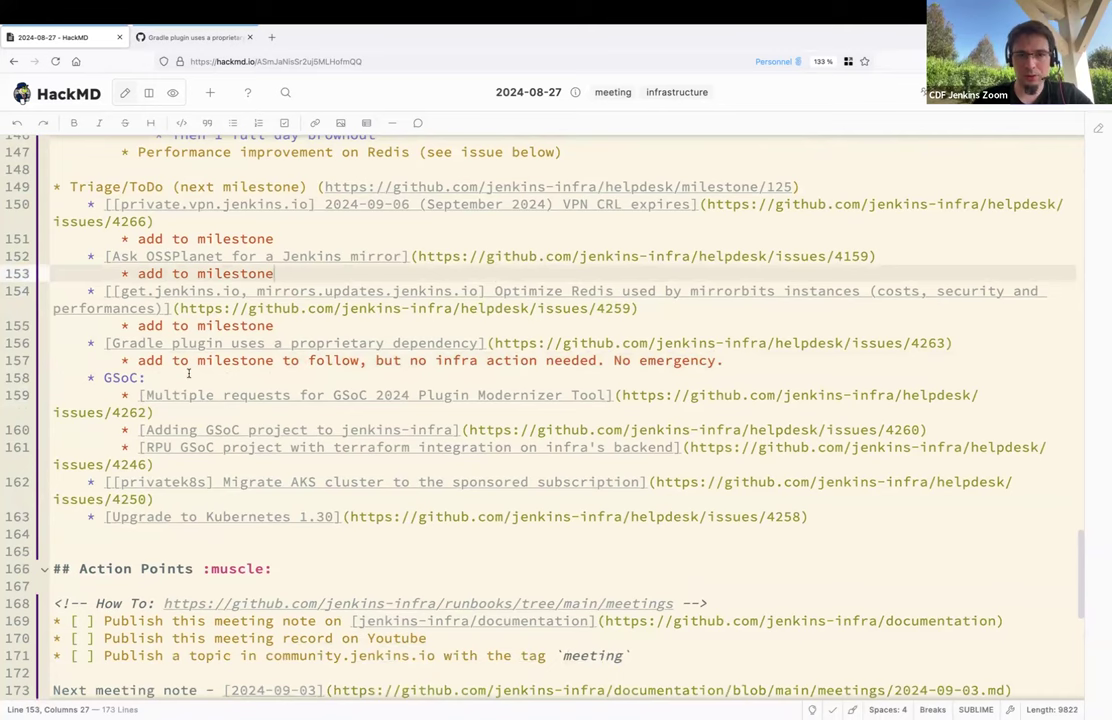
pyautogui.click(188, 373)
pyautogui.press('Return')
pyautogui.press('Tab')
pyautogui.hotkey('ctrl', 'v')
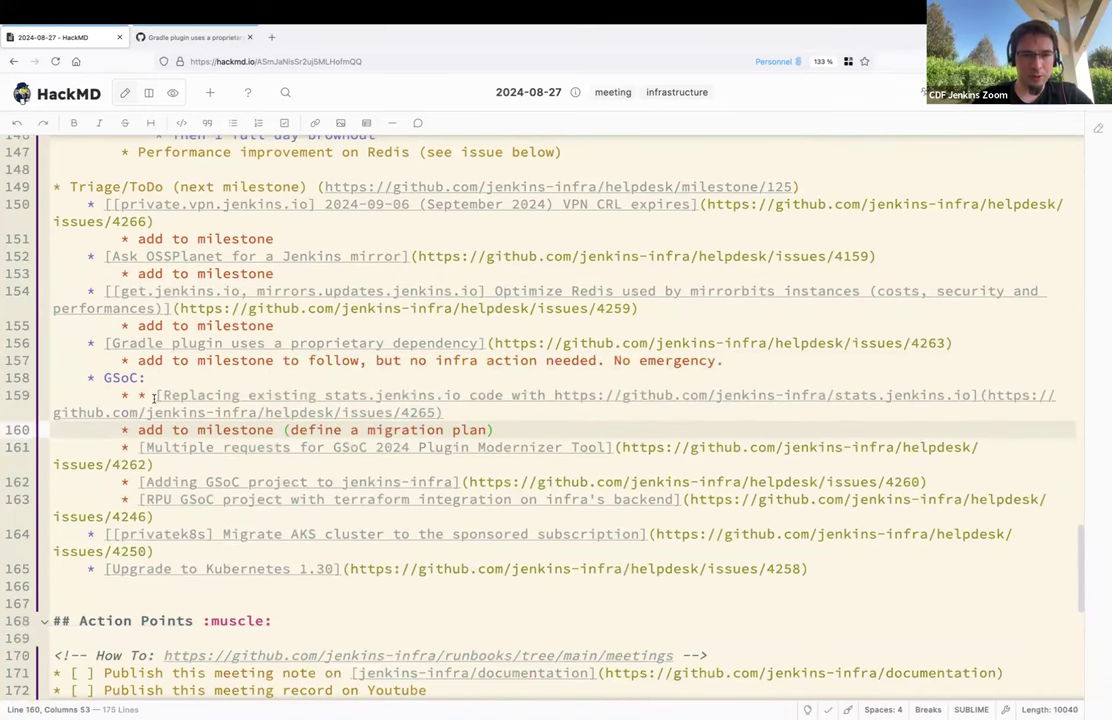
pyautogui.click(153, 397)
pyautogui.press('BackSpace')
pyautogui.press('BackSpace')
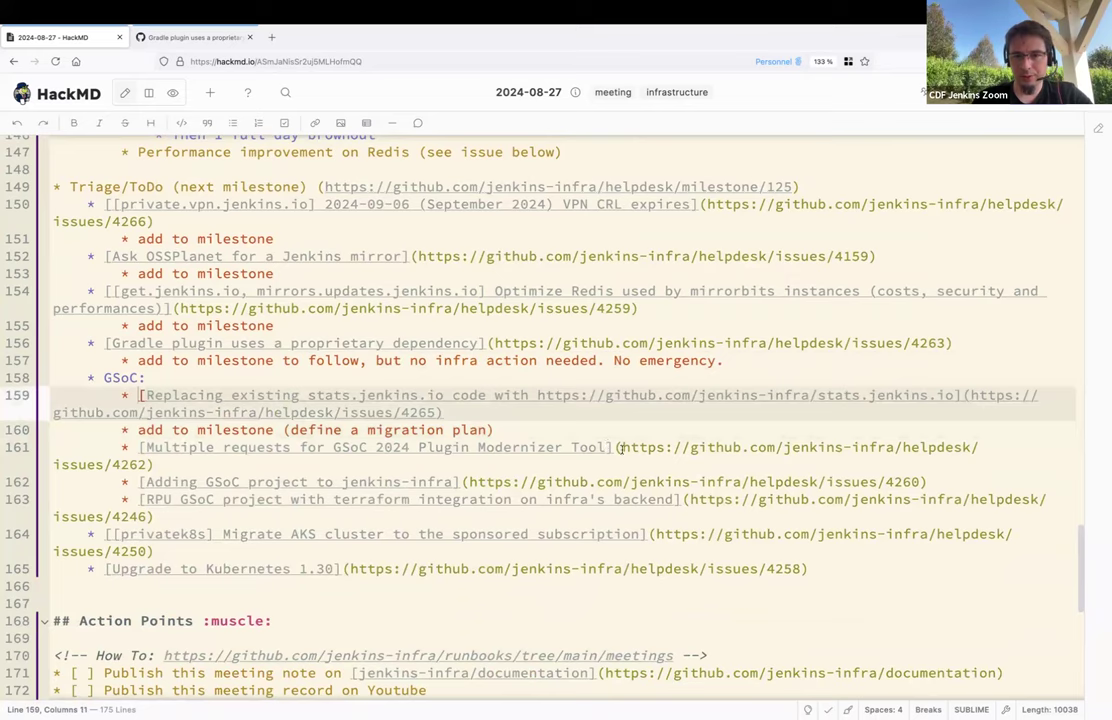
# Step: Open the linked helpdesk issue 4262 on the GSoC 2024 Plugin Modernizer Tool in the GitHub tab and read through its comments
pyautogui.click(621, 449)
pyautogui.keyDown('shift'); pyautogui.click(149, 464); pyautogui.keyUp('shift')
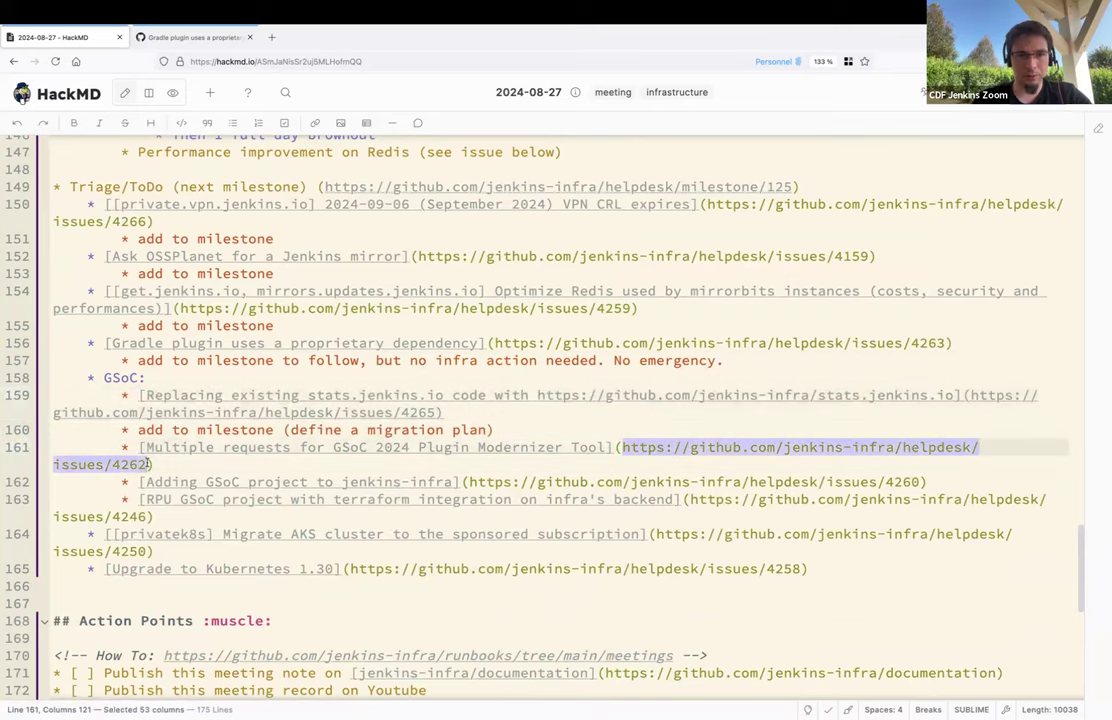
pyautogui.click(195, 37)
pyautogui.click(200, 61)
pyautogui.hotkey('ctrl', 'v')
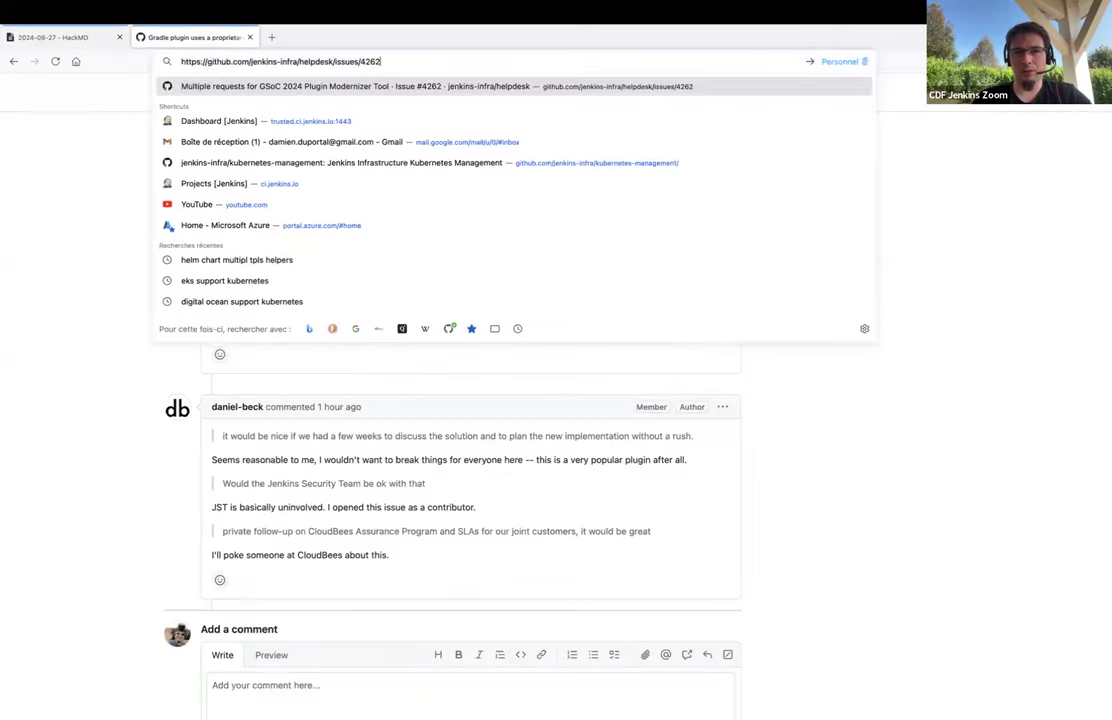
pyautogui.press('Return')
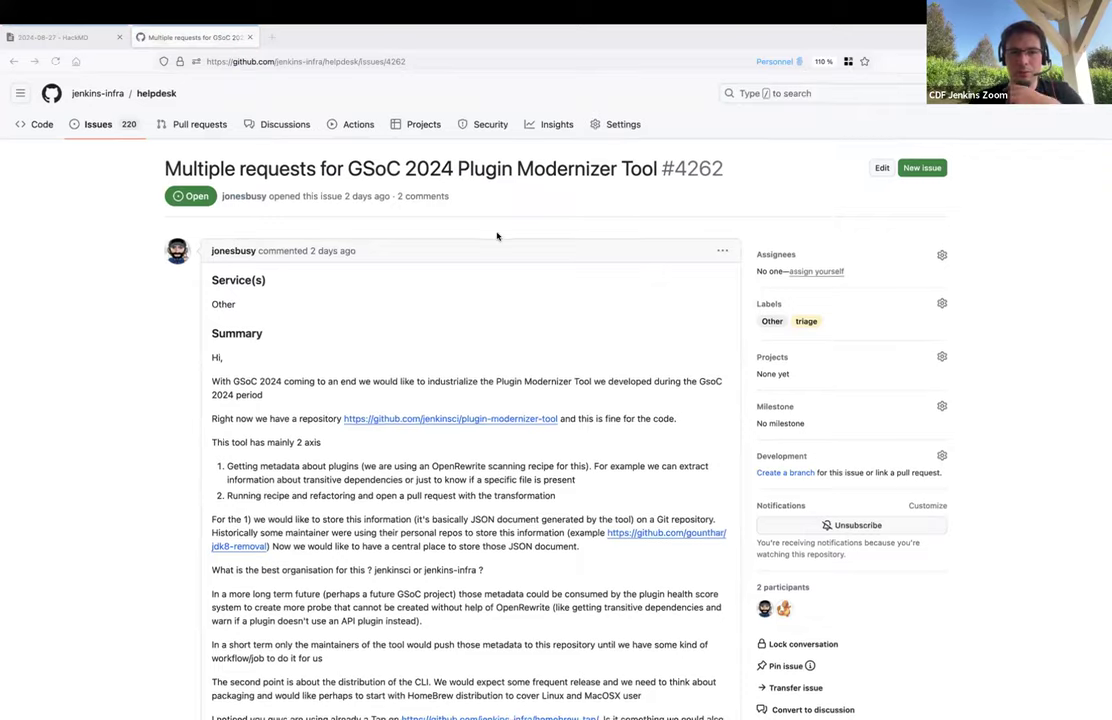
pyautogui.scroll(-15, 497, 236)
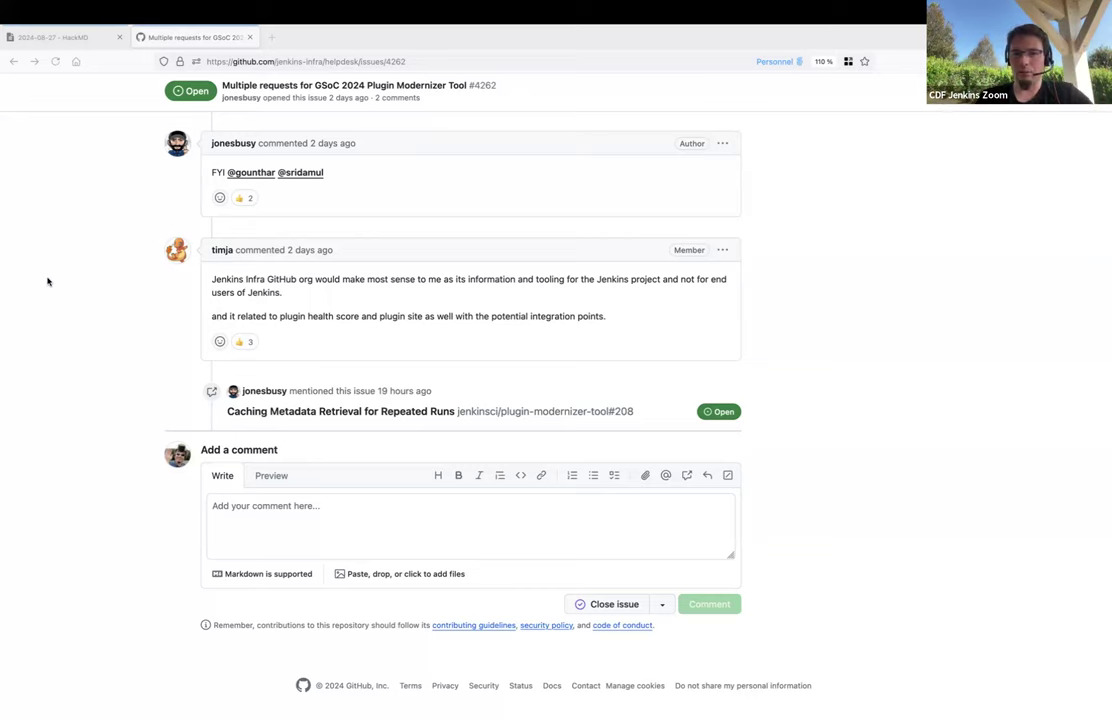
# Step: Back in the meeting notes, copy the "add to milestone" note into a new nested bullet under the Plugin Modernizer Tool item
pyautogui.click(55, 37)
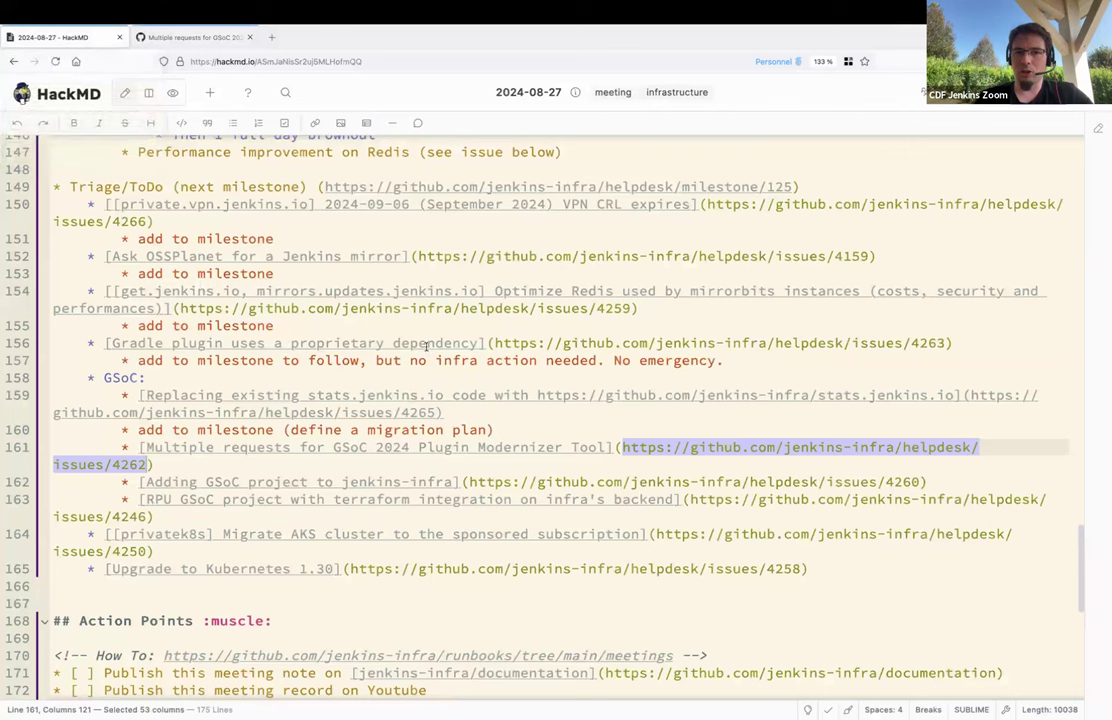
pyautogui.click(121, 326)
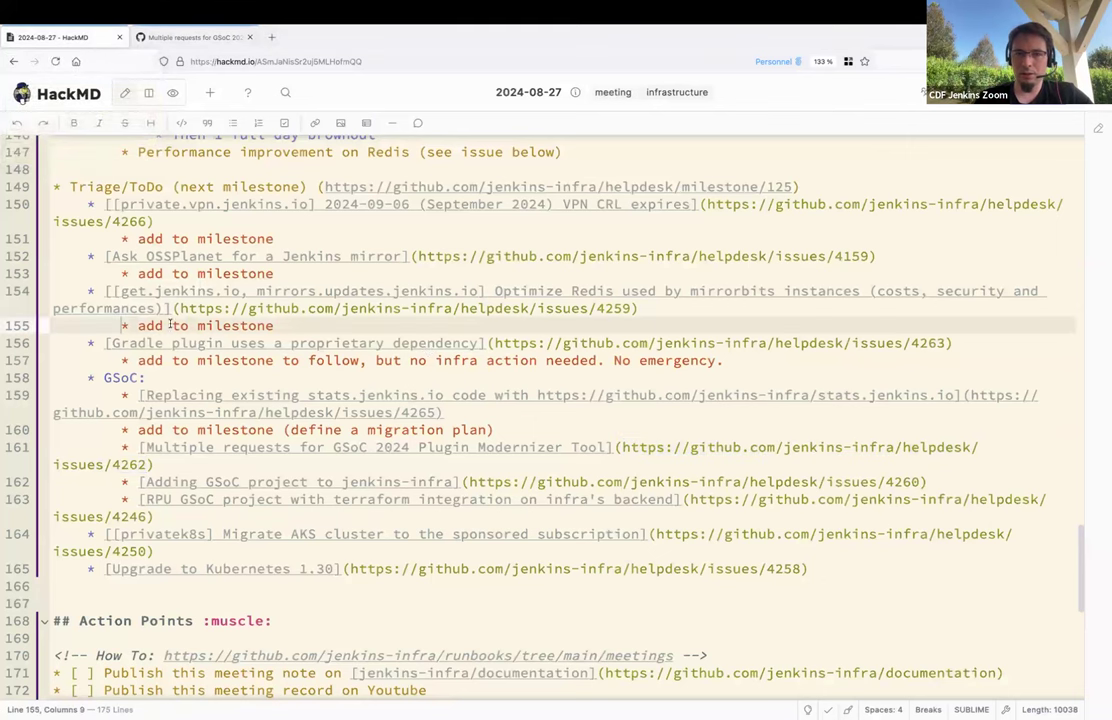
pyautogui.keyDown('shift'); pyautogui.click(287, 333); pyautogui.keyUp('shift')
pyautogui.click(181, 464)
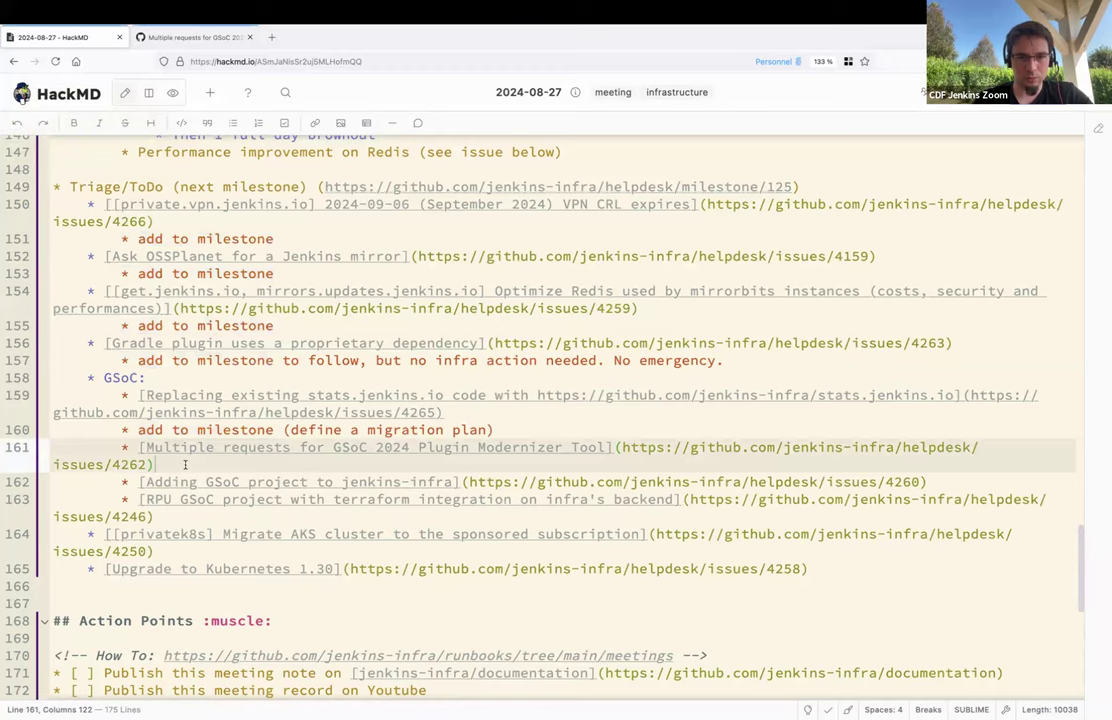
pyautogui.press('Return')
pyautogui.hotkey('ctrl', 'v')
# Step: Open the linked helpdesk issue 4260 on adding the GSoC project to jenkins-infra in the GitHub tab and read through its comments
pyautogui.click(920, 499)
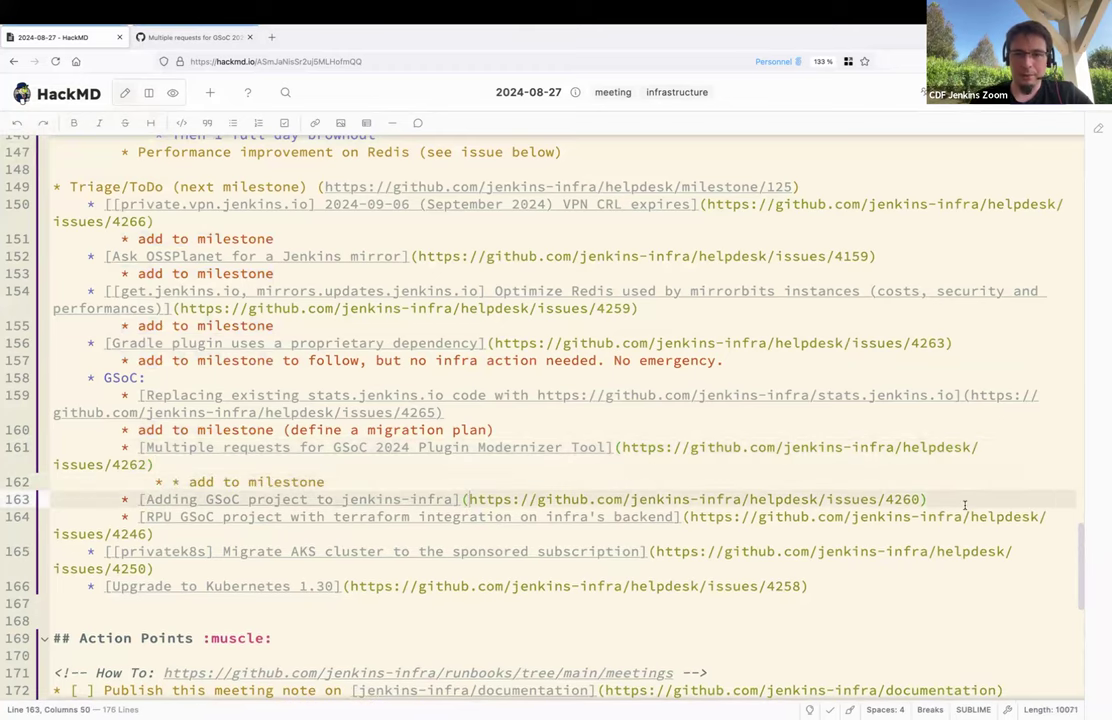
pyautogui.moveTo(920, 499); pyautogui.dragTo(467, 499)
pyautogui.click(190, 38)
pyautogui.click(228, 58)
pyautogui.hotkey('ctrl', 'v')
pyautogui.press('Return')
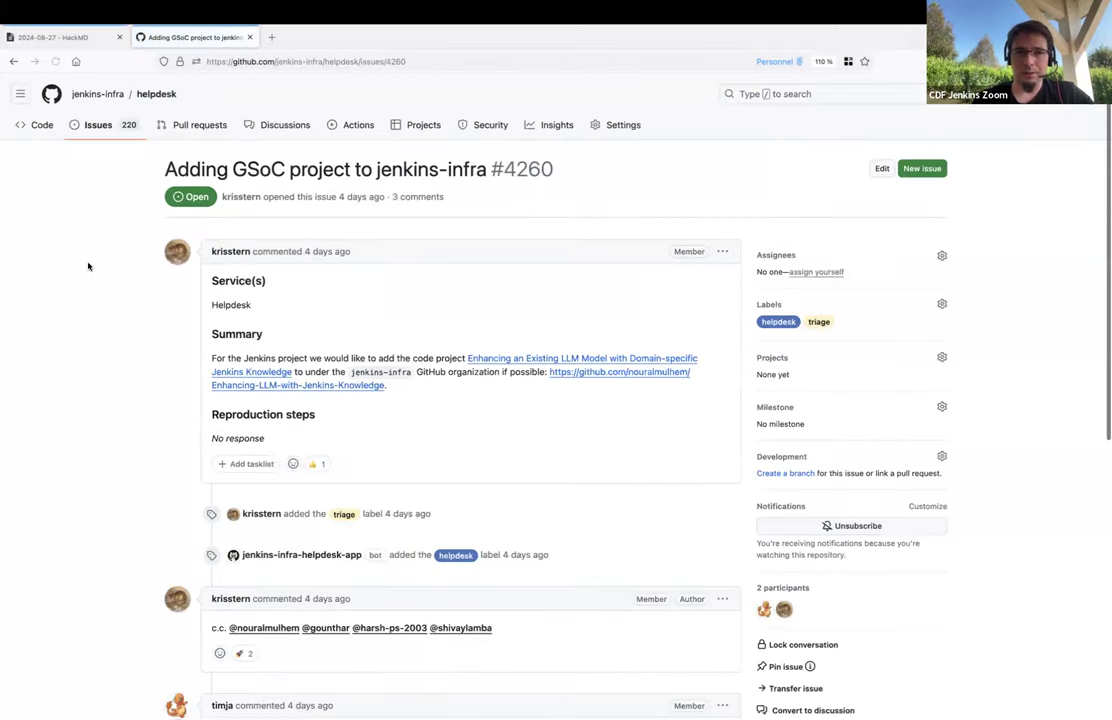
pyautogui.scroll(-10, 88, 266)
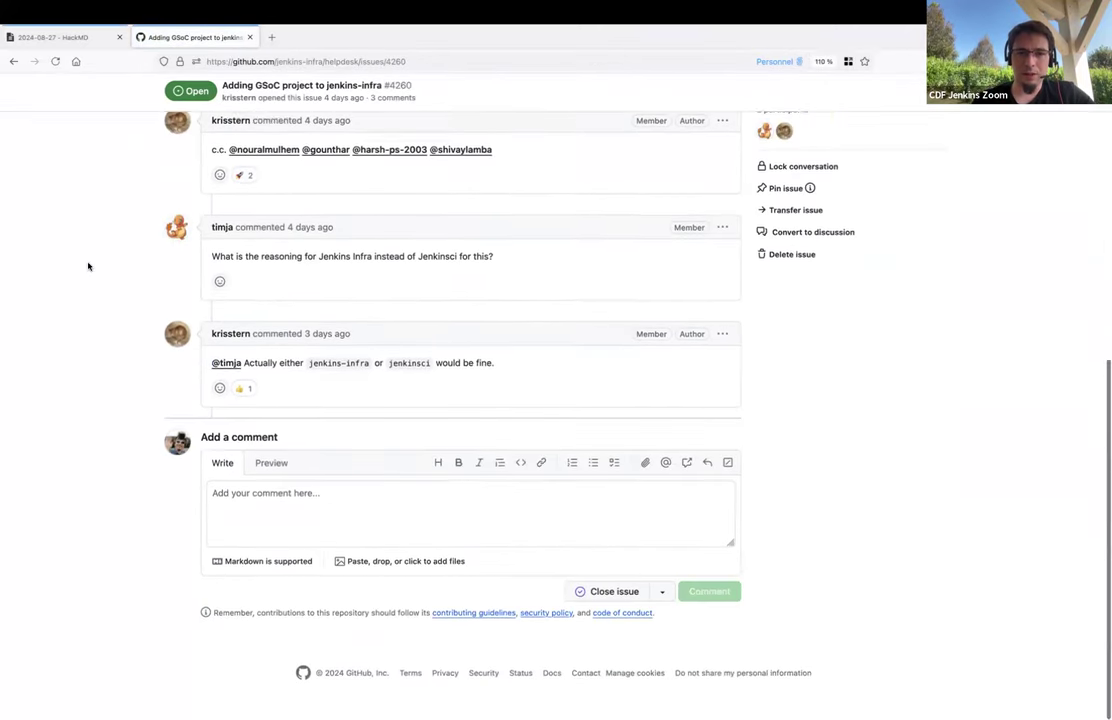
pyautogui.scroll(5, 528, 228)
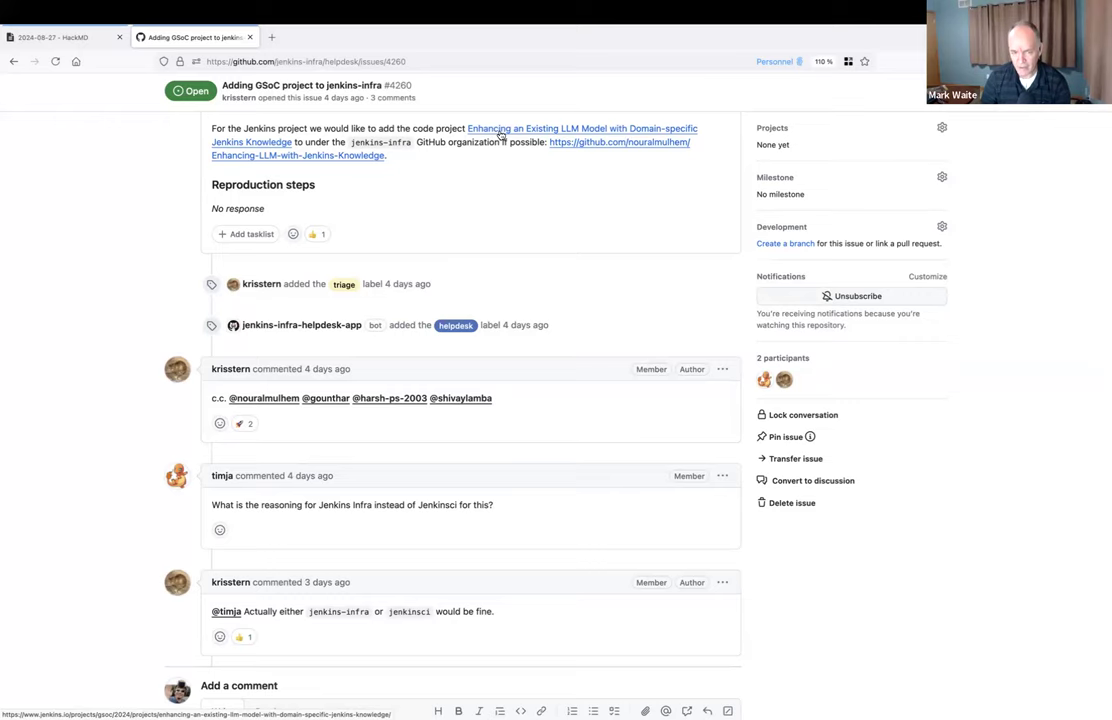
# Step: Open the linked "Enhancing an Existing LLM Model with Domain-specific Jenkins Knowledge" project page separately, read it, and close both it and the issue
pyautogui.scroll(2, 107, 222)
pyautogui.rightClick(494, 181)
pyautogui.click(540, 189)
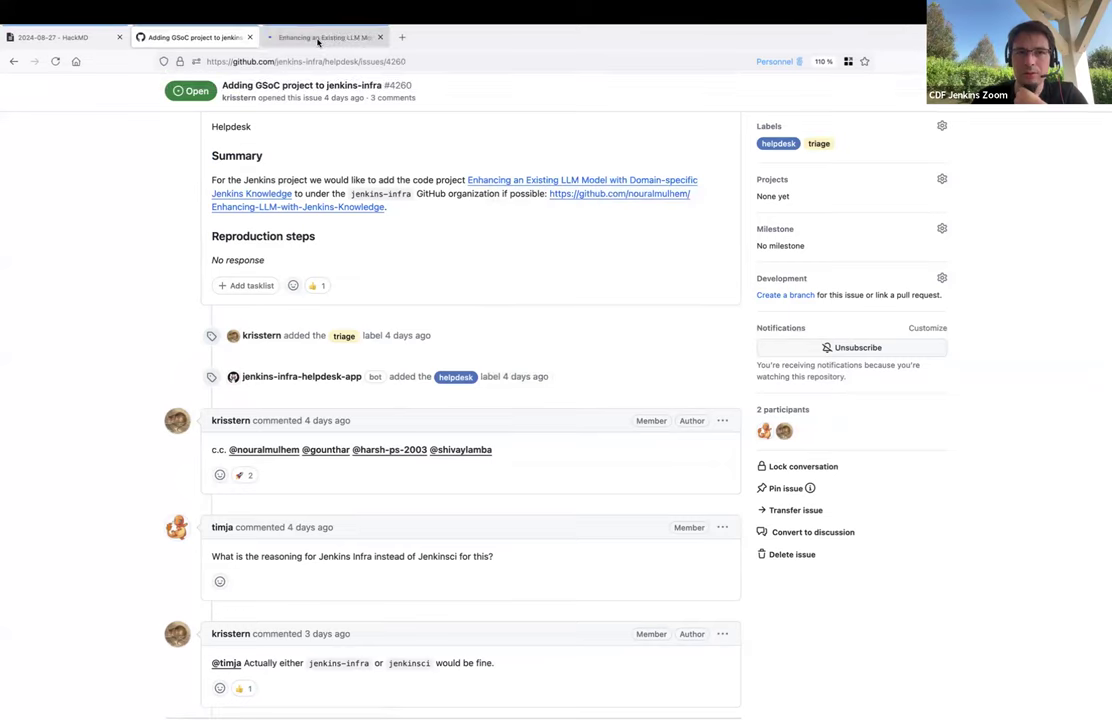
pyautogui.click(318, 38)
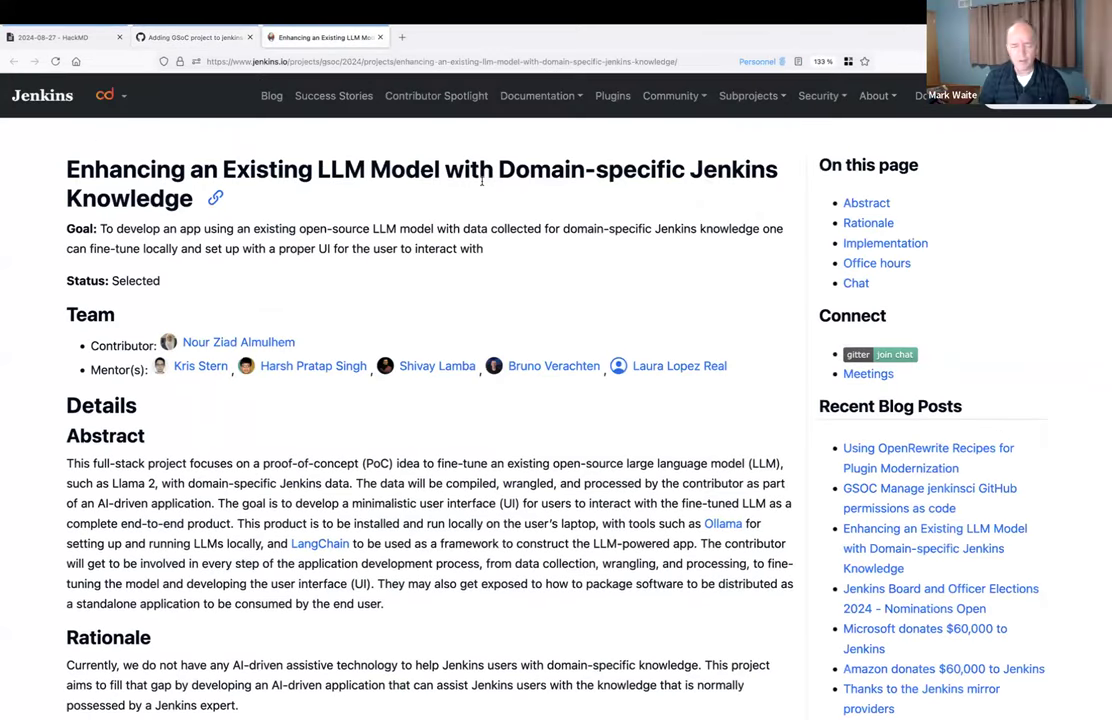
pyautogui.click(379, 37)
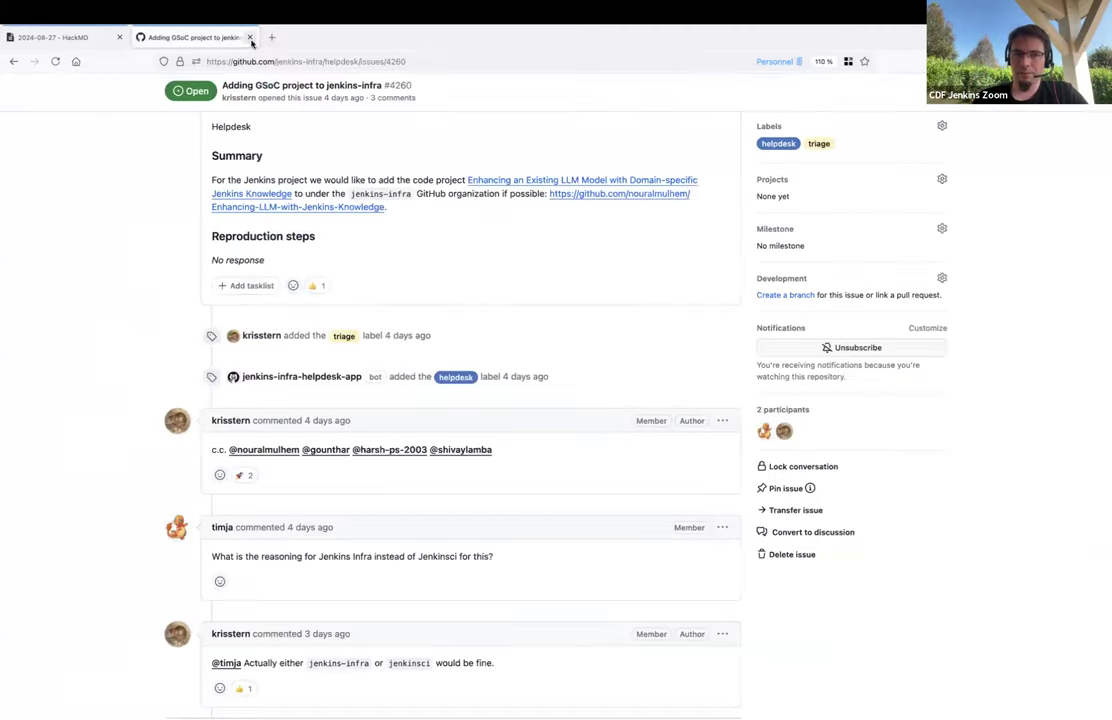
pyautogui.click(250, 37)
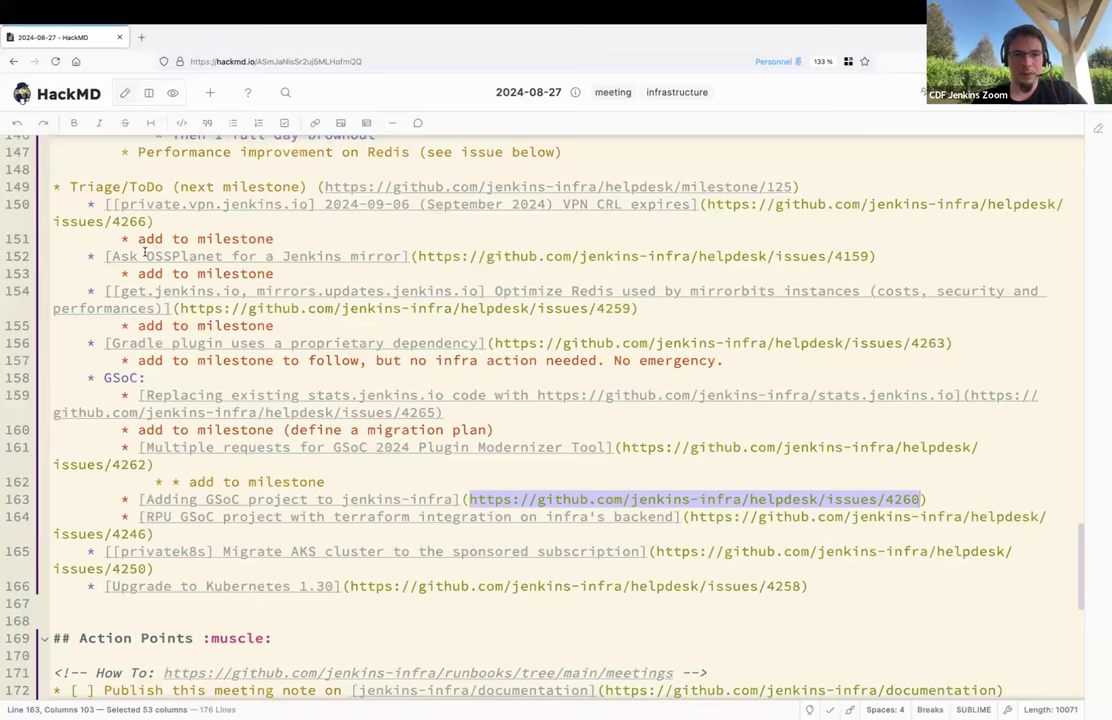
# Step: Remove the duplicate bullet marker from the "add to milestone" note under the Plugin Modernizer Tool item in the meeting notes
pyautogui.click(190, 484)
pyautogui.press('BackSpace')
pyautogui.press('BackSpace')
# Step: Copy the "add to milestone" note into a nested line under the "Adding GSoC project to jenkins-infra" item, keeping a single bullet marker
pyautogui.keyDown('shift'); pyautogui.click(442, 481); pyautogui.keyUp('shift')
pyautogui.hotkey('ctrl', 'c')
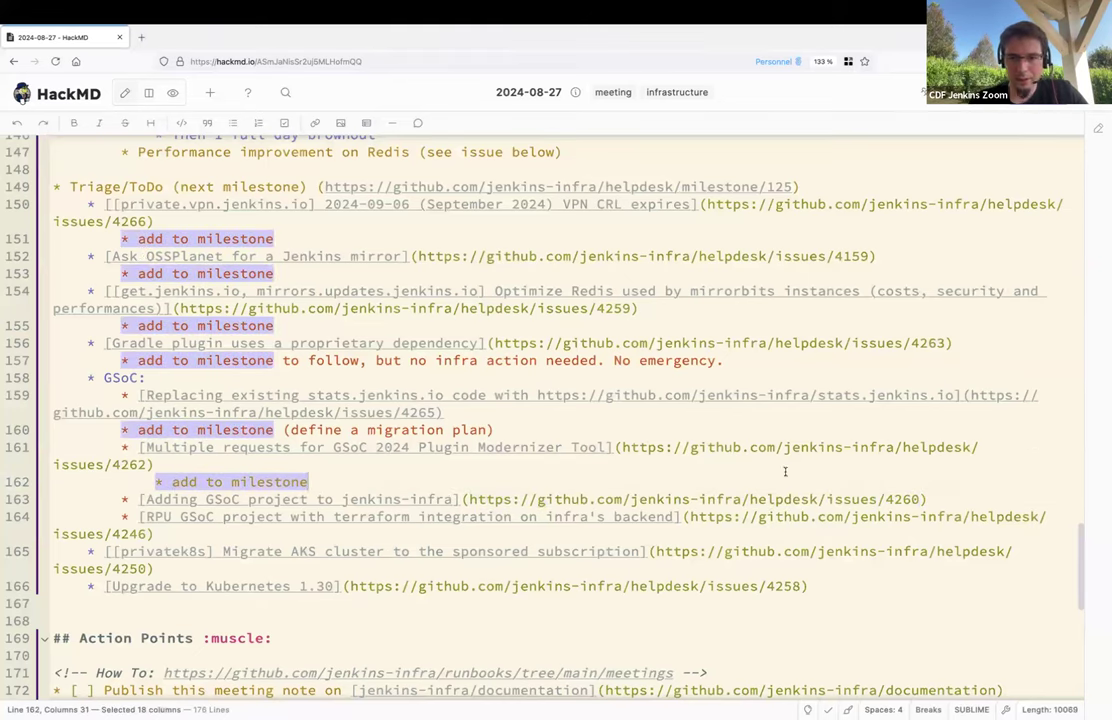
pyautogui.click(929, 499)
pyautogui.press('Return')
pyautogui.press('Tab')
pyautogui.write('*')
pyautogui.hotkey('ctrl', 'v')
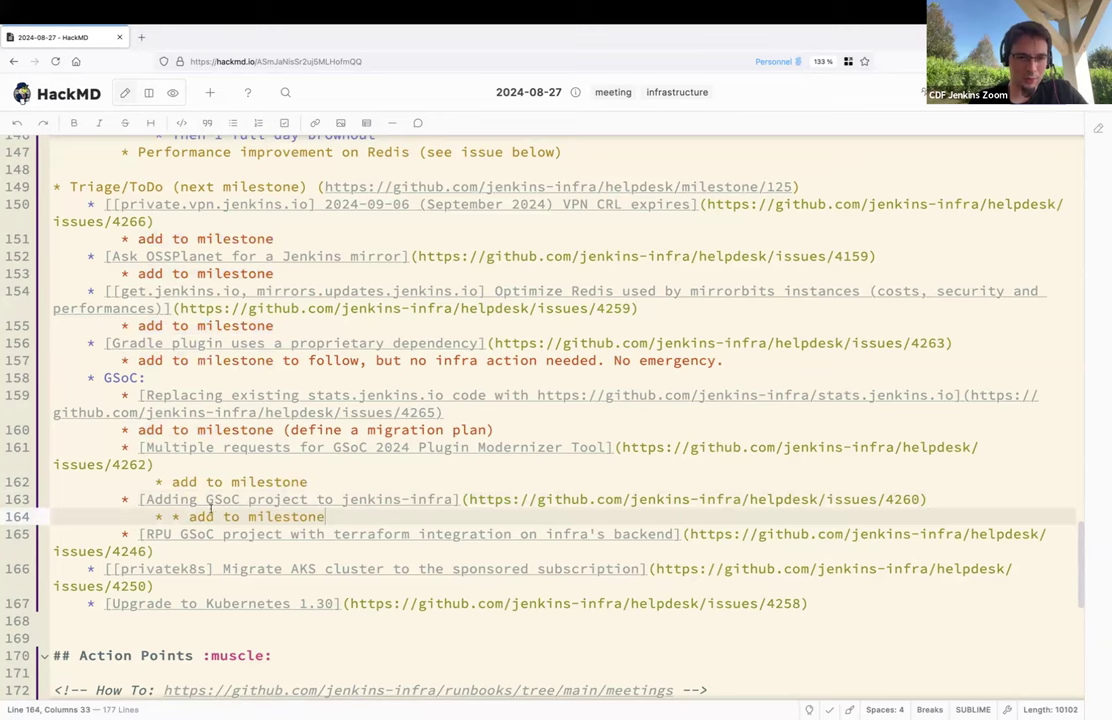
pyautogui.press('BackSpace')
pyautogui.press('BackSpace')
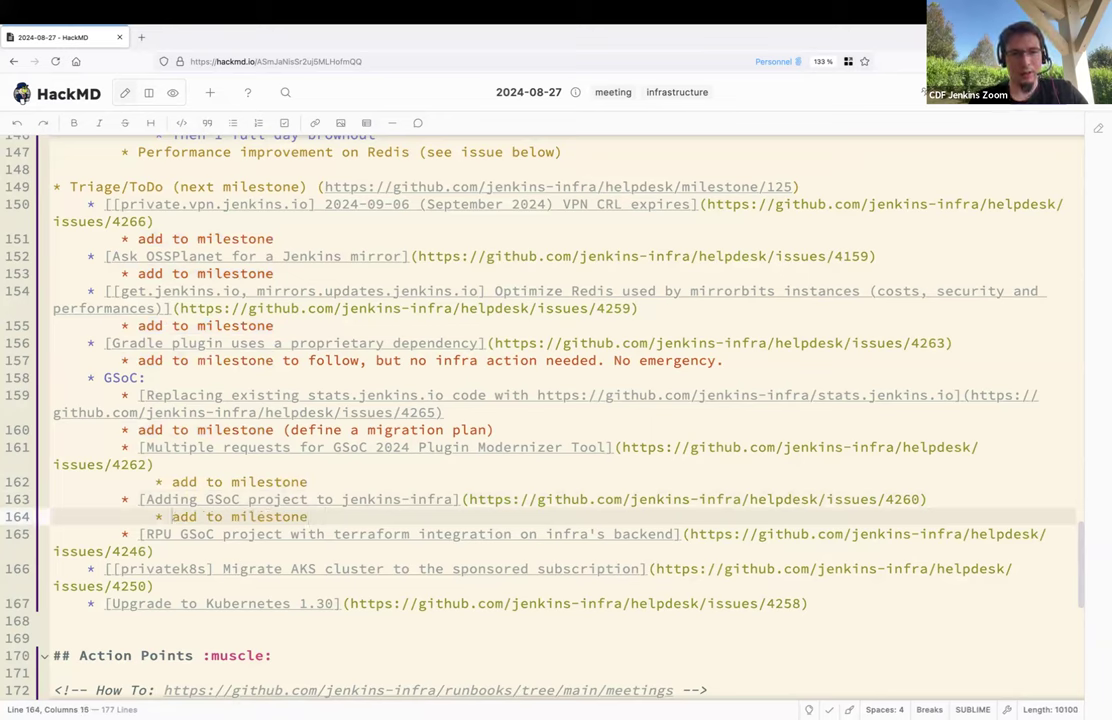
# Step: Open the linked helpdesk issue 4246 on the RPU GSoC project with Terraform integration in a new tab and read through its comments
pyautogui.click(686, 534)
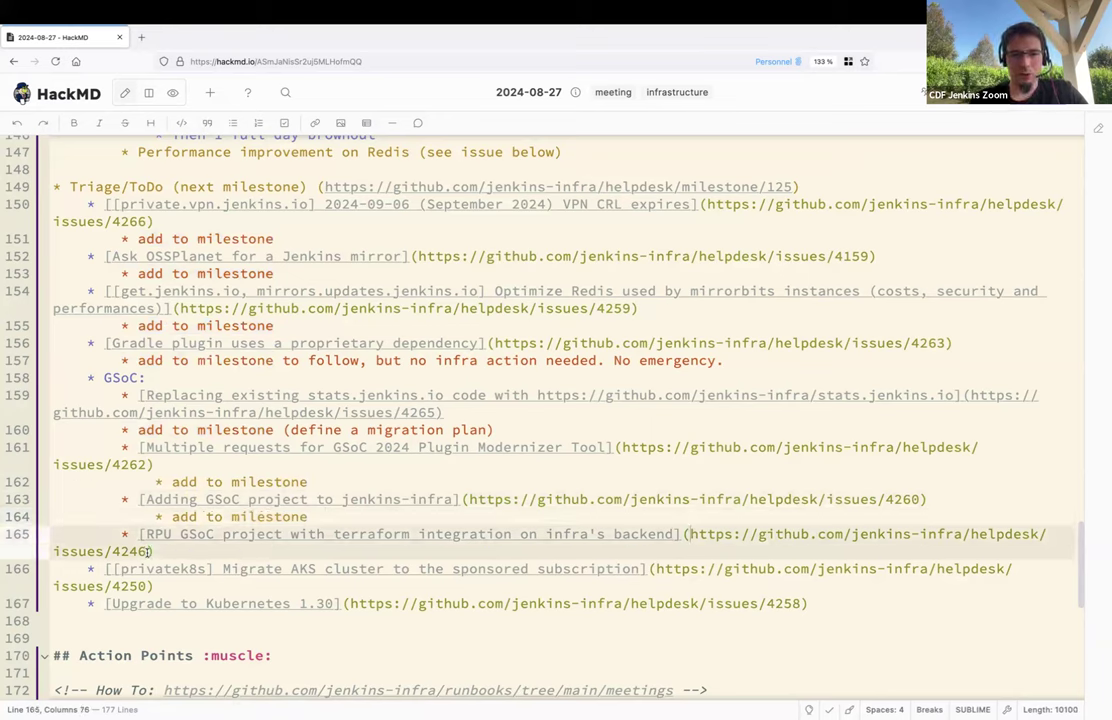
pyautogui.keyDown('shift'); pyautogui.click(148, 551); pyautogui.keyUp('shift')
pyautogui.hotkey('ctrl', 'c')
pyautogui.hotkey('ctrl', 't')
pyautogui.hotkey('ctrl', 'v')
pyautogui.press('Return')
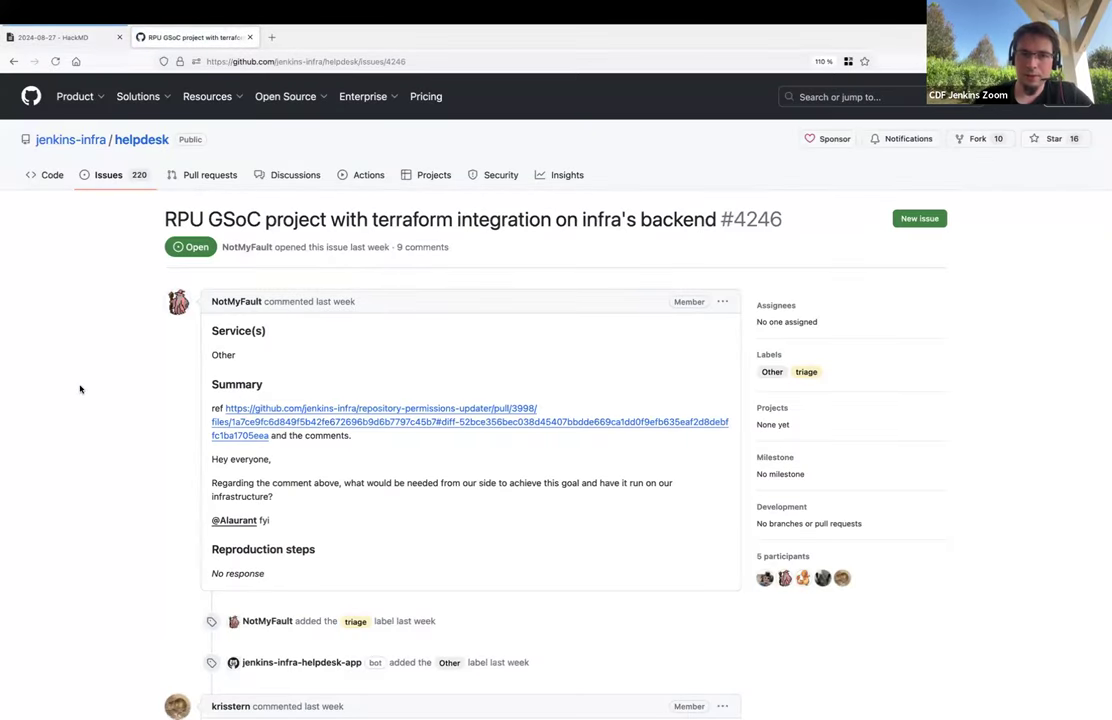
pyautogui.scroll(-3, 80, 388)
pyautogui.scroll(3, 80, 389)
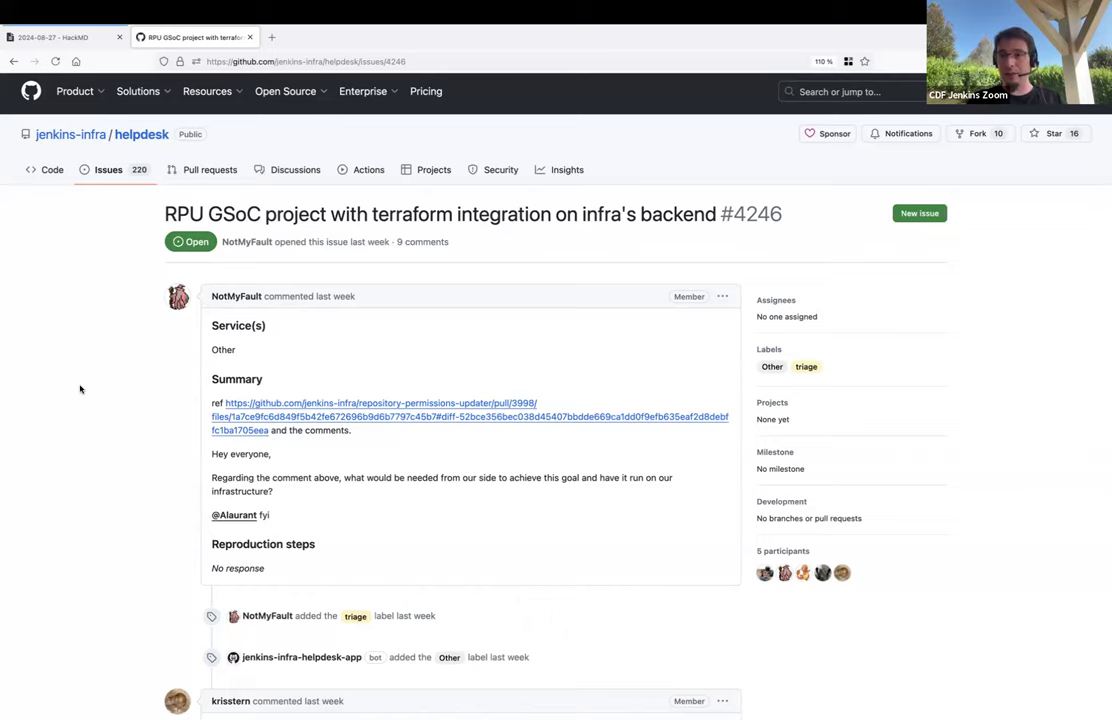
pyautogui.scroll(-20, 80, 389)
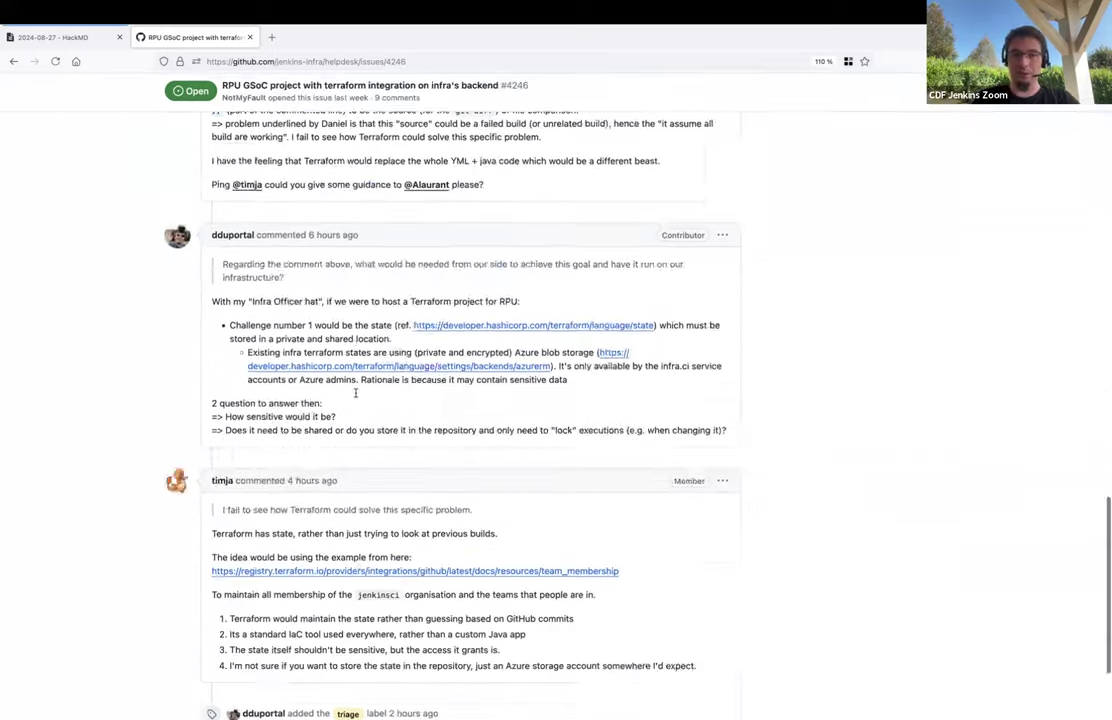